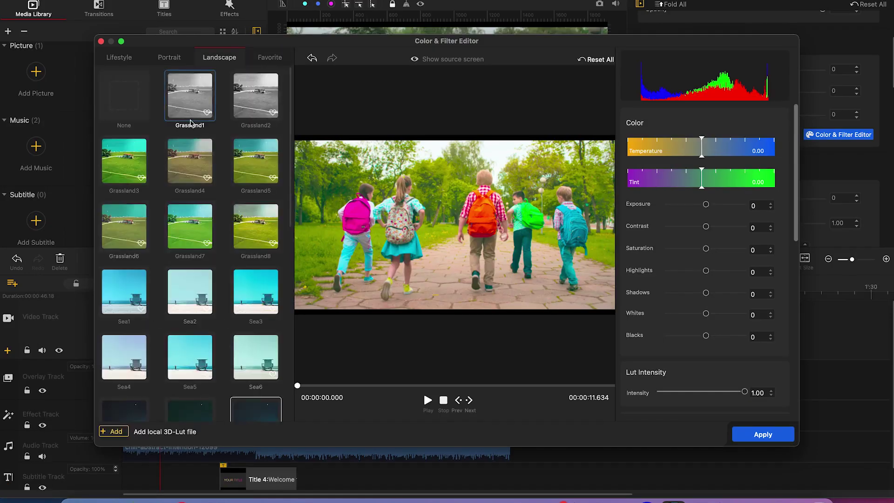
- Apply the Grassland7 landscape filter to the clip and mark it as a favorite, opening the favorite filters
left_click(200, 235)
left_click(207, 243)
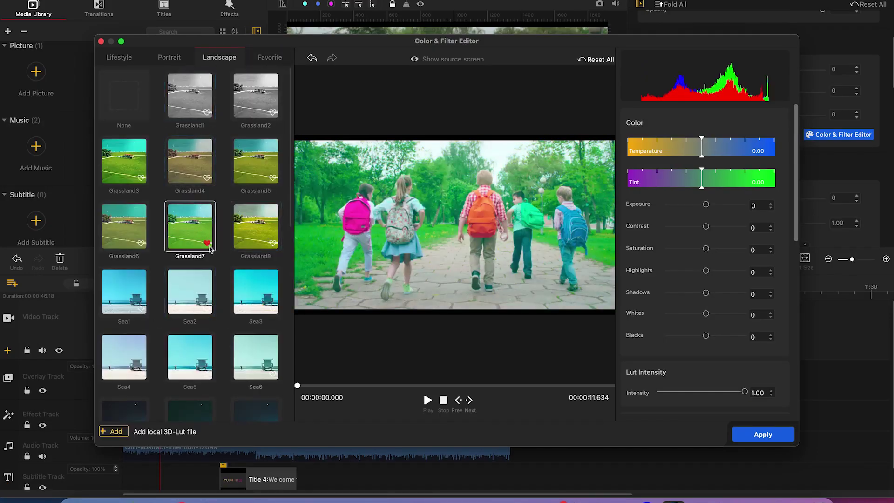
left_click(270, 56)
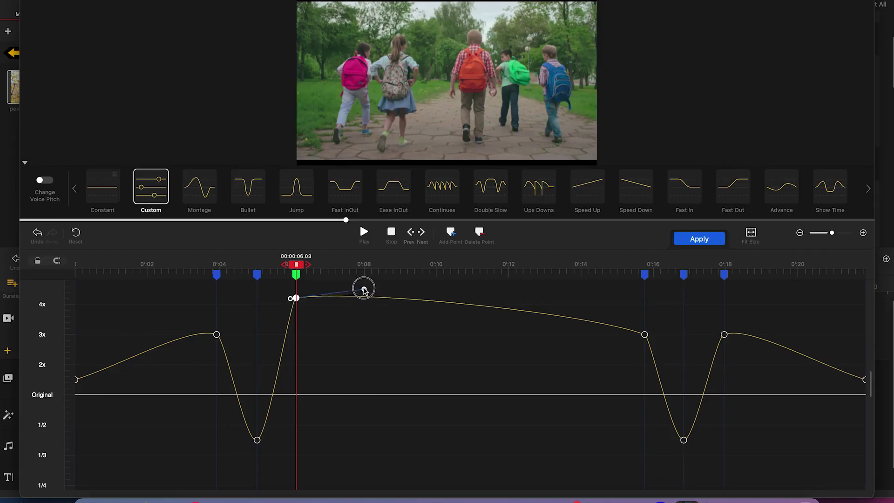
- Raise the custom speed curve's point near 0:16 above 4x, move the 0:04 point to about 0:03 below 1/2, and preview the curve
left_click_drag(645, 331, 644, 296)
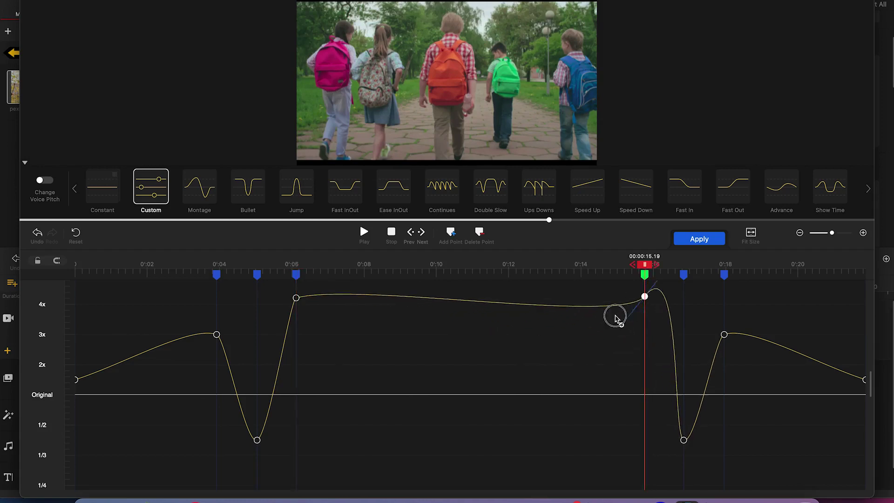
left_click_drag(217, 334, 211, 397)
left_click(168, 264)
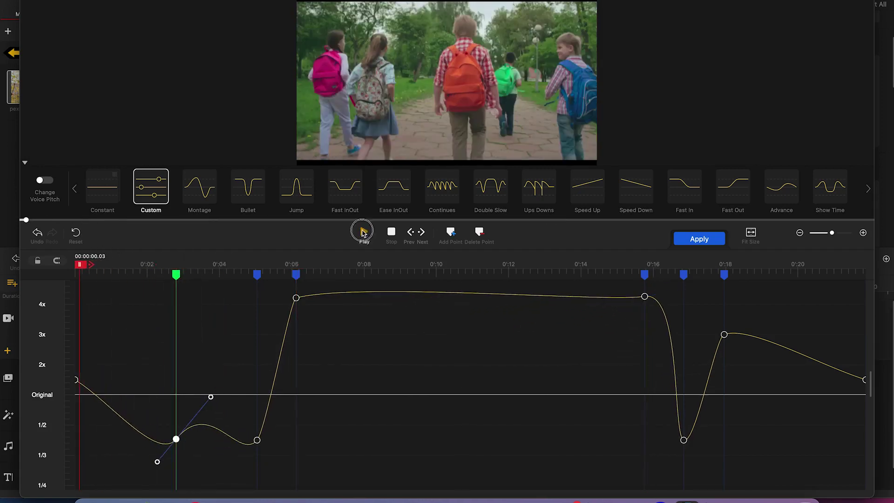
left_click(364, 232)
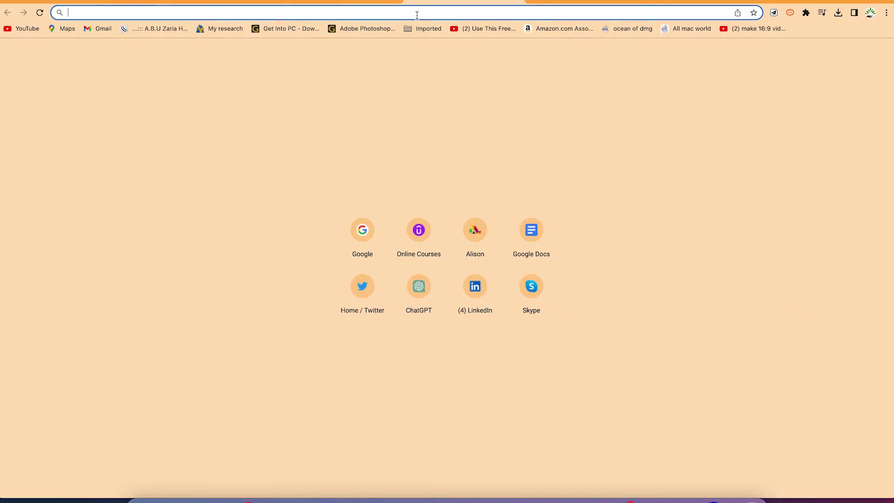
- Switch to the browser, find the official VideoProc website by searching Google for "videoproc", and go to its Download Center
type("google.com")
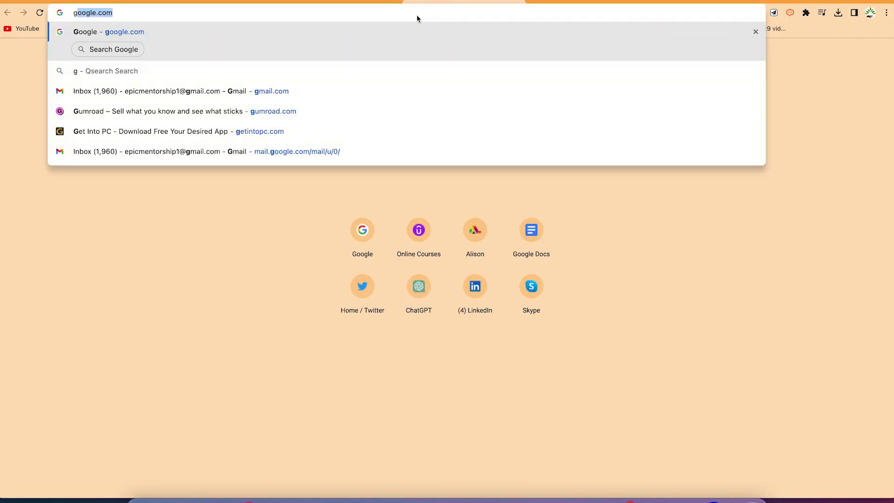
key("Return")
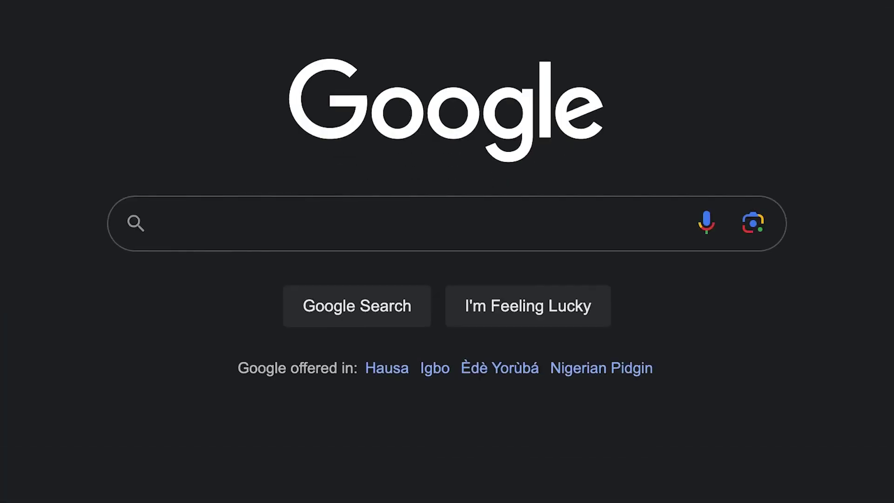
type("videoproc")
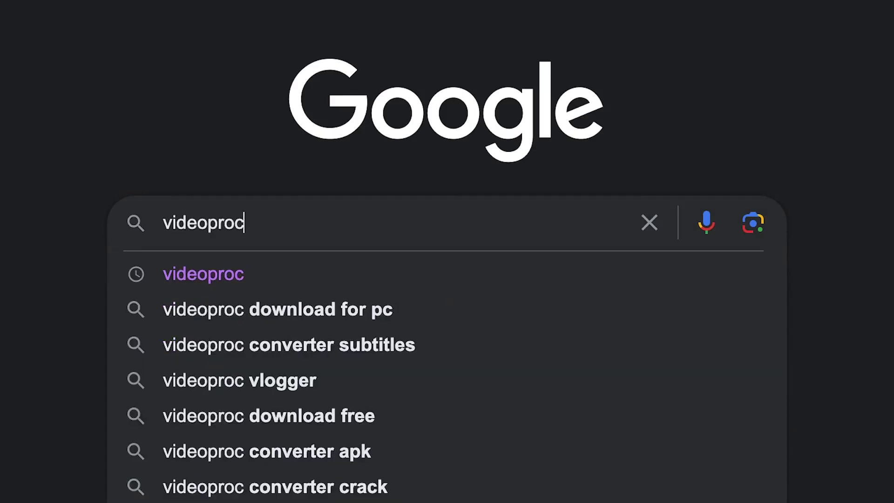
key("Return")
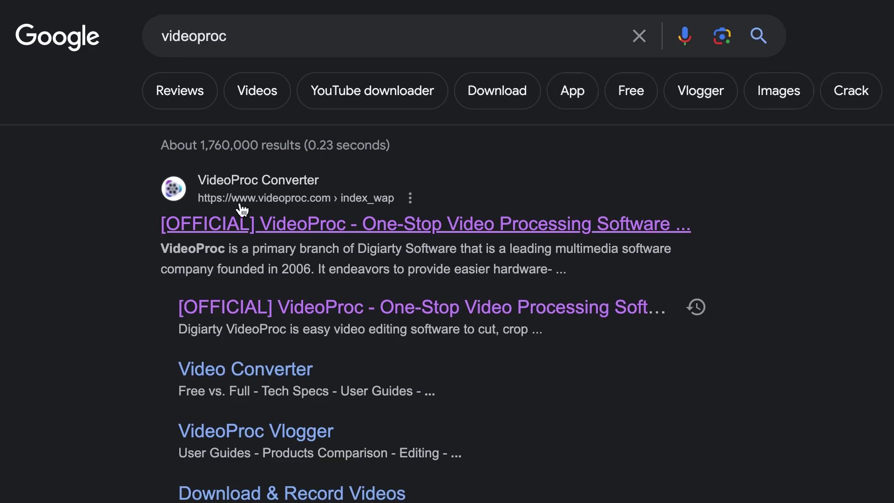
left_click(306, 228)
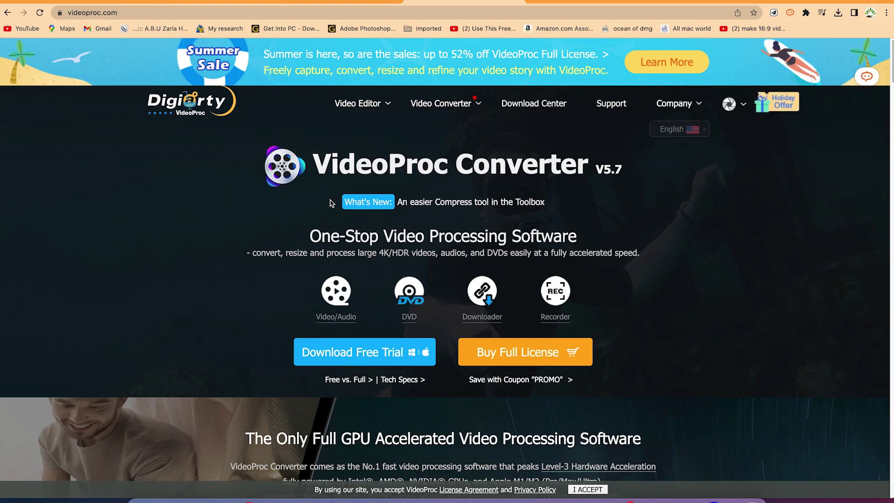
left_click(538, 107)
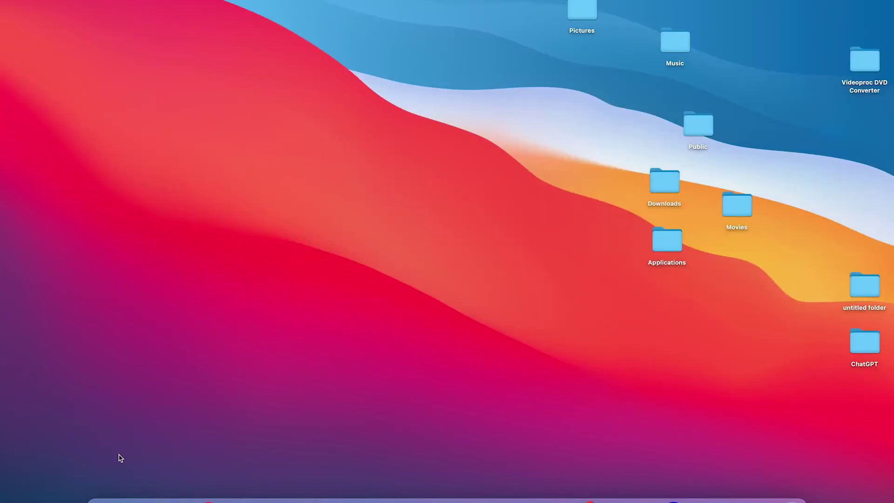
- Launch VideoProc Vlogger from the second page of the installed applications
left_click(126, 496)
scroll(406, 283, "right", 3)
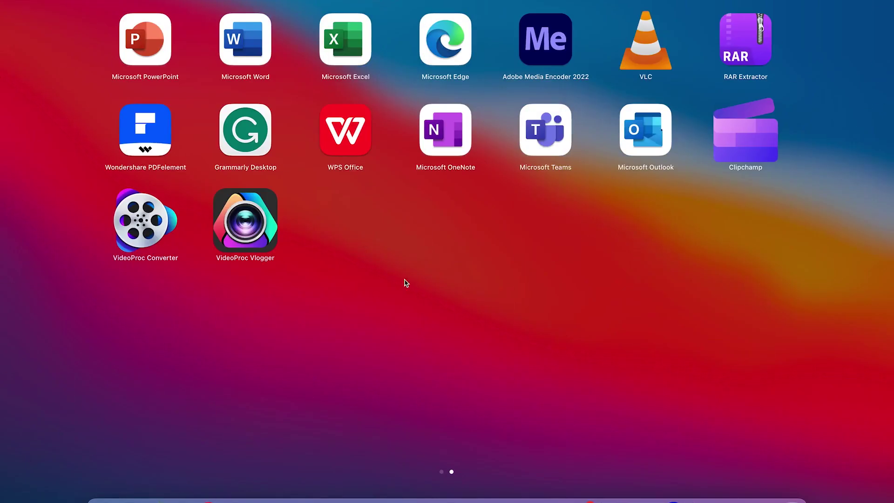
left_click(253, 227)
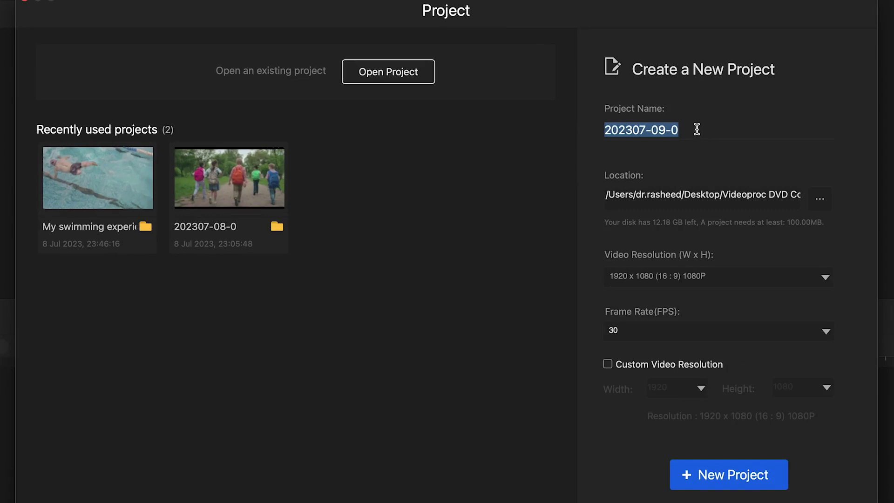
- Name the new project "Trial 1" and set its location to Desktop > Videoproc DVD Converter > Wps_2 > VideoProc Vlogger
left_click_drag(696, 129, 449, 129)
type("Trial 1")
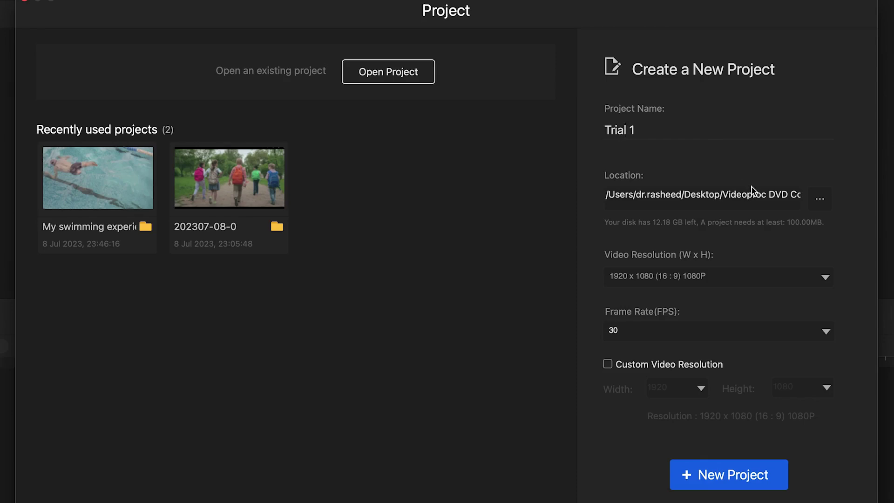
left_click(821, 200)
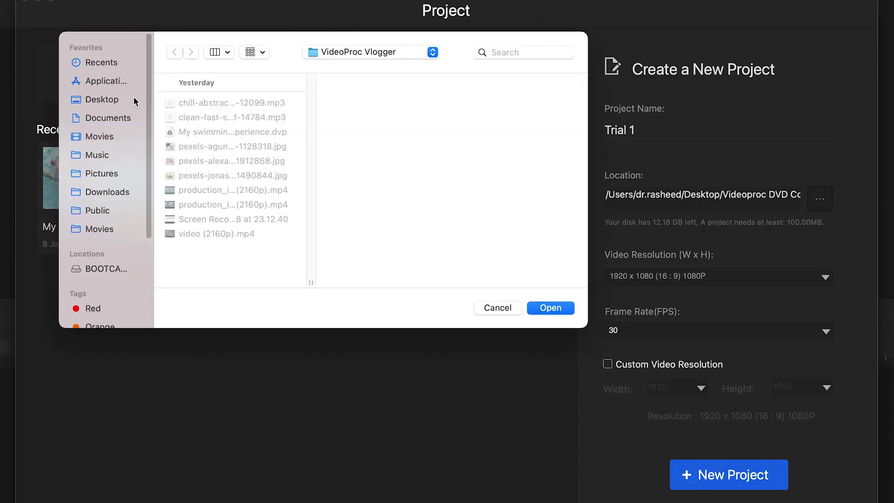
left_click(122, 99)
scroll(204, 280, "down", 1)
scroll(206, 265, "up", 1)
left_click(247, 136)
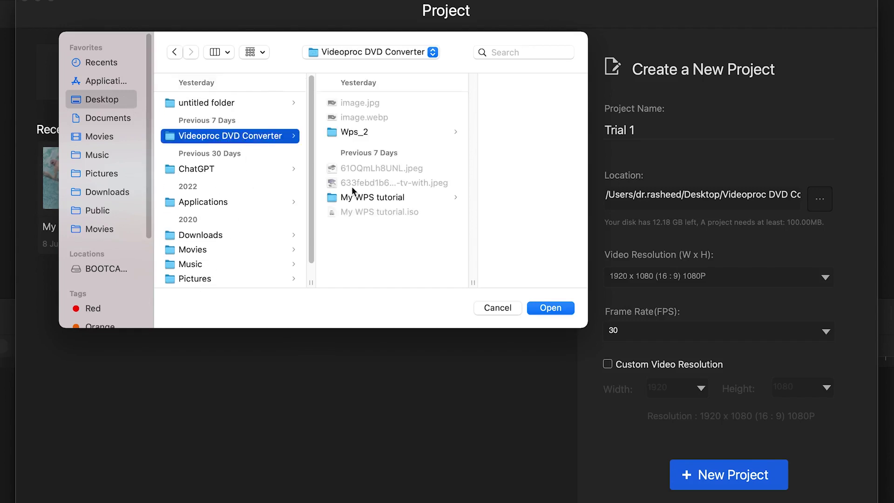
left_click(377, 131)
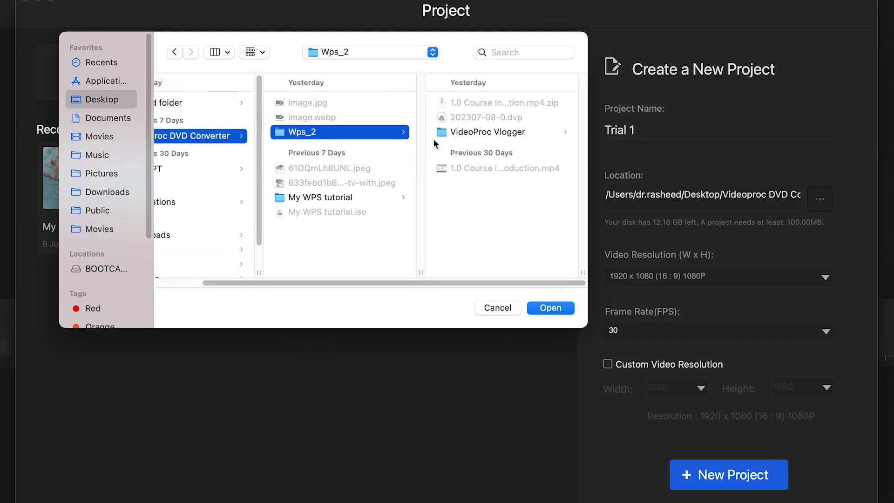
left_click(480, 135)
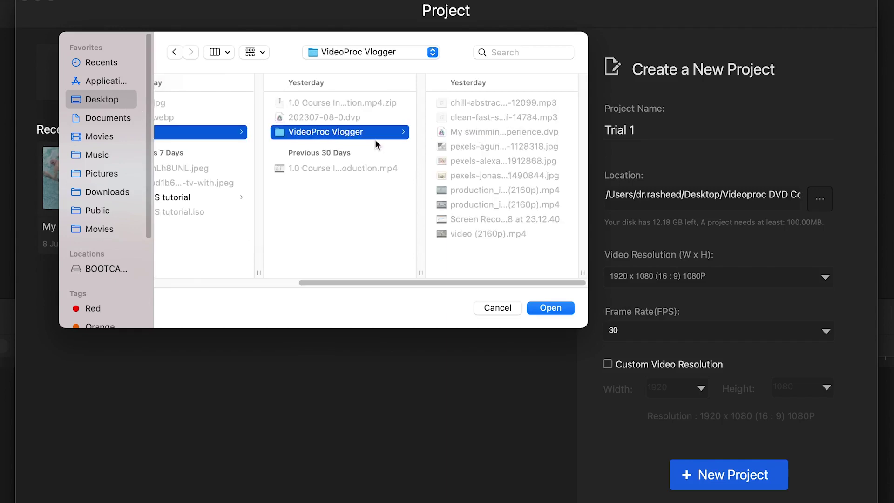
left_click(556, 308)
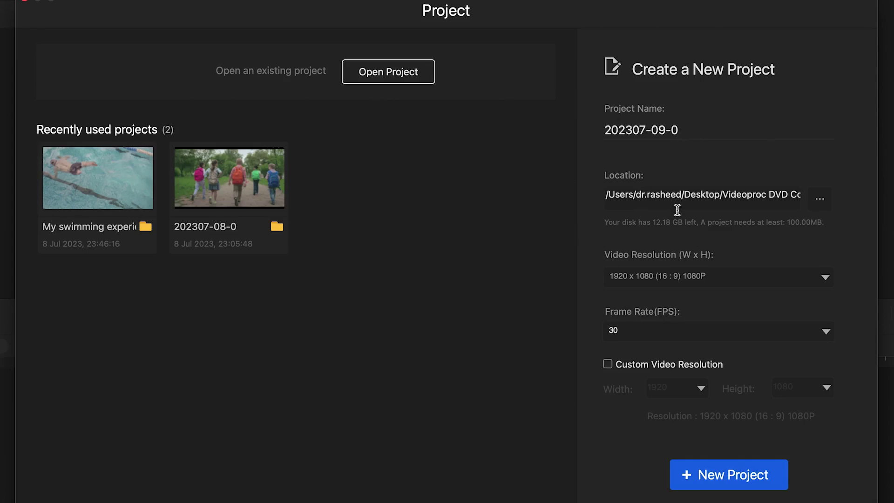
- Examine the new project's video resolution and frame rate choices, including the custom video resolution option
left_click(819, 277)
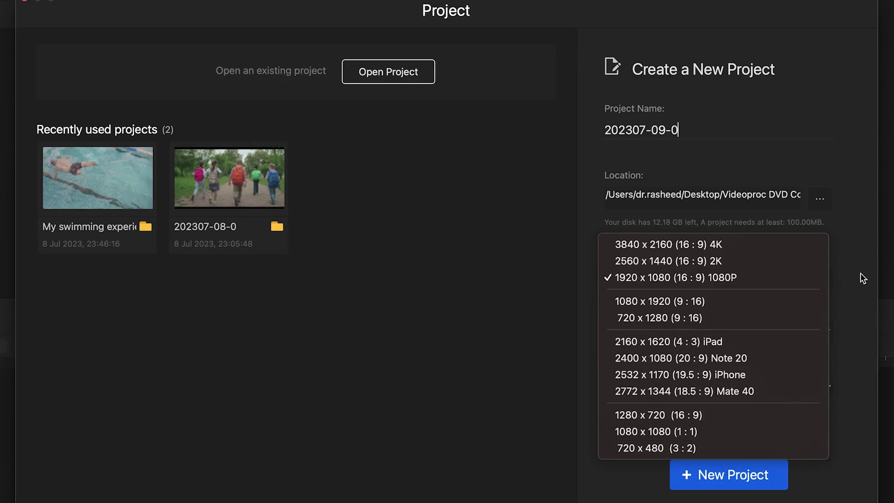
left_click(853, 321)
left_click(748, 337)
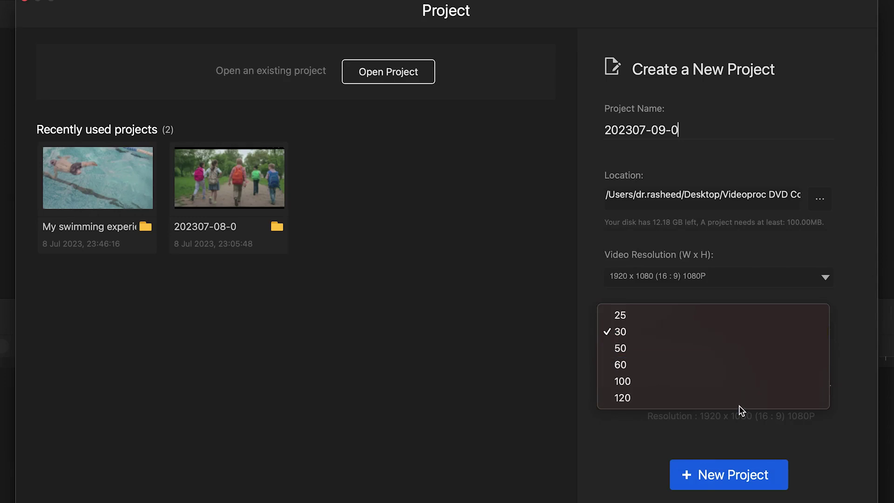
left_click(869, 383)
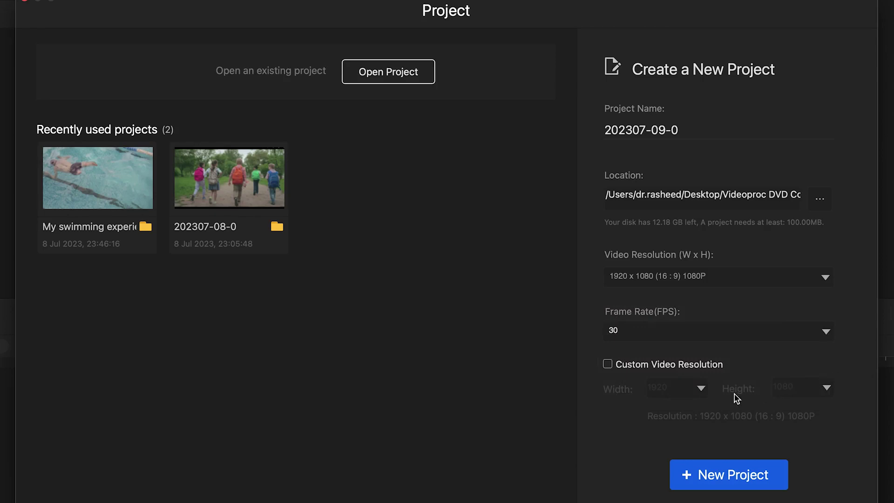
left_click(607, 364)
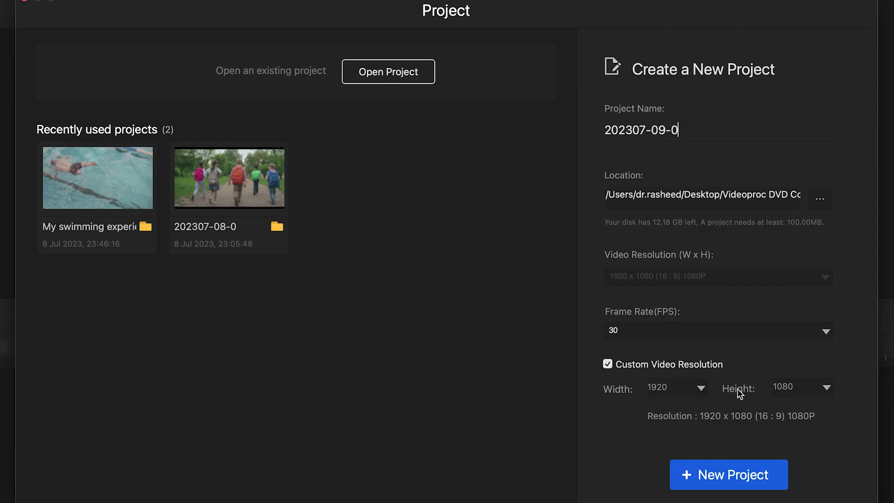
left_click(610, 363)
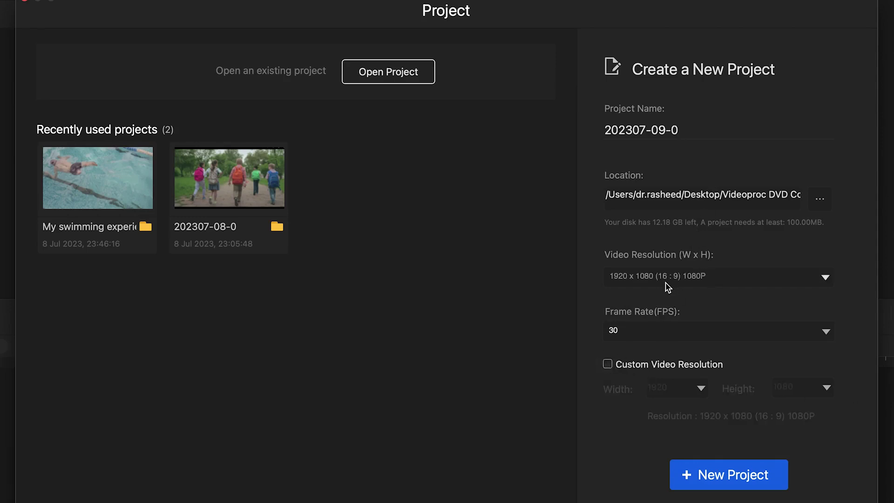
- Name the project "Trial 1" and create it
triple_click(744, 128)
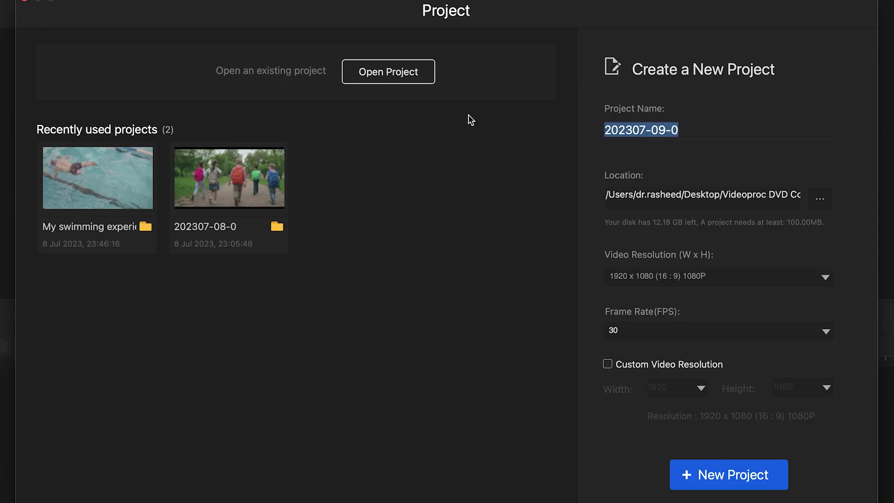
type("l 1")
left_click(702, 476)
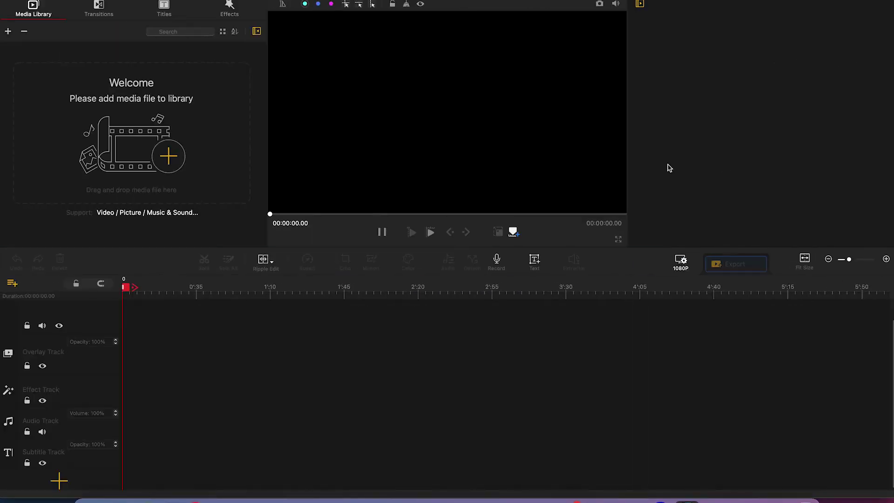
- Review the project's resolution presets and frame rate choices, keeping 1920 x 1080 at 30 FPS
left_click(678, 263)
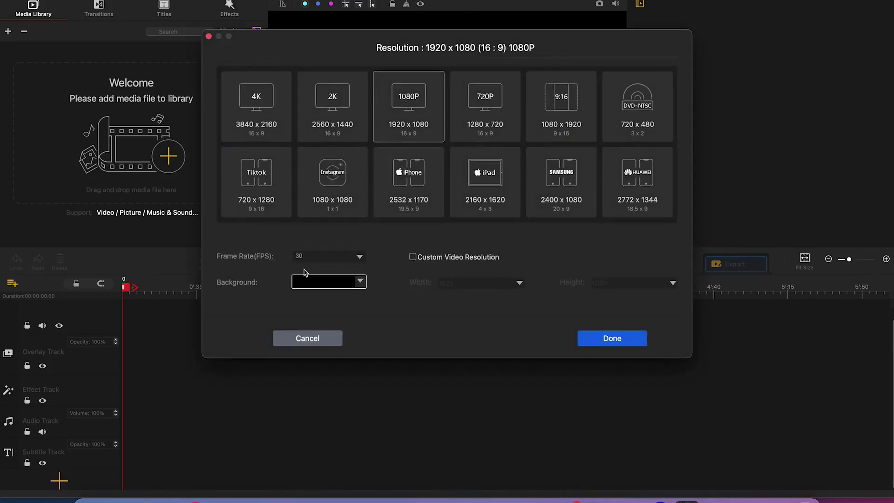
left_click(321, 256)
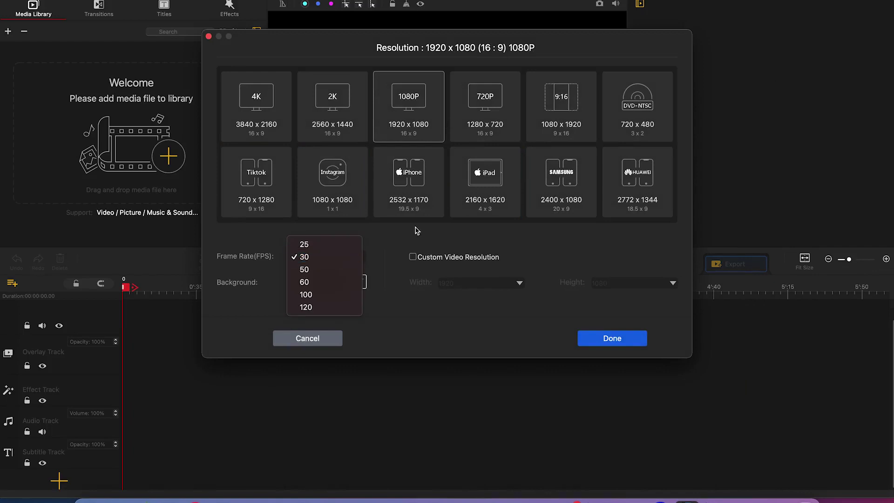
left_click(372, 271)
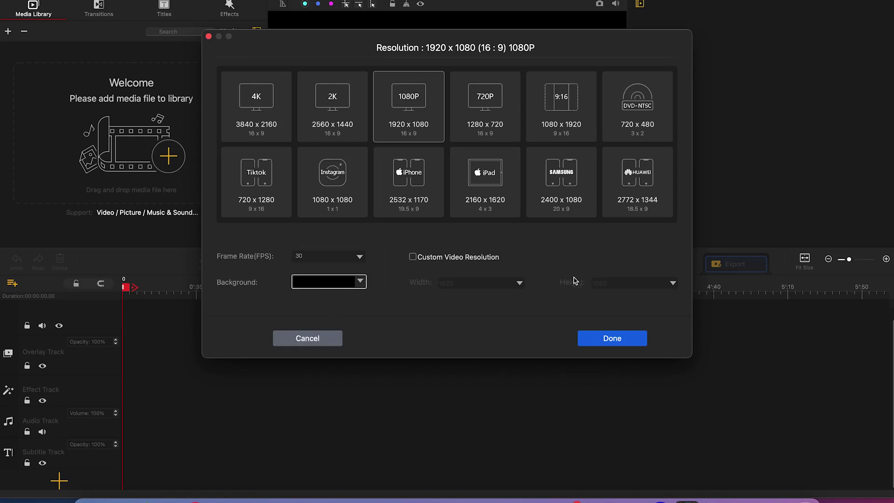
left_click(604, 336)
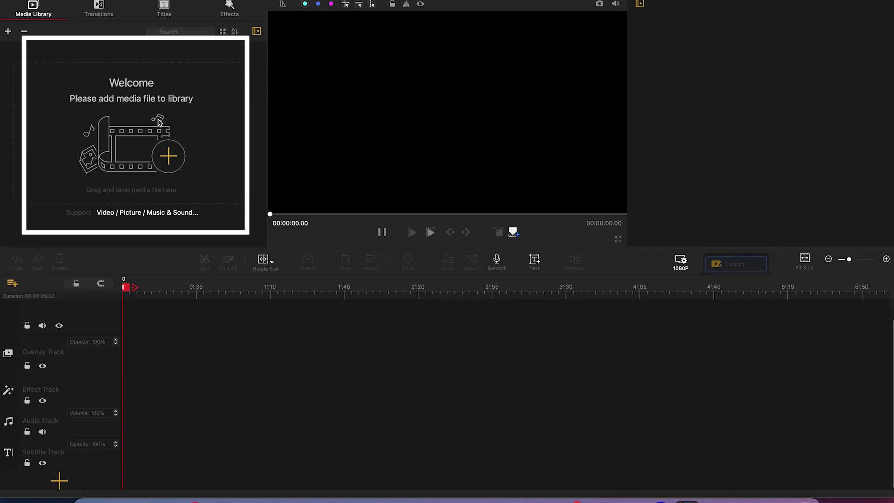
- Browse the available transitions and the credit, subtitle and title templates
left_click(111, 9)
scroll(138, 155, "down", 5)
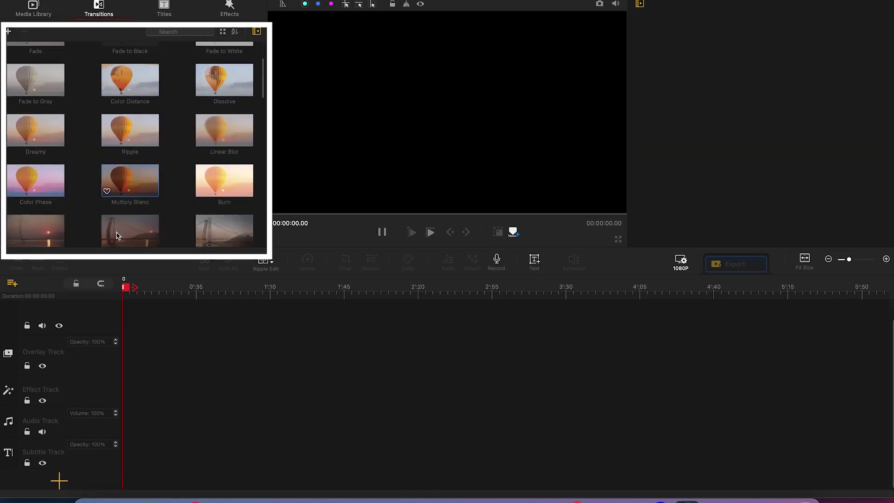
scroll(107, 214, "down", 4)
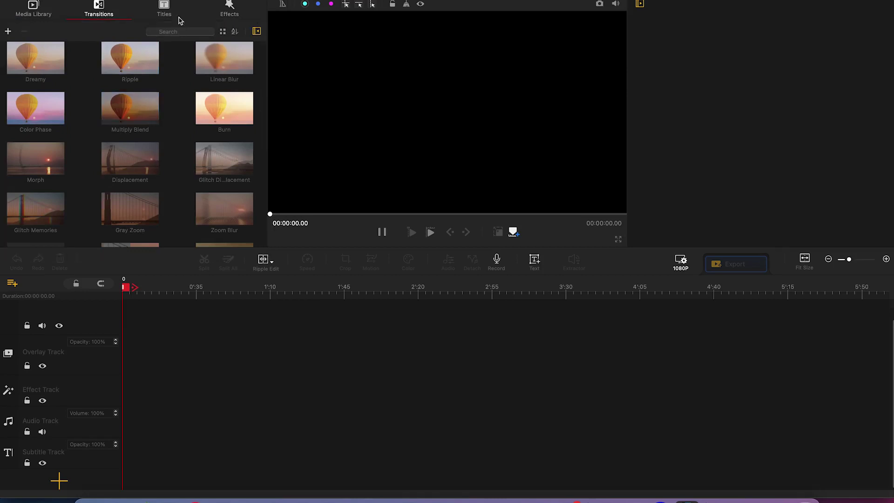
left_click(168, 6)
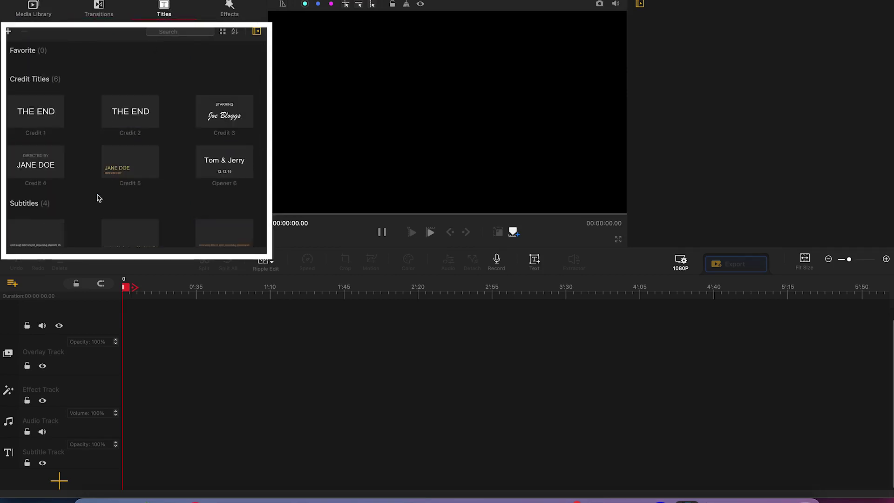
scroll(100, 199, "down", 4)
scroll(99, 200, "down", 6)
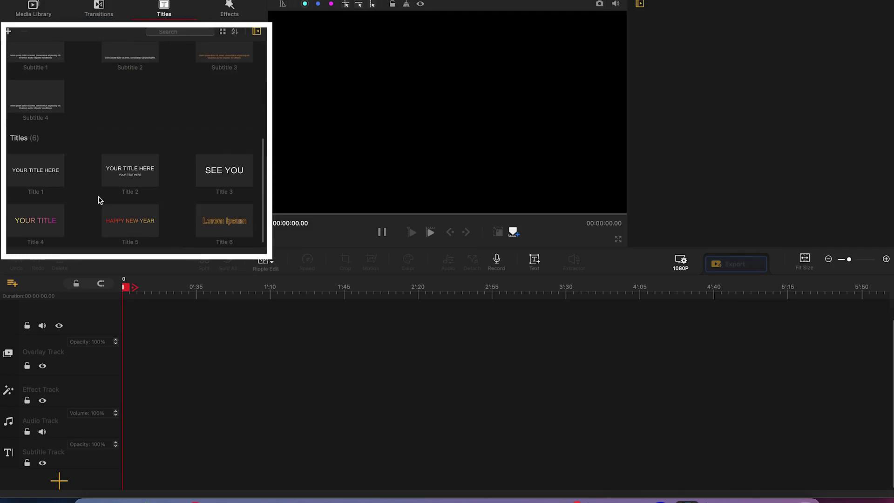
scroll(99, 199, "up", 10)
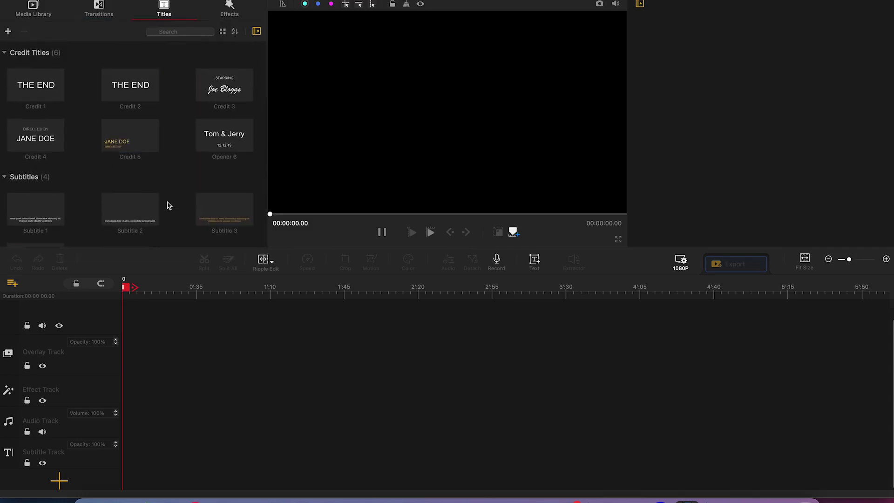
- Browse the filters available in the effects library
left_click(229, 8)
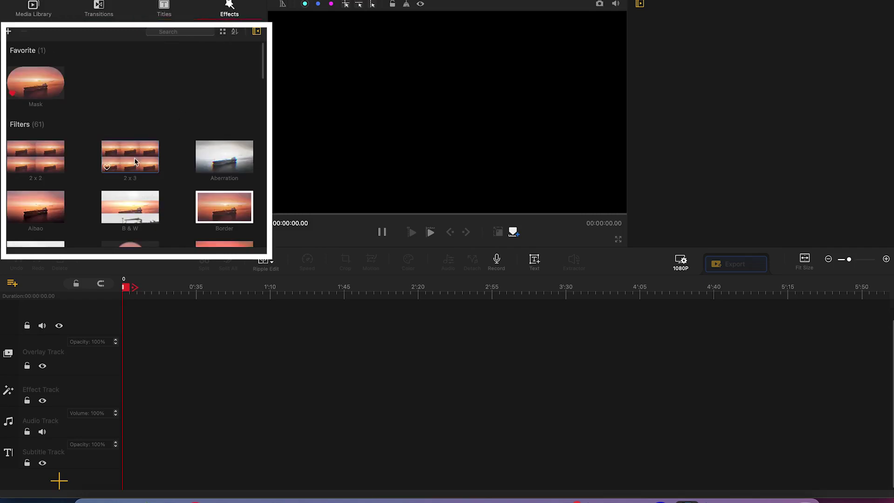
scroll(133, 168, "down", 5)
scroll(132, 172, "down", 4)
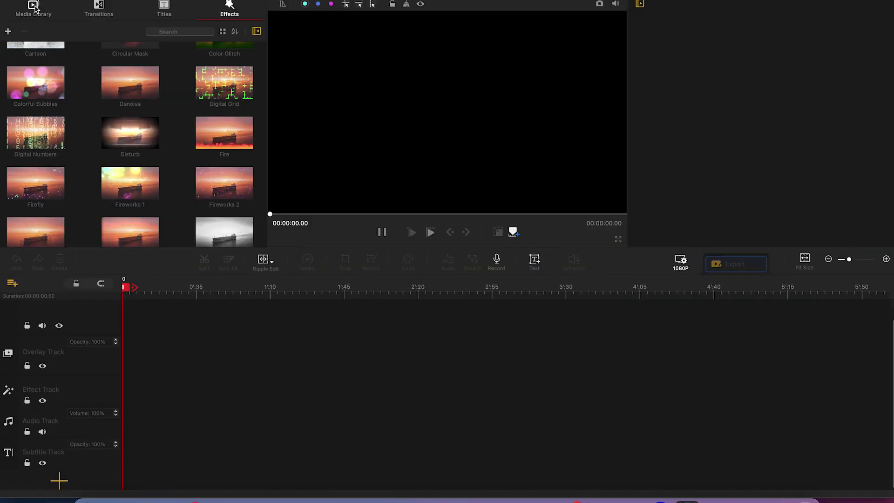
- Import the two MP3 tracks, three pexels JPG pictures and three 2160p MP4 videos from the VideoProc Vlogger folder into the media library
left_click(34, 7)
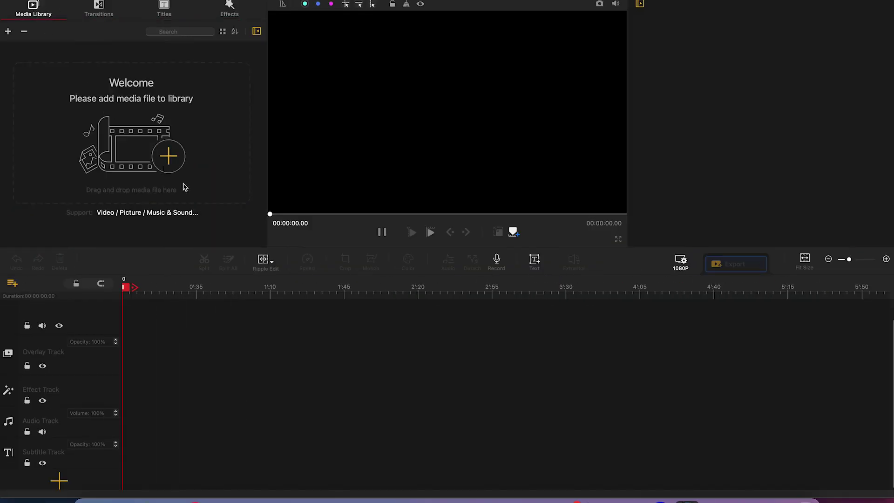
left_click(165, 155)
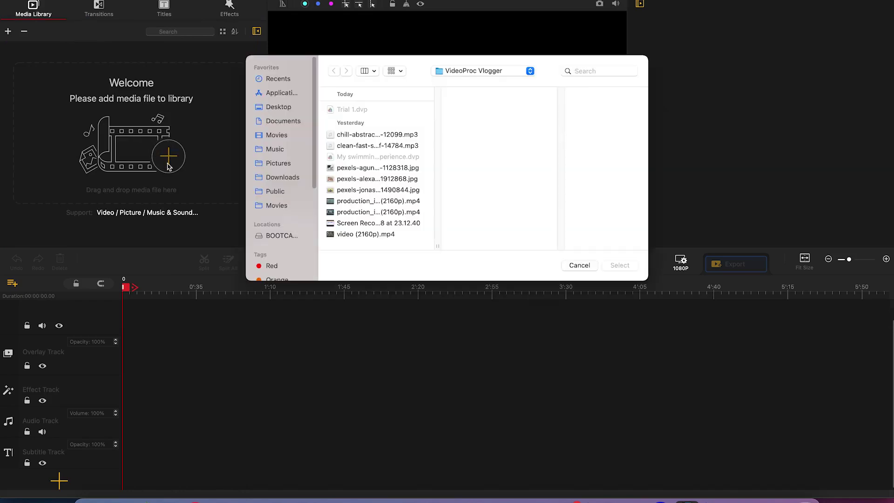
left_click(366, 179)
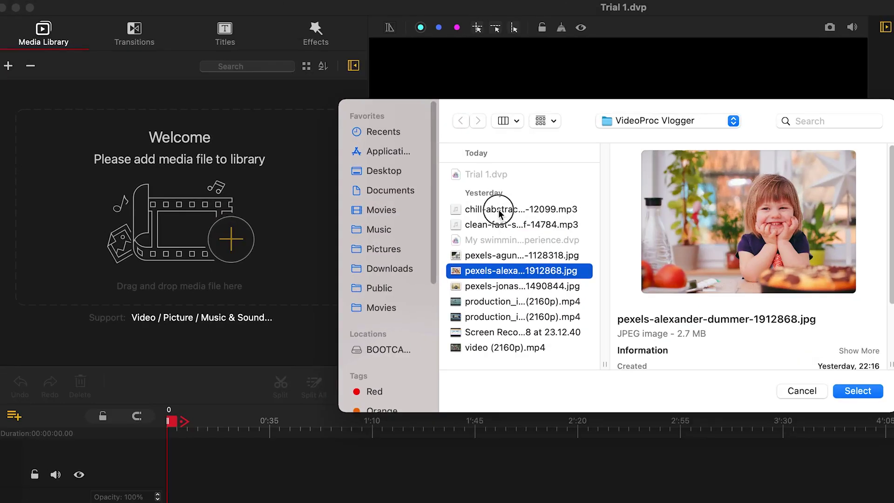
left_click(360, 134)
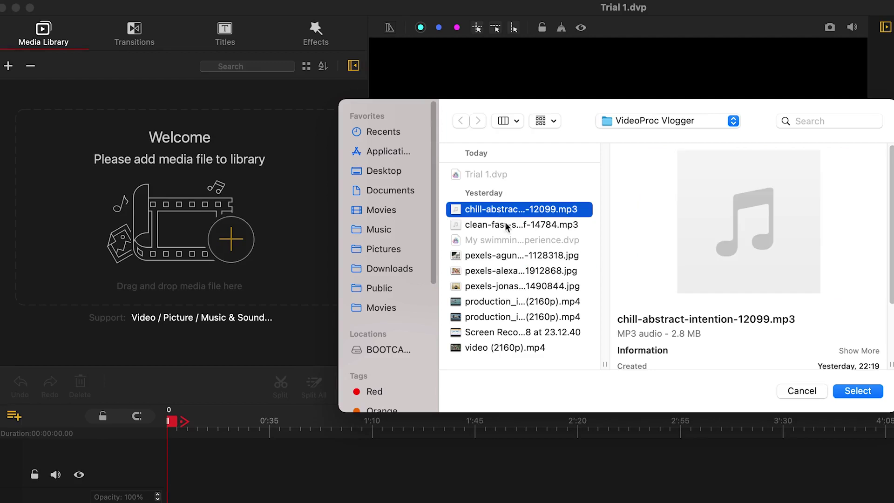
left_click(501, 224, "shift")
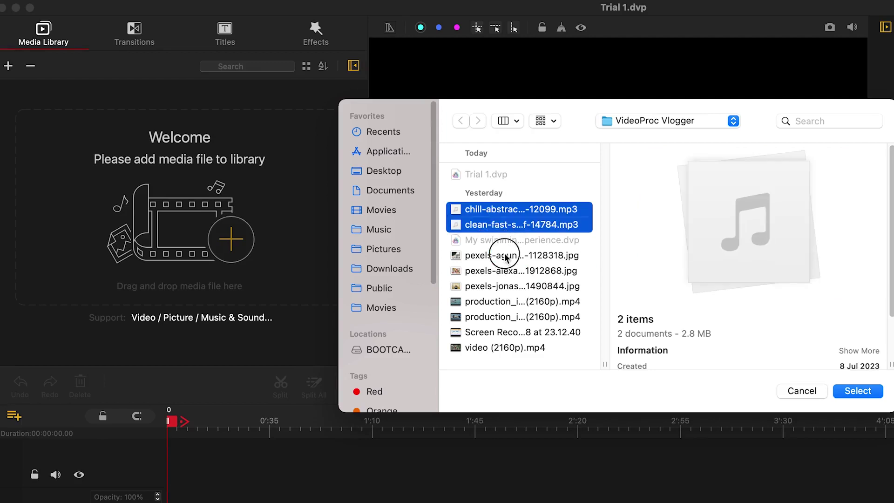
left_click(502, 255, "shift")
left_click(520, 286, "shift")
left_click(509, 303, "shift")
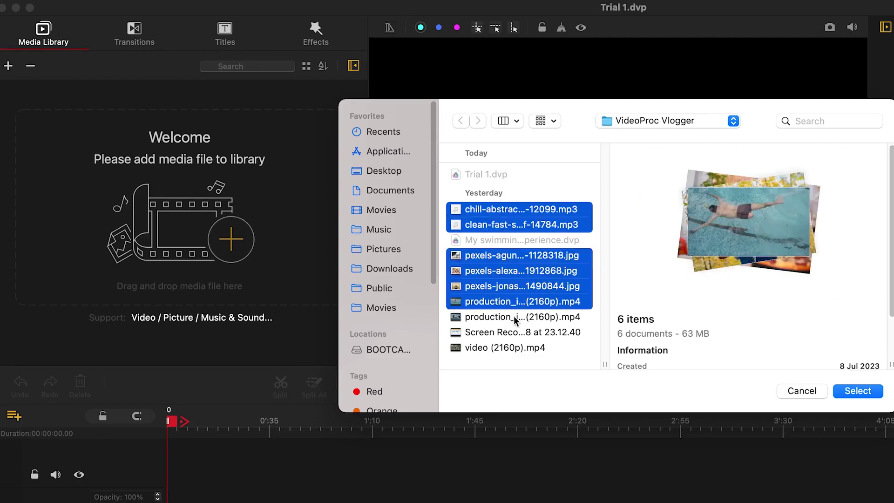
left_click(513, 317, "shift")
left_click(515, 332, "shift")
left_click(513, 347, "shift")
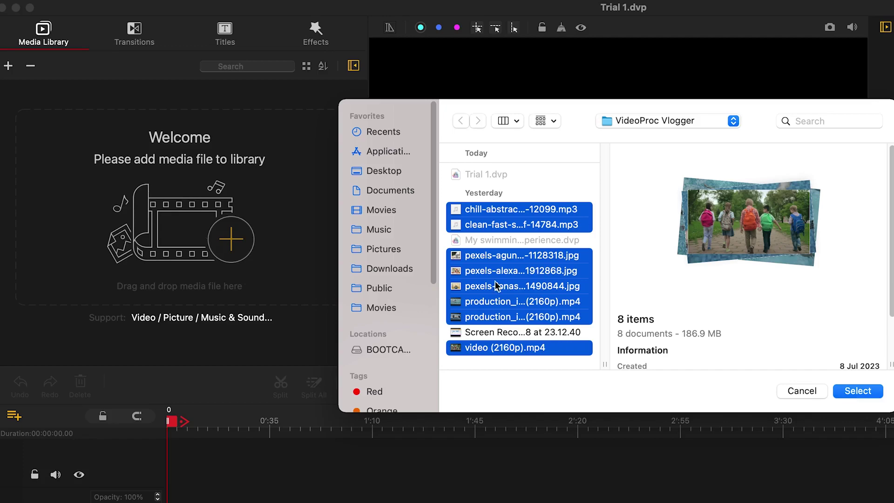
left_click_drag(491, 279, 152, 228)
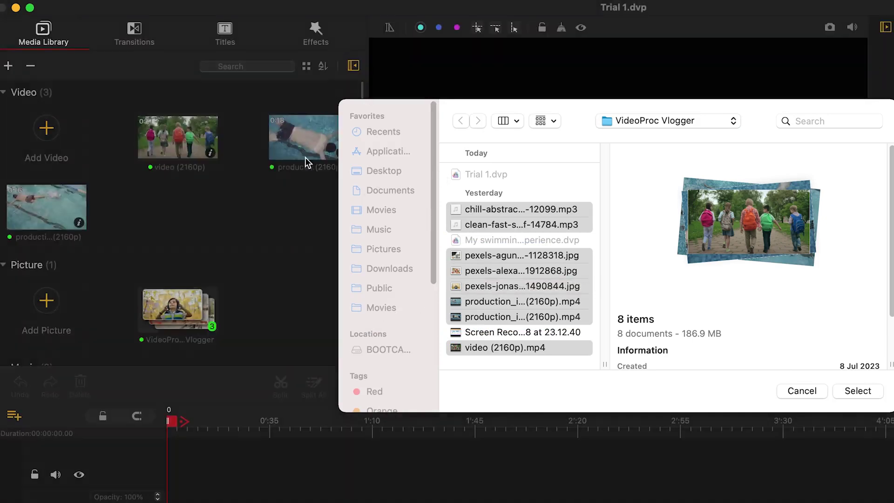
scroll(234, 207, "down", 3)
left_click(801, 391)
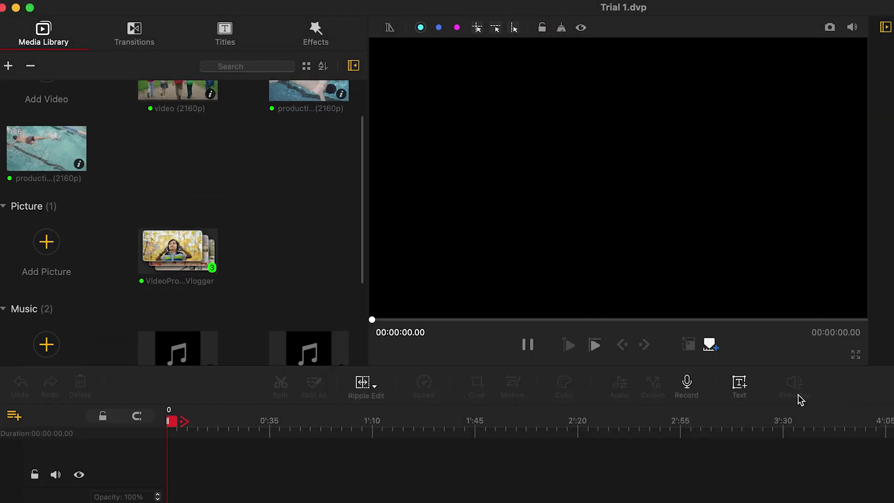
- Review the imported media grouped under Video, Picture and Music in the media library
scroll(238, 186, "up", 3)
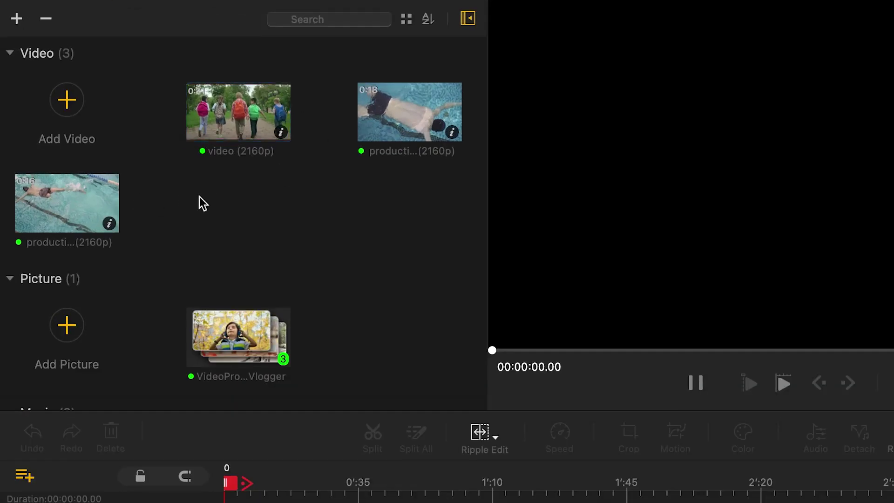
scroll(199, 197, "down", 2)
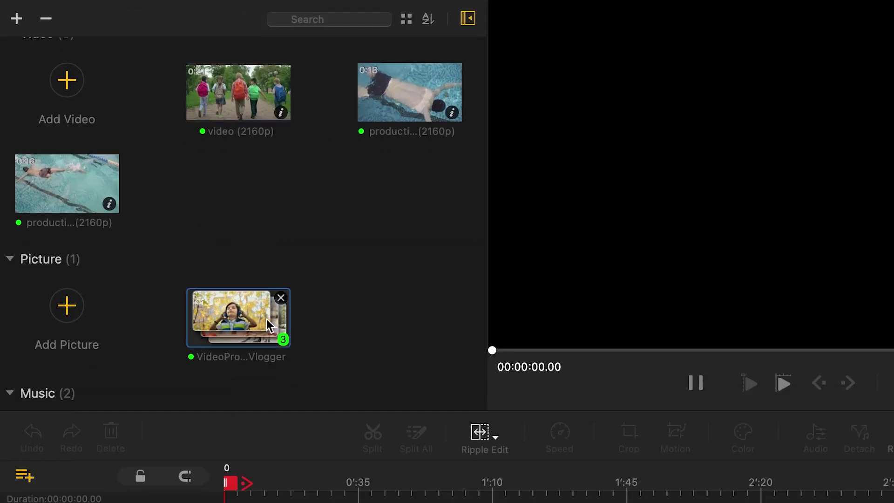
scroll(363, 347, "down", 5)
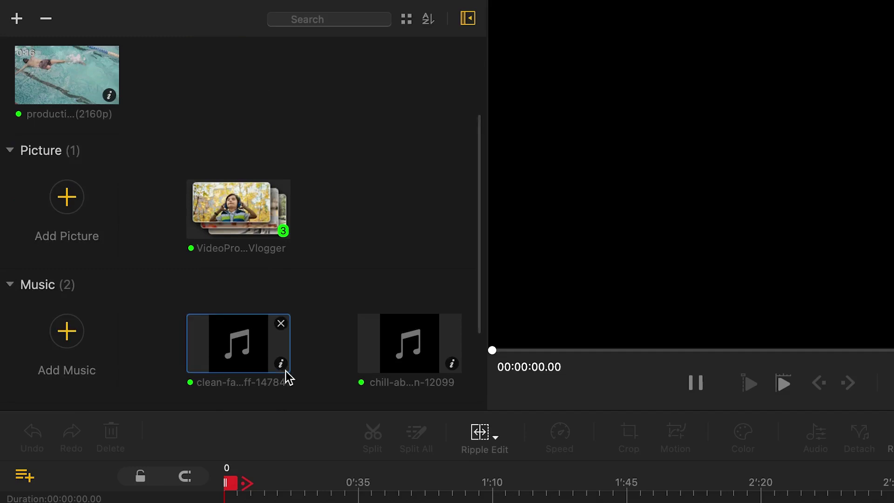
scroll(283, 370, "down", 3)
scroll(283, 362, "up", 2)
scroll(283, 361, "up", 6)
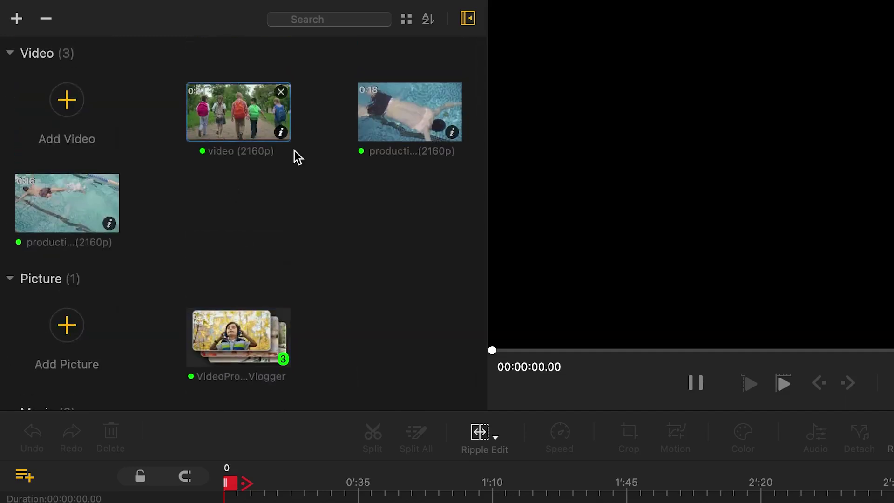
- Enlarge the media library thumbnails slightly, and collapse and reopen the library panel
left_click(413, 19)
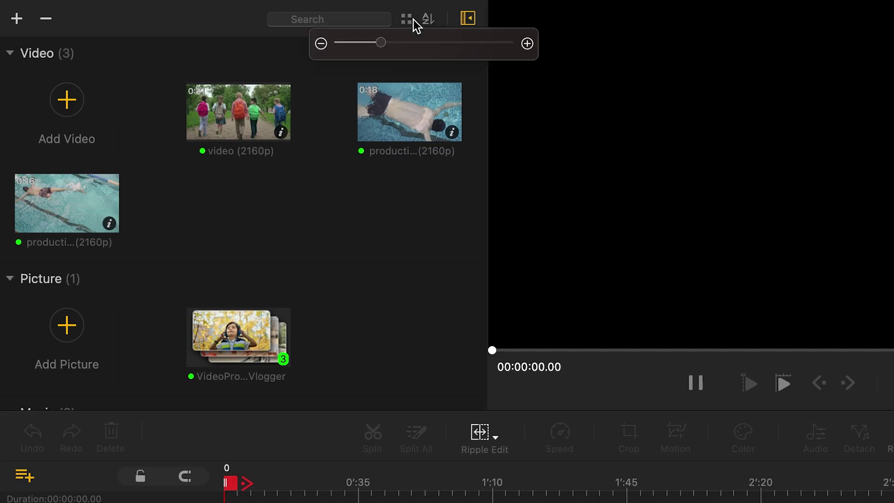
mouse_move(383, 44)
left_mouse_down()
mouse_move(353, 38)
mouse_move(413, 62)
mouse_move(386, 48)
left_mouse_up()
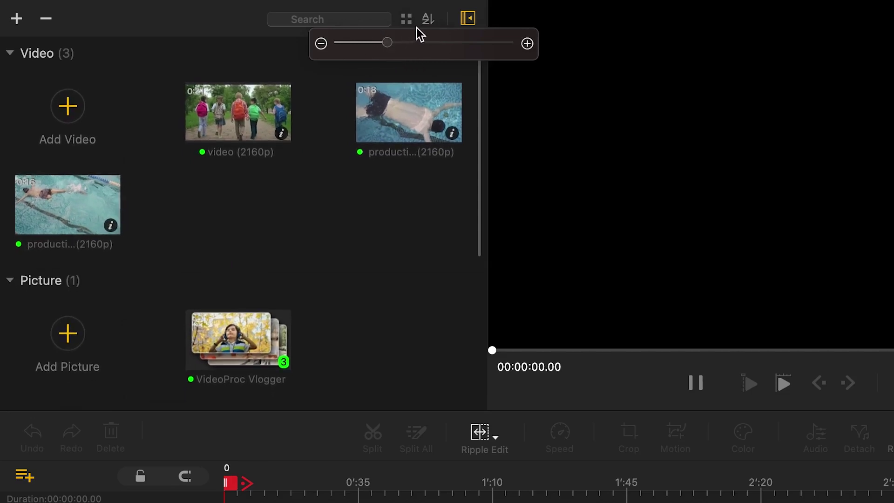
left_click(467, 19)
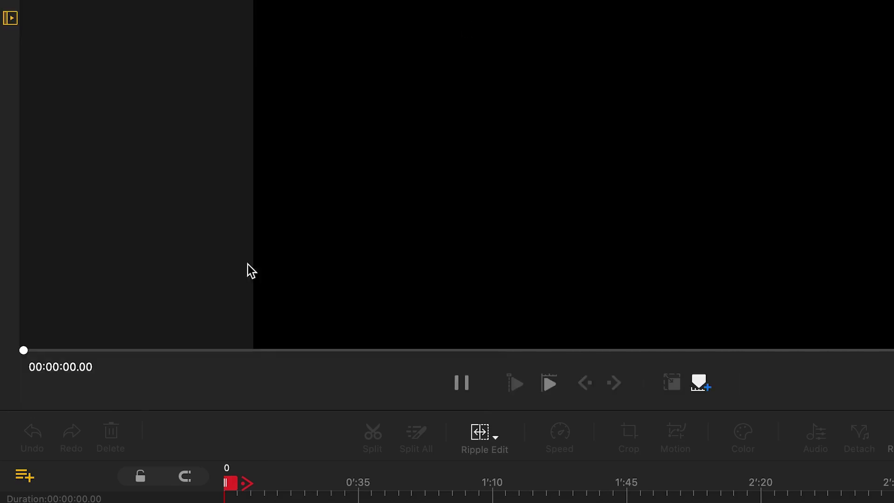
left_click(11, 18)
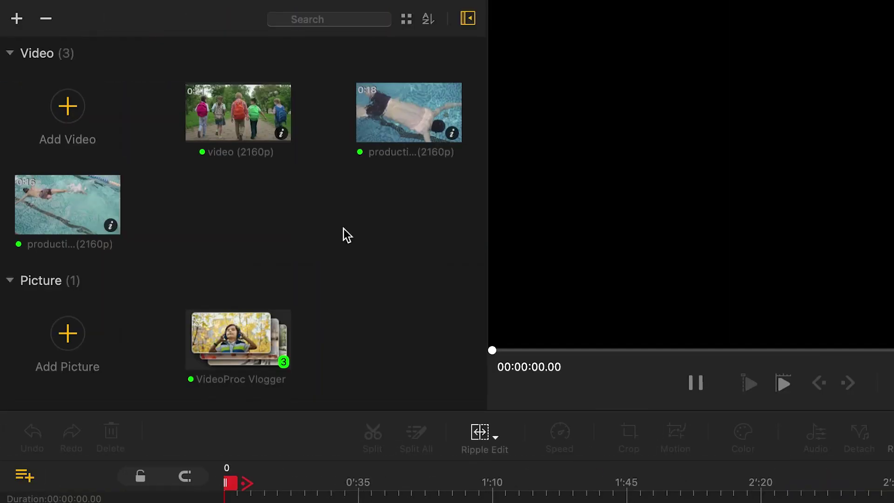
- Place the "video (2160p)" clip of the schoolchildren at the start of the video track
mouse_move(285, 364)
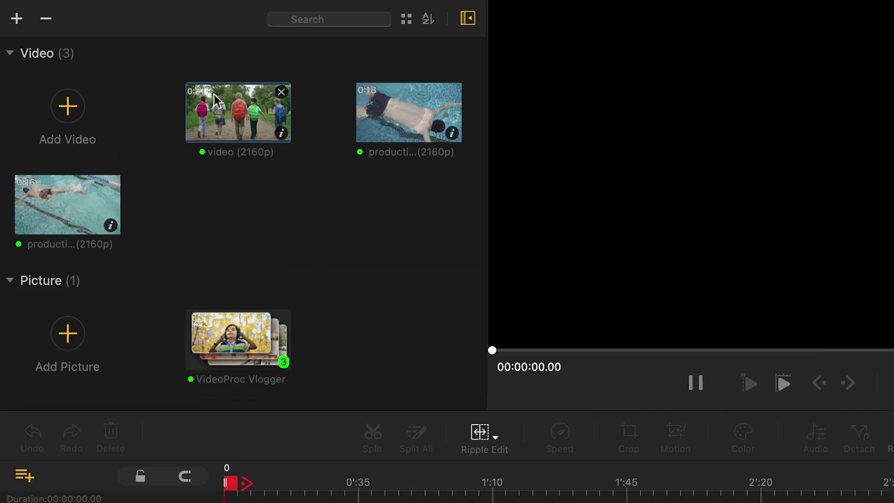
mouse_move(252, 132)
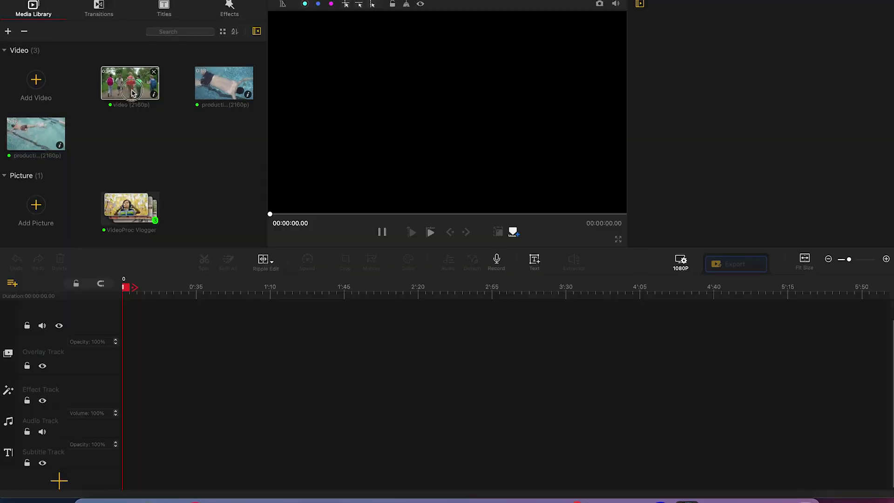
left_click_drag(240, 109, 267, 212)
left_click_drag(146, 138, 148, 343)
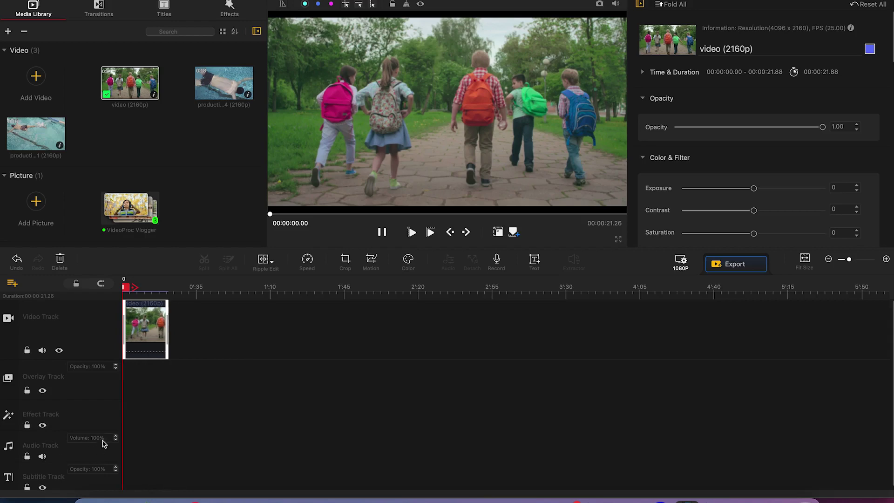
- Hide the video track and show it again, and lock and unlock it to try its track controls
scroll(55, 462, "down", 1)
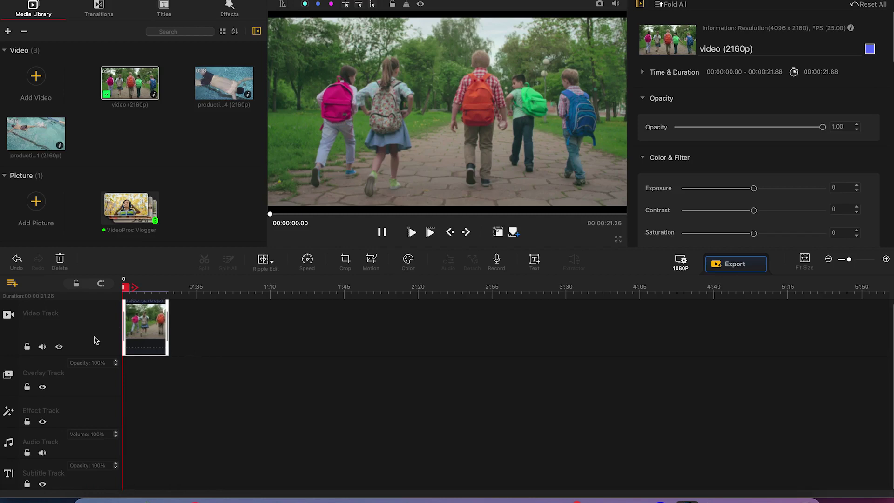
left_click(60, 347)
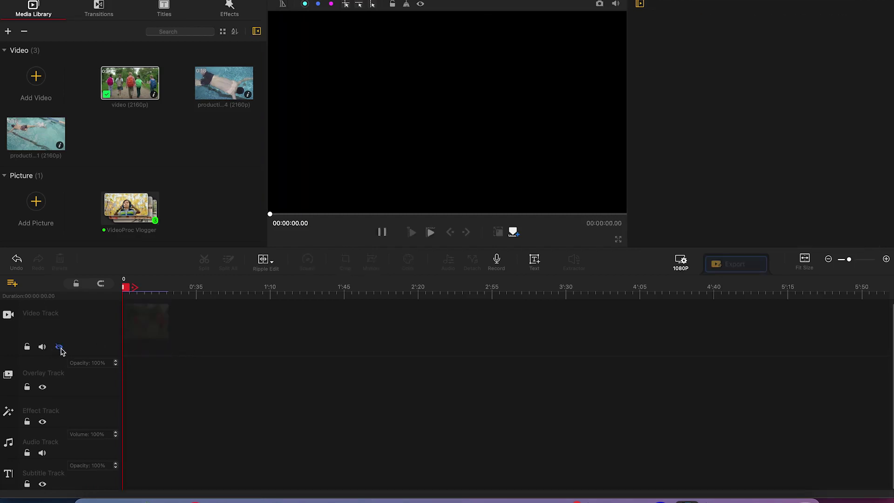
left_click(60, 347)
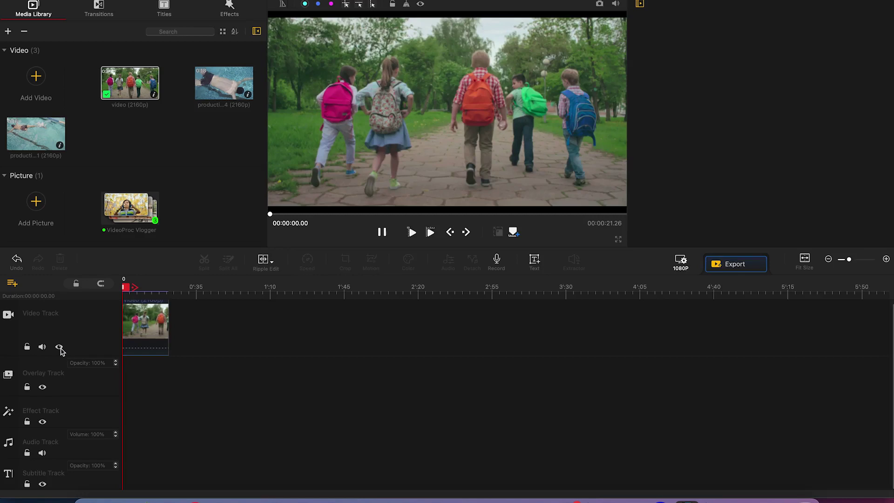
left_click(27, 348)
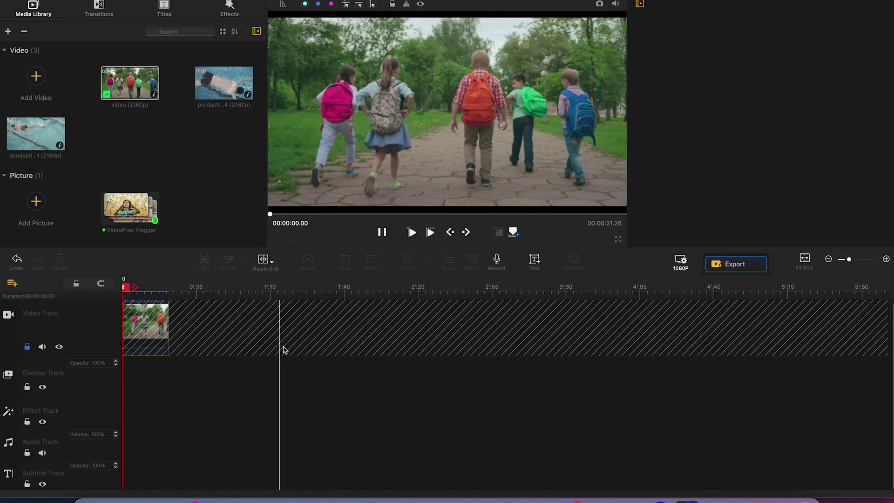
left_click(28, 346)
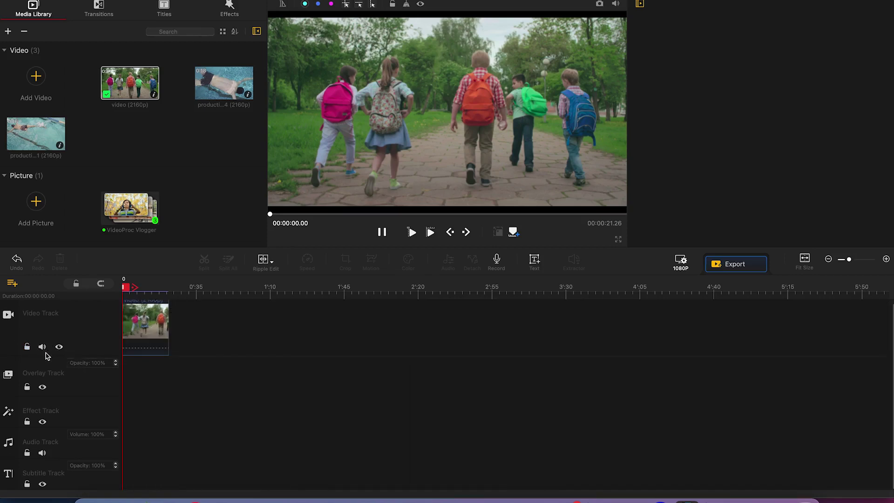
- Select the clip on the video track and examine its opacity, color, transform, reverse play, speed and lens distortion settings
left_click(137, 336)
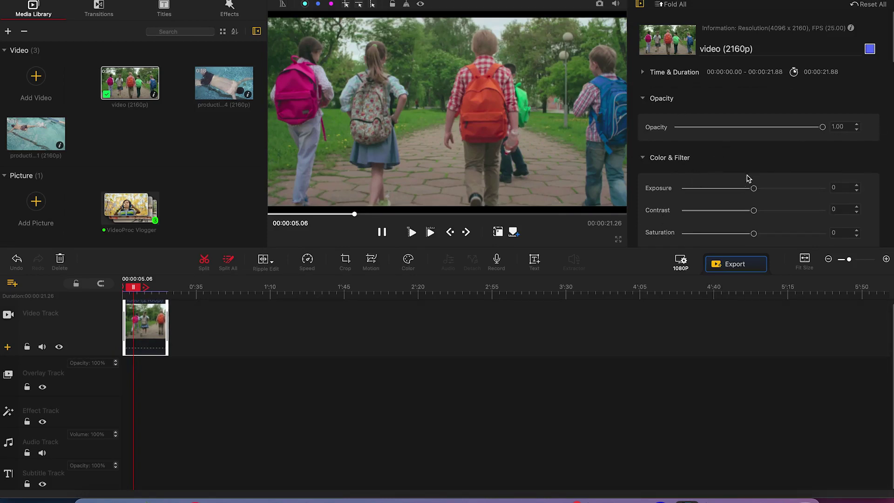
scroll(754, 195, "down", 5)
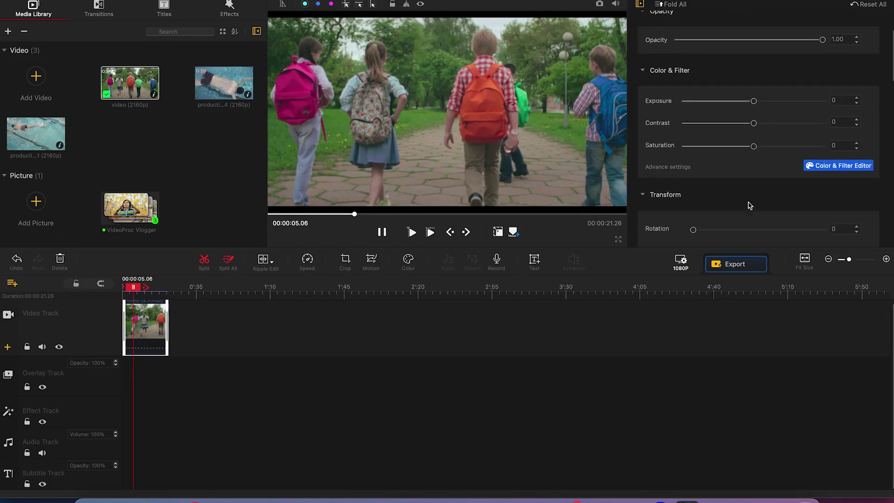
scroll(745, 209, "down", 8)
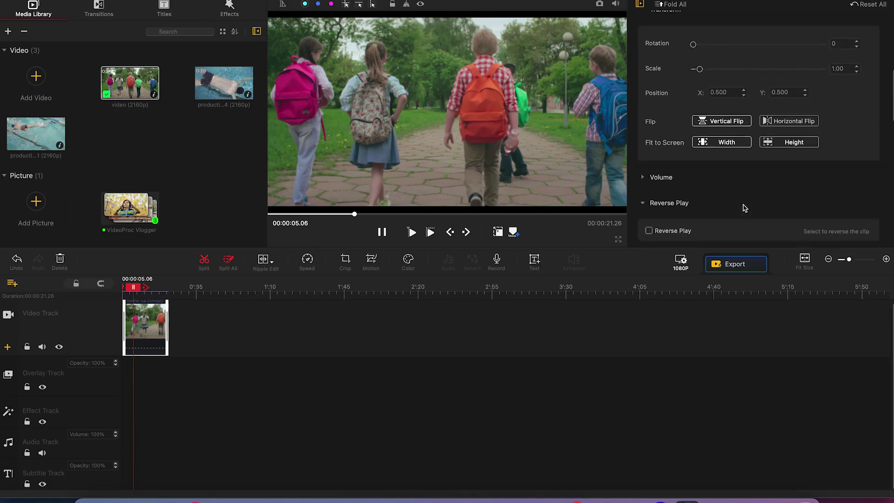
scroll(733, 170, "down", 3)
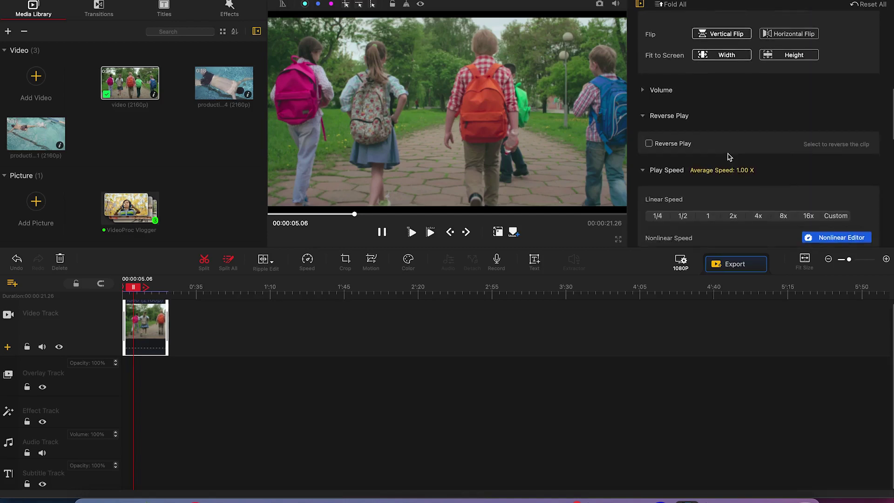
scroll(729, 180, "down", 2)
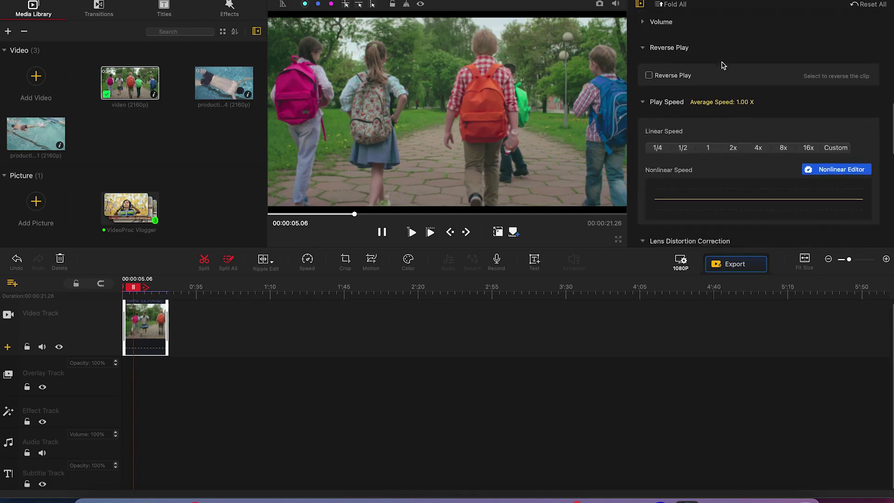
scroll(759, 159, "up", 3)
scroll(760, 160, "down", 7)
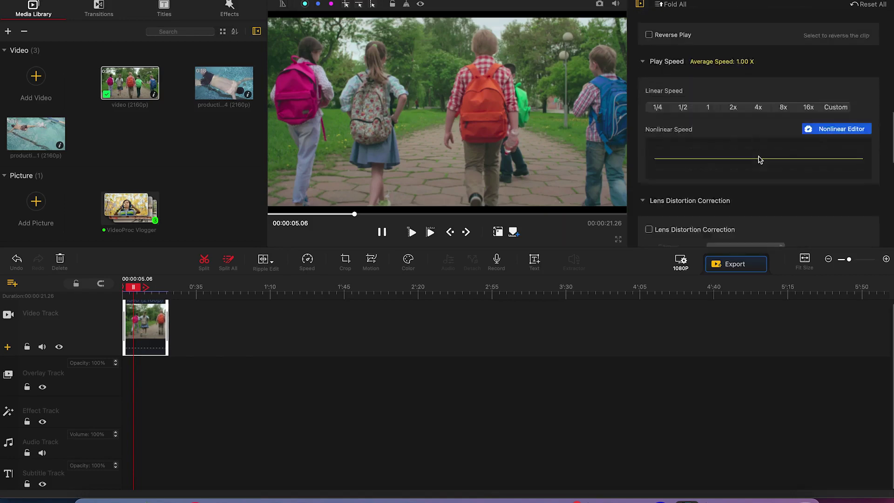
scroll(760, 160, "up", 4)
scroll(760, 160, "up", 10)
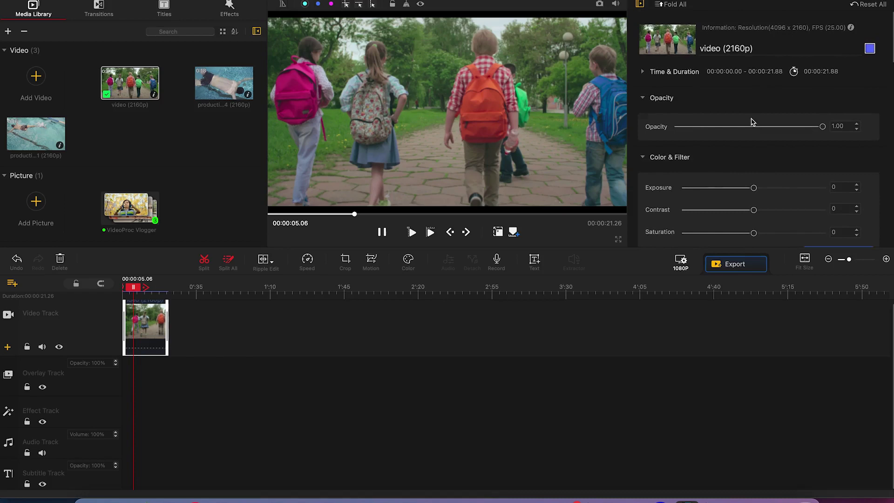
scroll(752, 122, "down", 6)
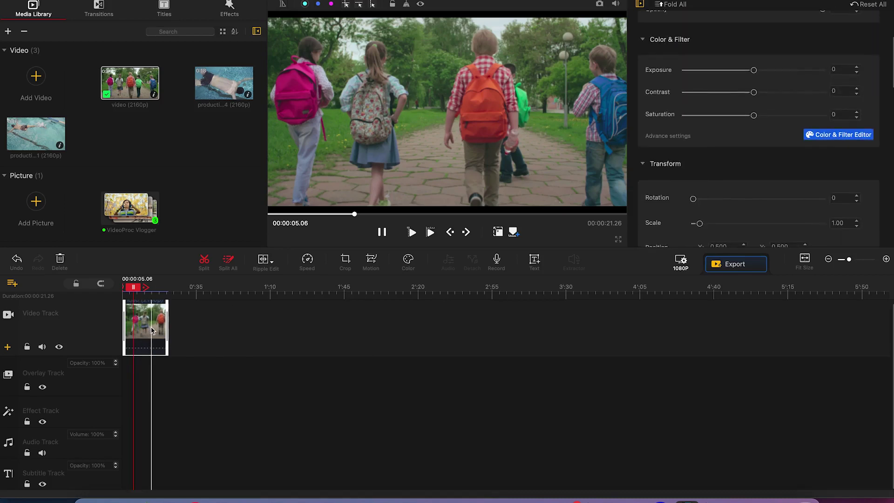
- Place the swimming clips production_id_4115404 and production_id_4114691 on the video track, in that order, directly after the schoolchildren clip
left_click_drag(216, 89, 211, 329)
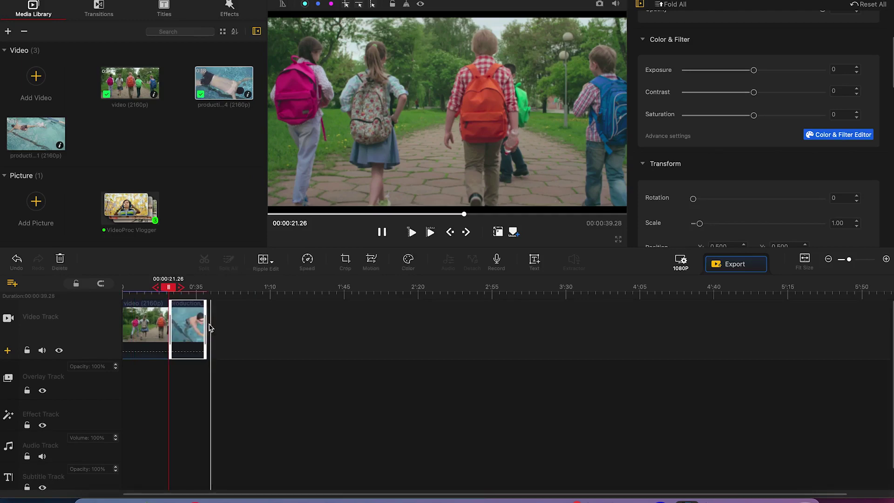
left_click(175, 289)
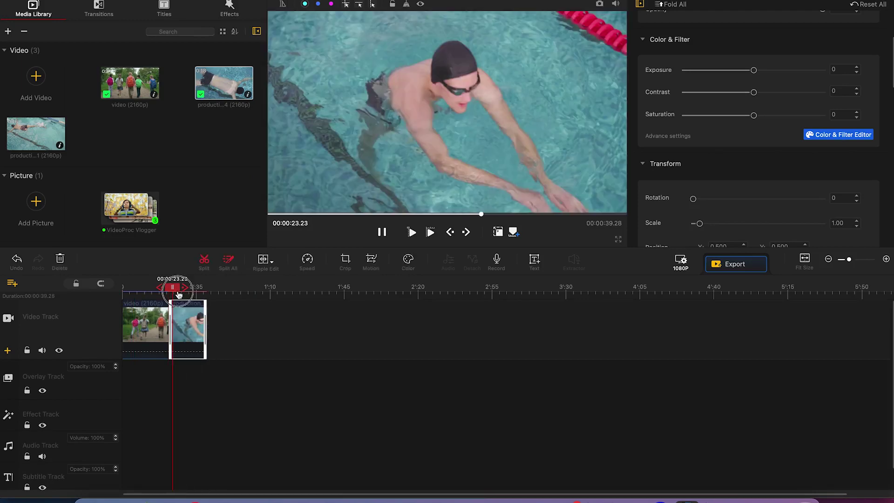
left_click_drag(38, 139, 231, 321)
left_click(213, 287)
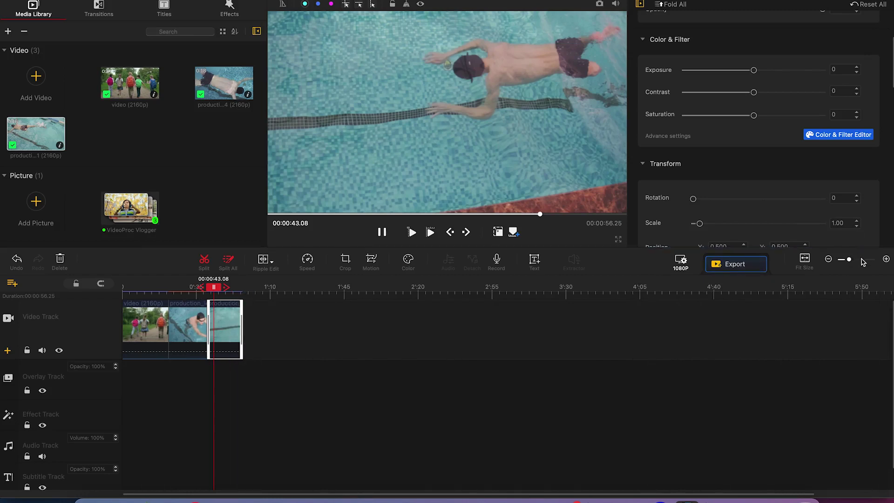
- Try the timeline zoom and fit-size controls, and inspect each of the three clips on the video track
left_click(886, 260)
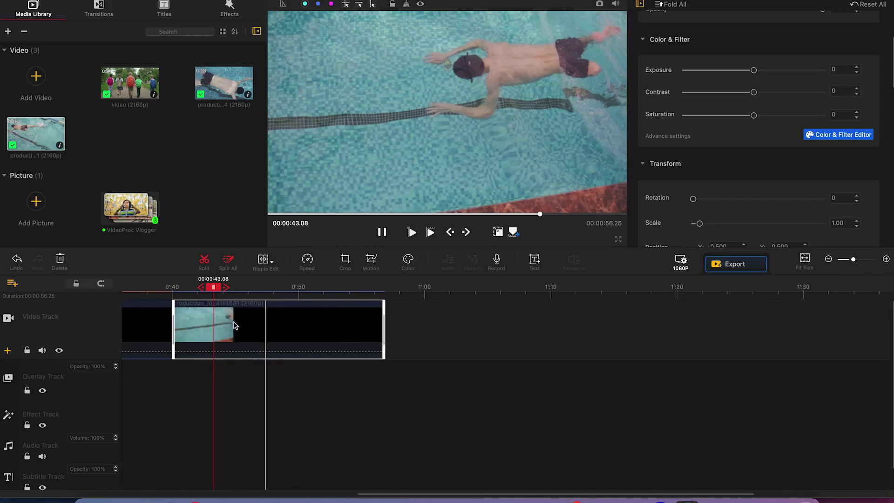
left_click_drag(213, 286, 158, 265)
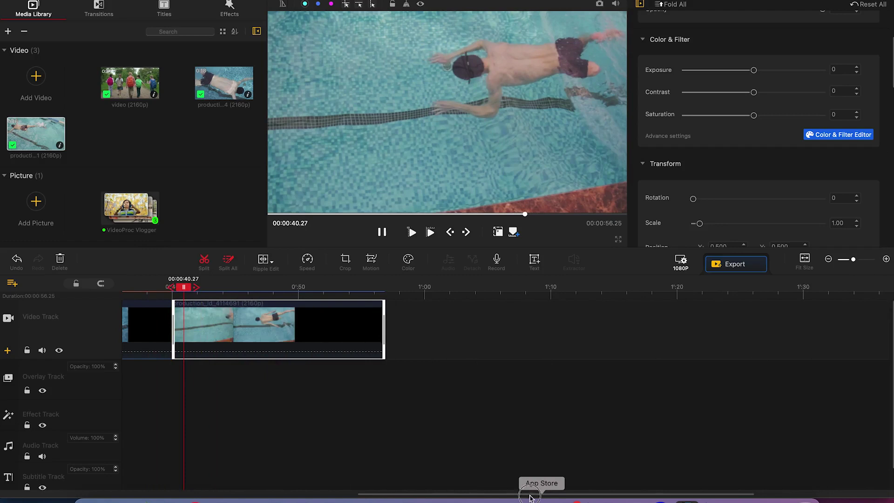
left_click_drag(495, 495, 261, 495)
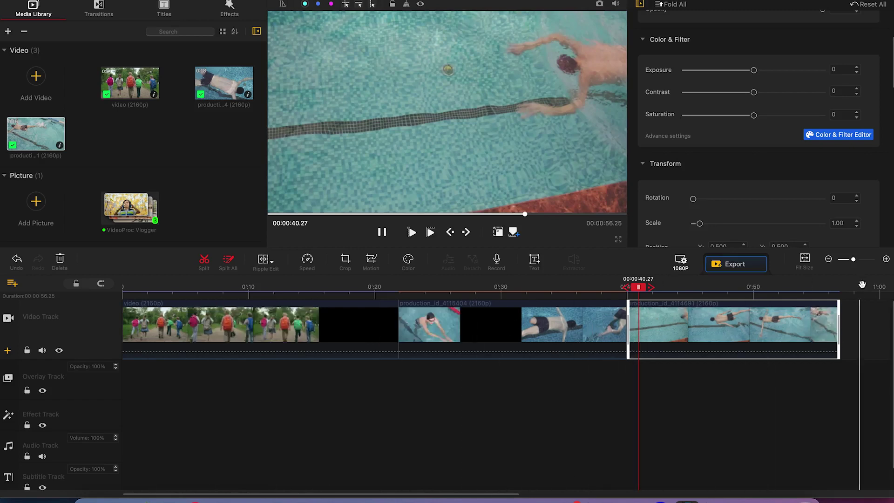
left_click(805, 261)
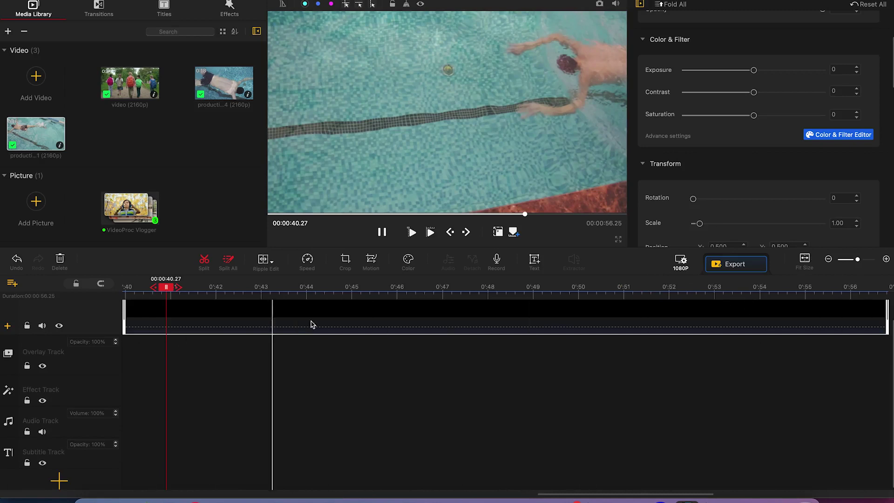
left_click_drag(858, 262, 851, 259)
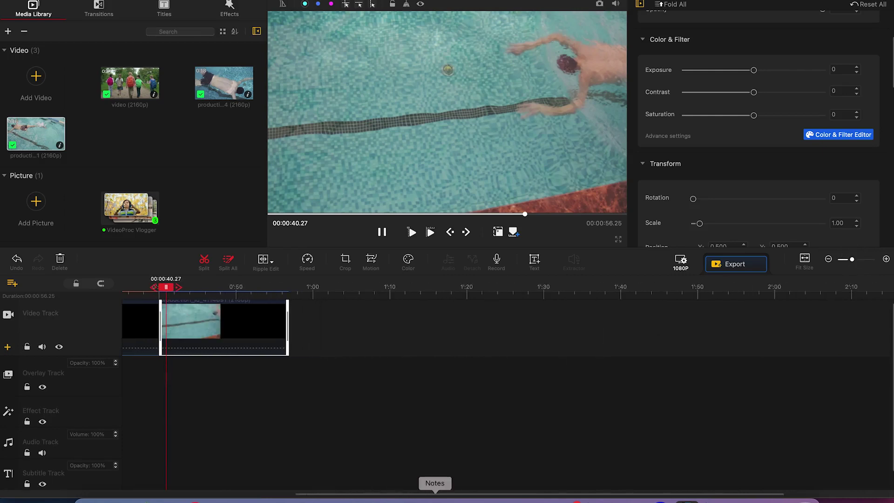
left_click_drag(405, 494, 170, 494)
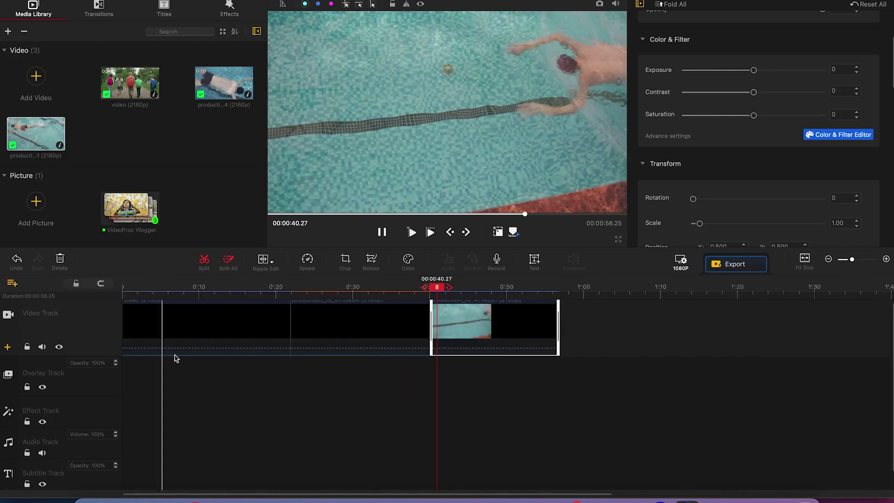
left_click(216, 345)
left_click(355, 339)
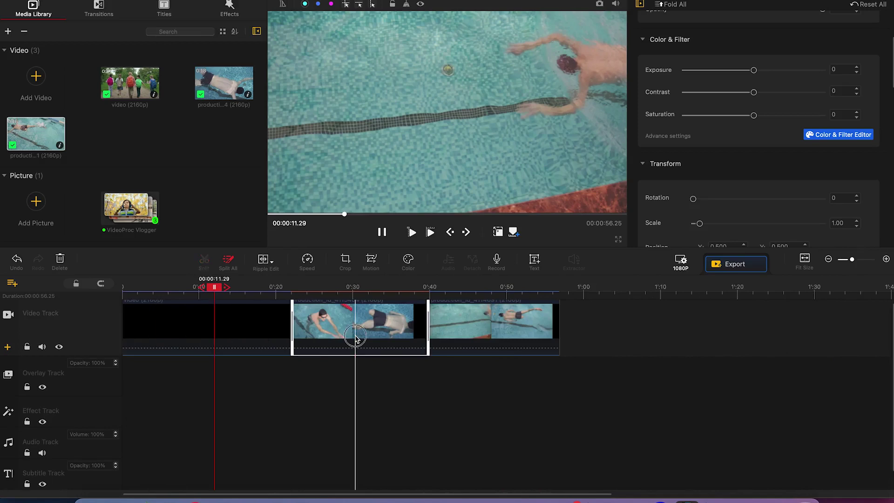
left_click(510, 317)
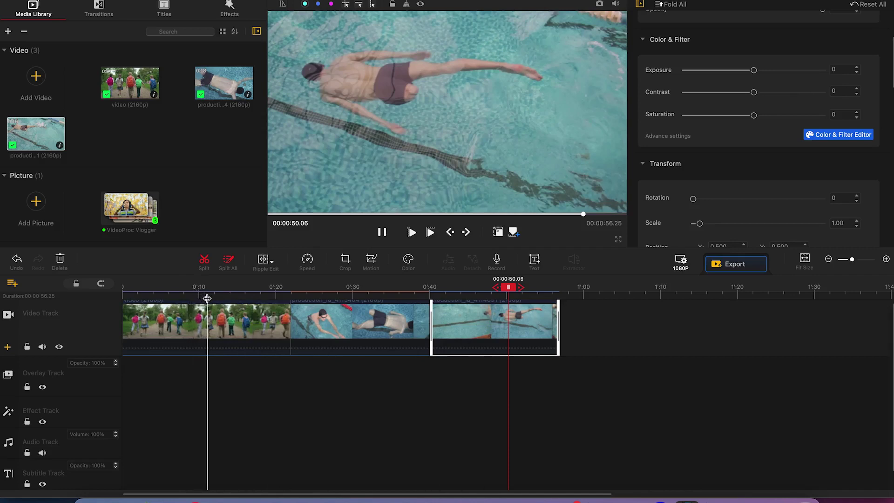
- Magnify the timeline around its ruler, inspect the last swimming clip up close, and rescale the view for all three clips
scroll(215, 300, "up", 2)
scroll(231, 301, "up", 6)
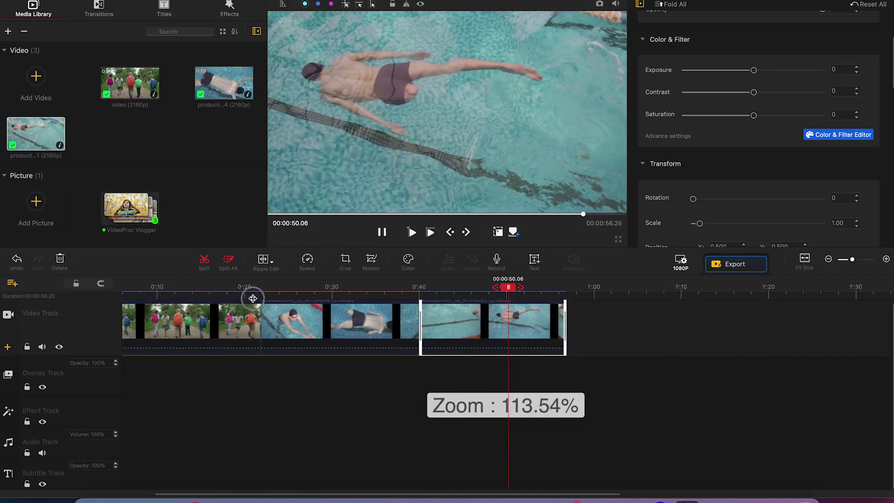
scroll(287, 298, "up", 6)
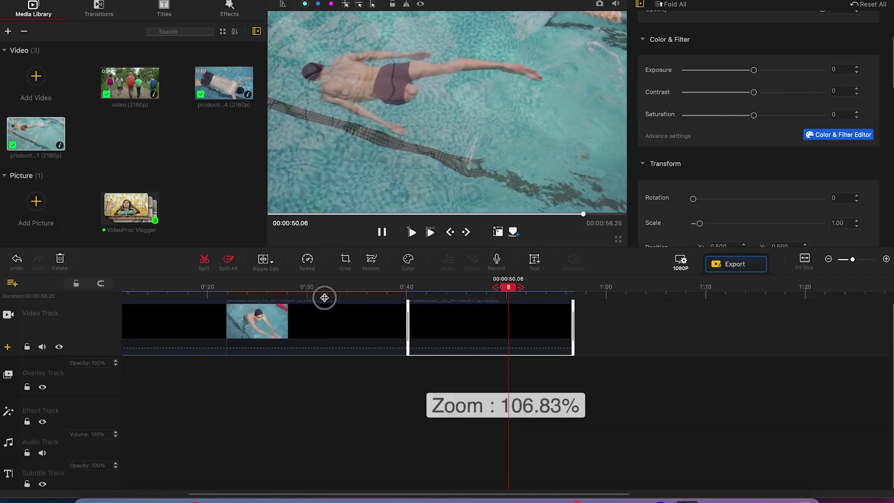
scroll(506, 291, "up", 10)
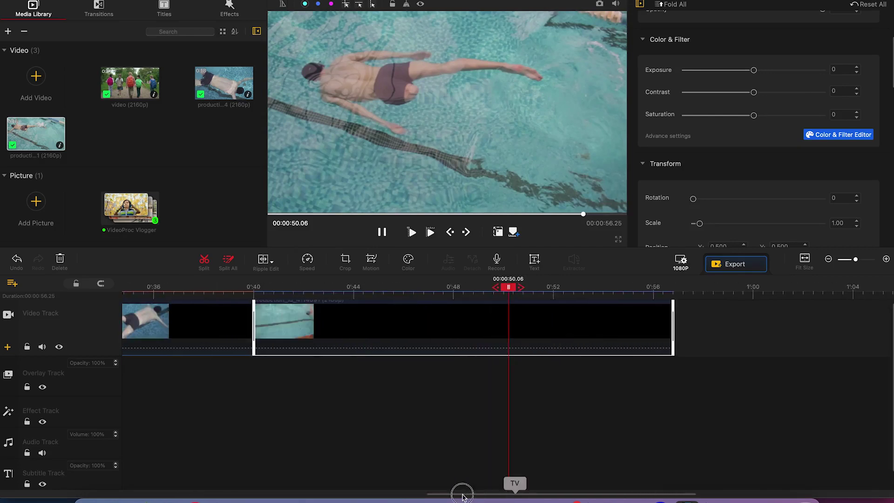
left_click_drag(439, 495, 6, 474)
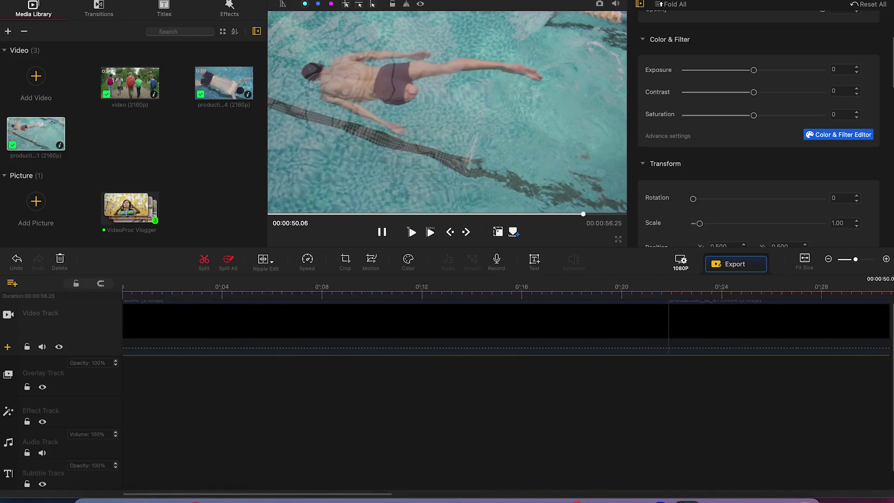
scroll(712, 305, "up", 3)
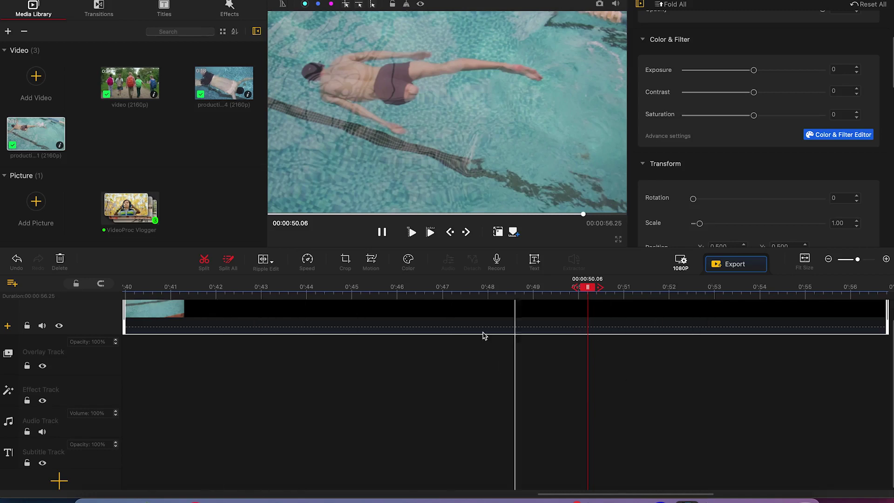
left_click(430, 322)
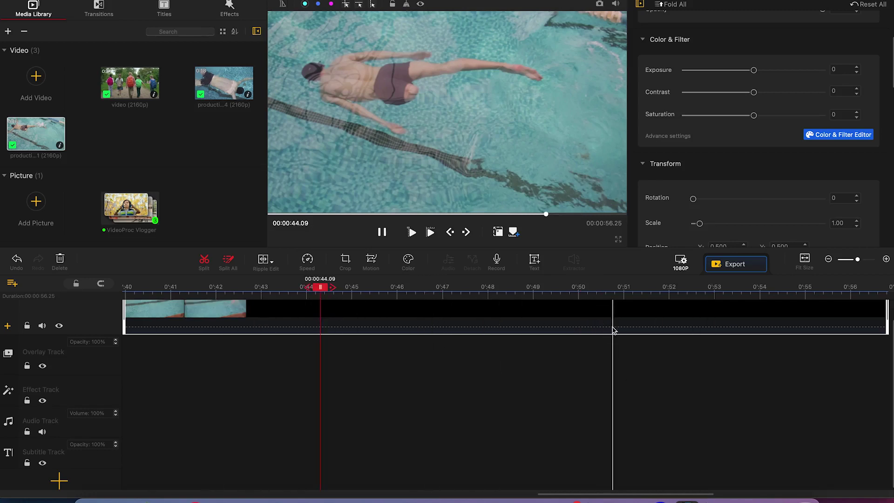
left_click(252, 317)
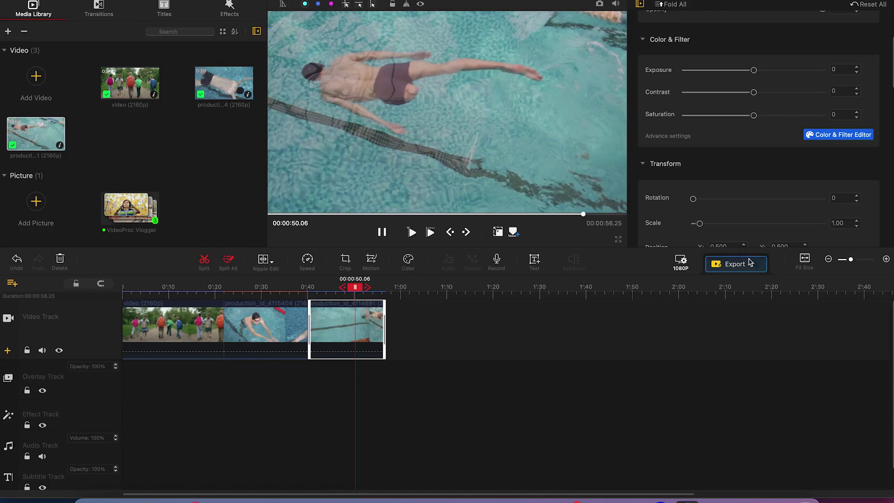
left_click_drag(853, 263, 852, 260)
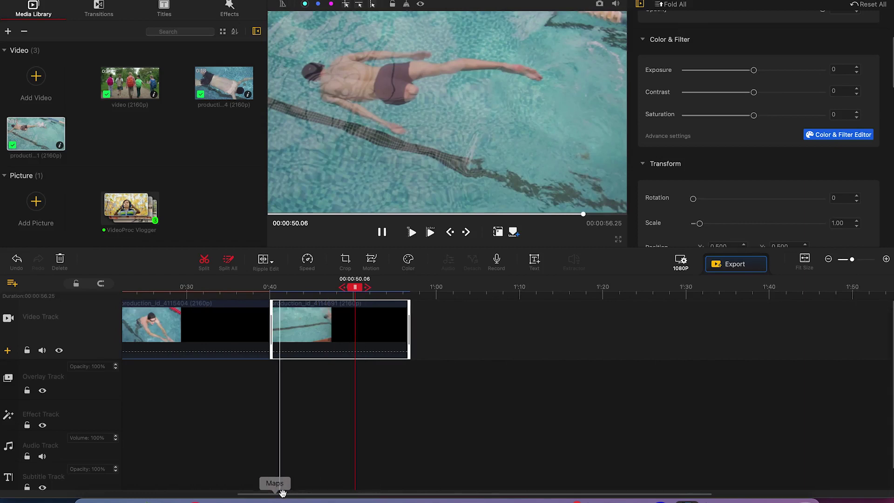
scroll(277, 485, "left", 5)
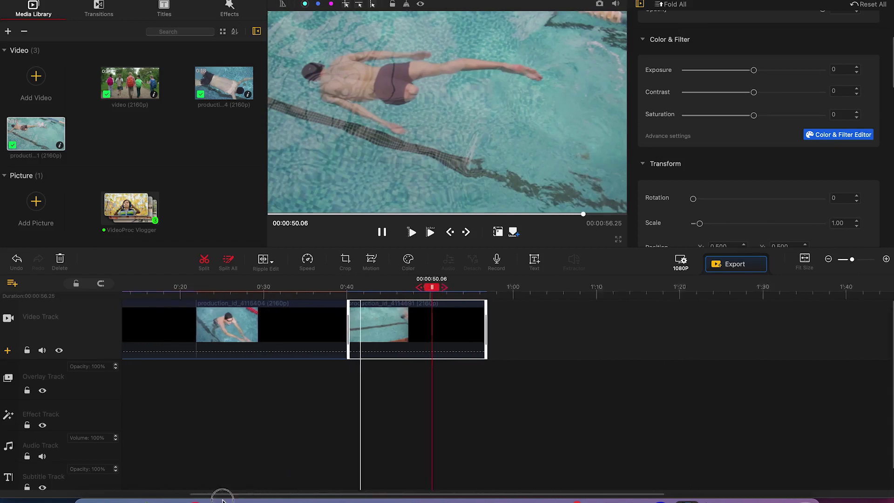
- Split the schoolchildren clip at 00:00:04.06 and select the pieces on either side of the cut
left_click(191, 326)
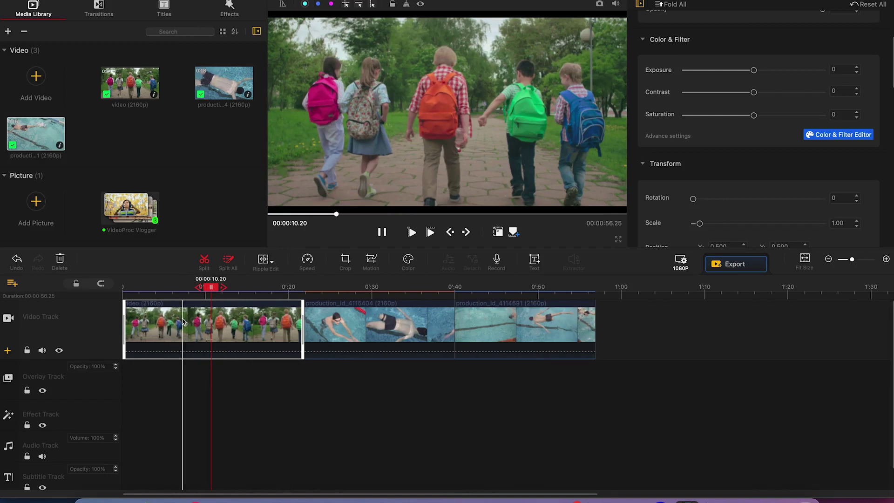
left_click(159, 329)
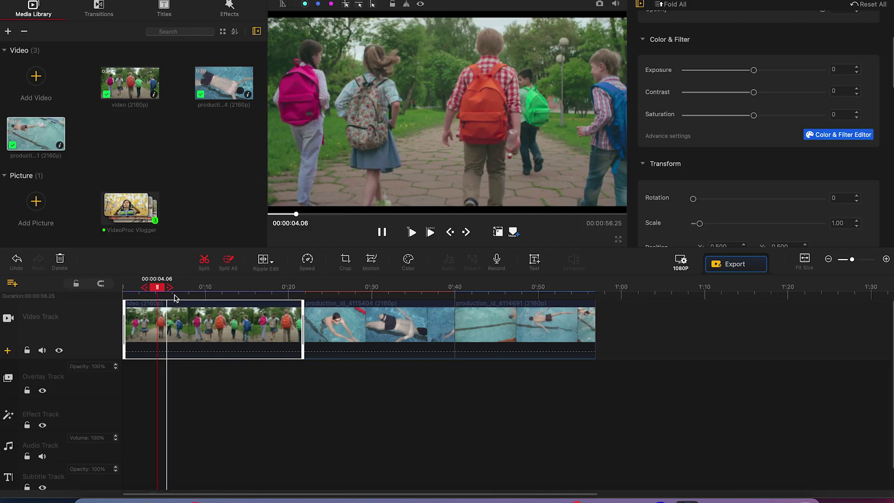
left_click(206, 262)
left_click(150, 340)
left_click(178, 337)
left_click(133, 338)
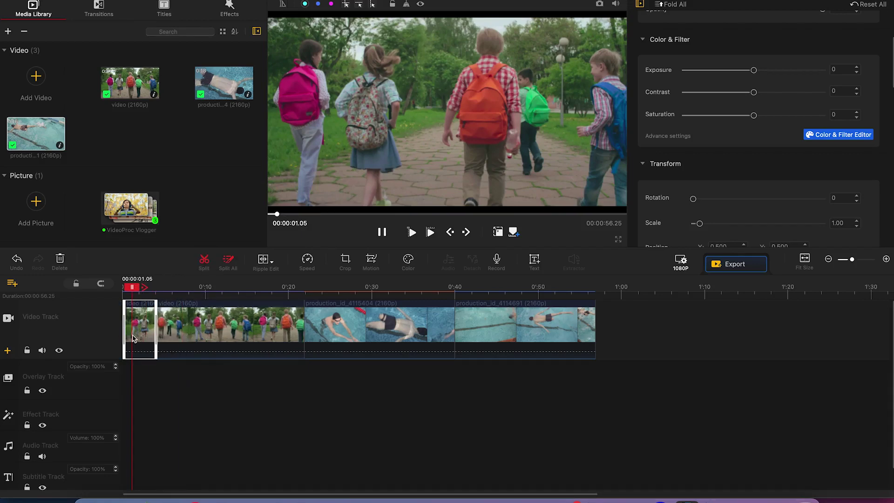
- Split the second piece of the schoolchildren clip at 00:00:12.28, and select the two swimming clips in turn
left_click(207, 325)
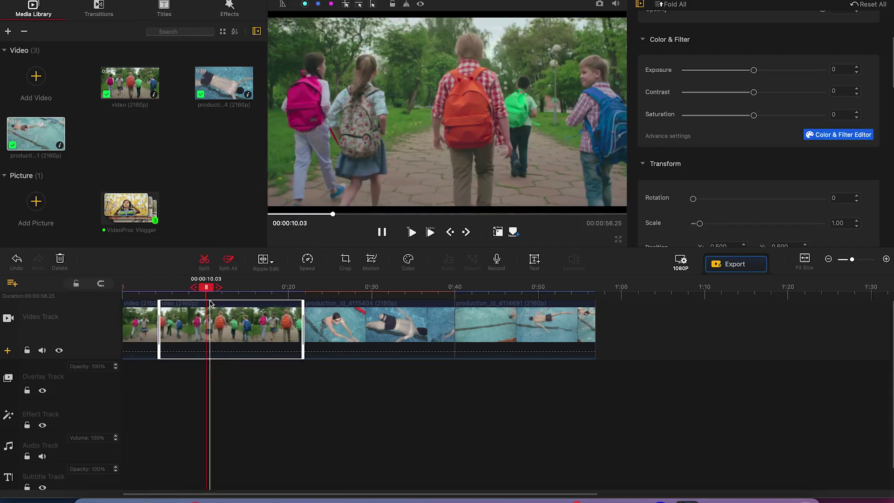
left_click_drag(207, 287, 229, 287)
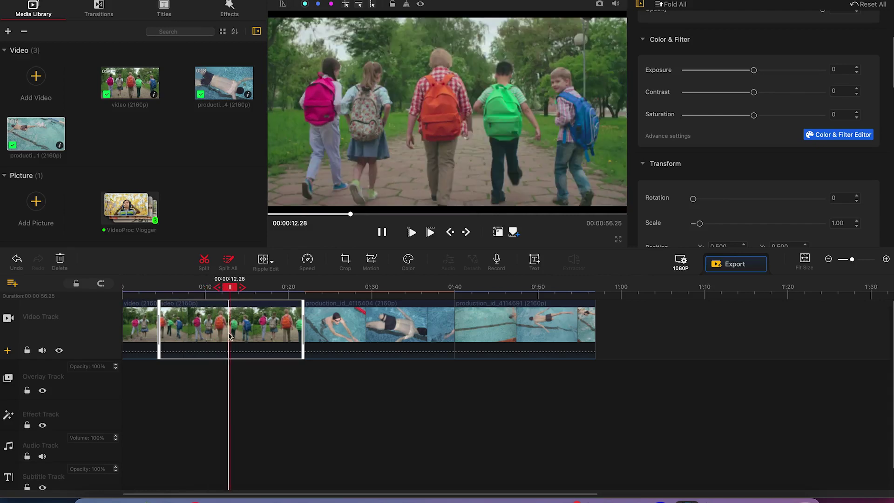
left_click(205, 261)
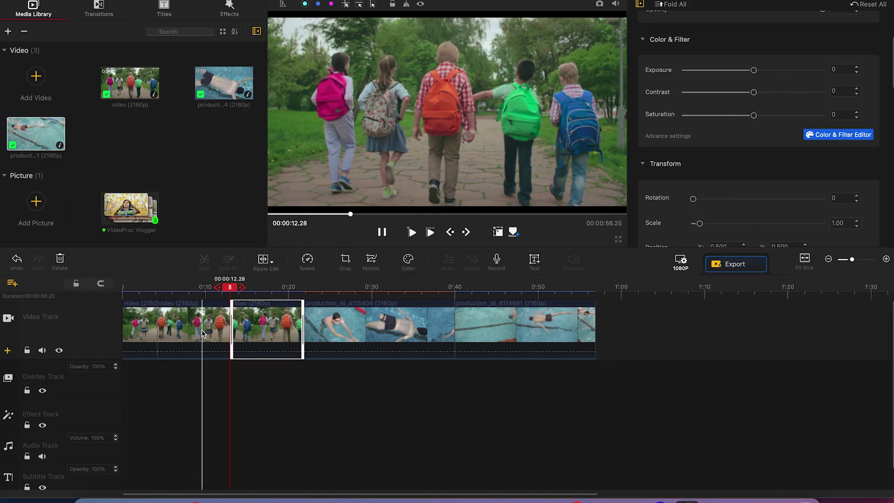
left_click(378, 326)
left_click(522, 347)
left_click(381, 347)
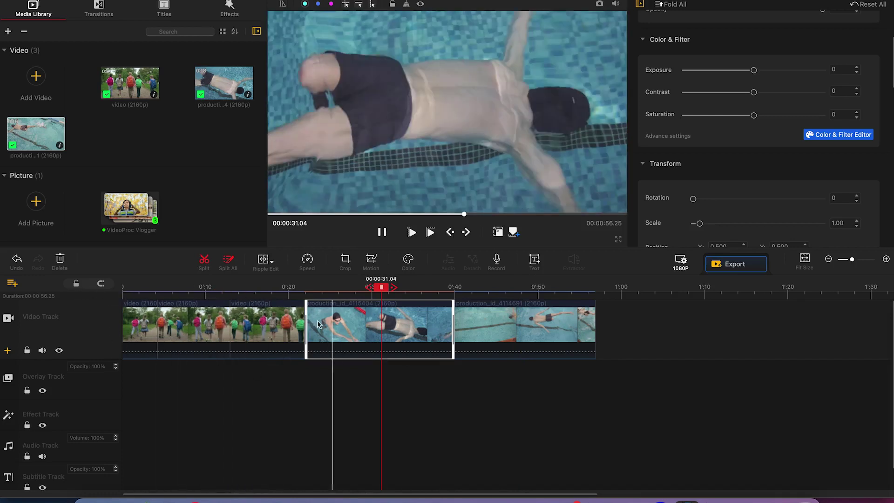
- Trim the last swimming clip, cutting about 4 seconds off its start and setting its end at 00:00:53.01
left_click(528, 328)
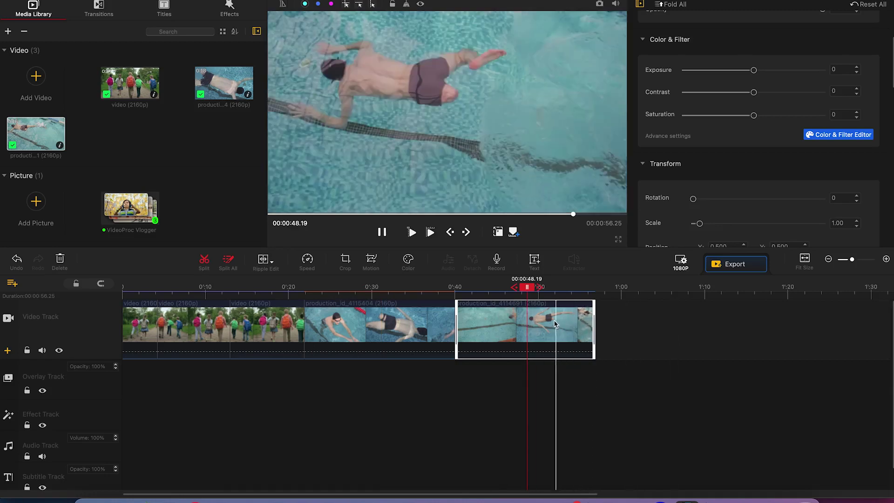
left_click(579, 331)
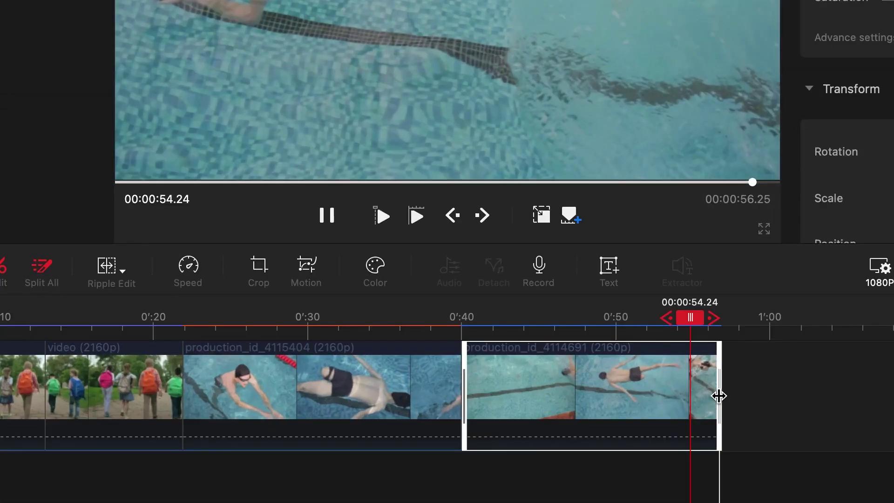
left_click_drag(718, 395, 648, 374)
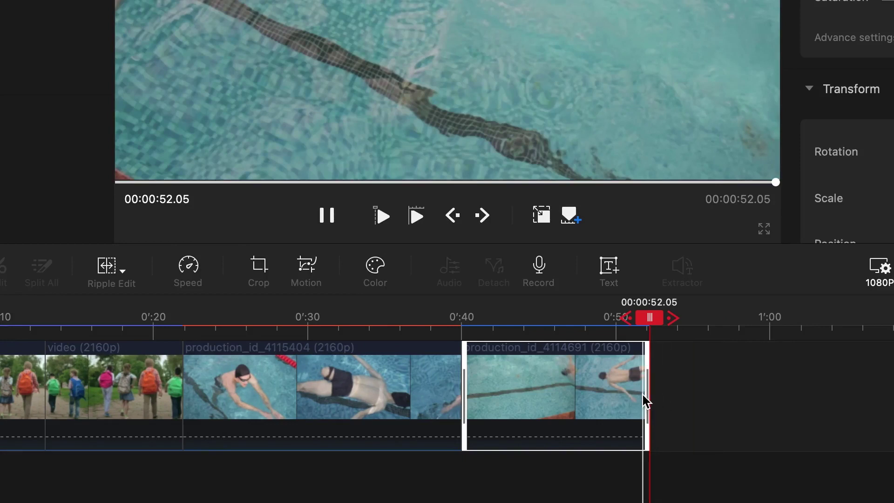
left_click_drag(463, 397, 523, 408)
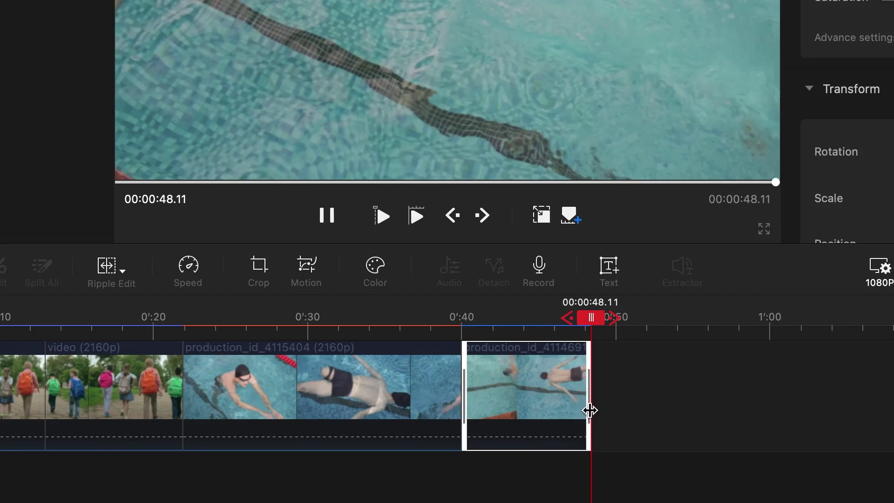
left_click_drag(590, 405, 672, 429)
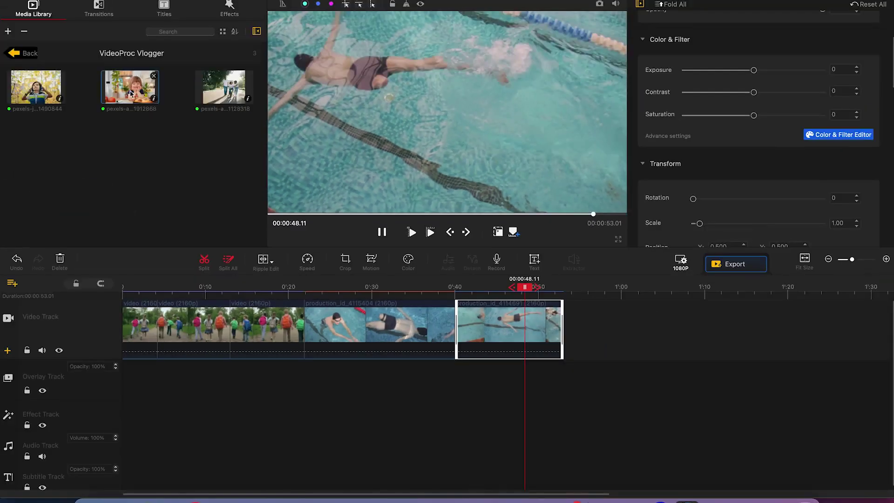
- Place the picture of the boy with headphones on the overlay track from 00:00:09.21, and select the third schoolchildren piece at 00:00:15.04
left_click_drag(35, 96, 310, 379)
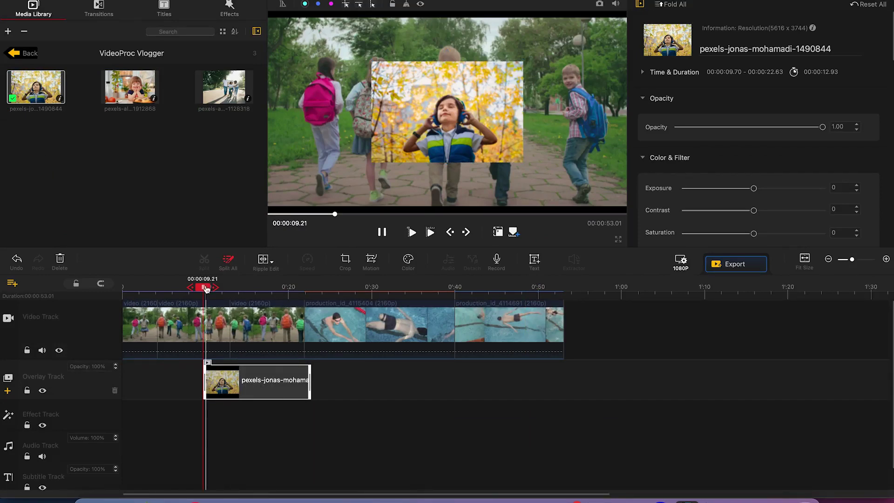
left_click_drag(210, 288, 231, 301)
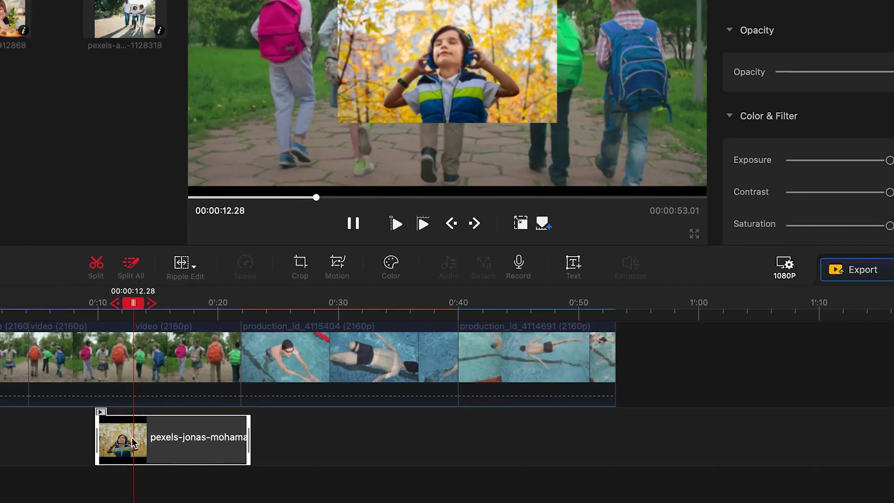
left_click(161, 358)
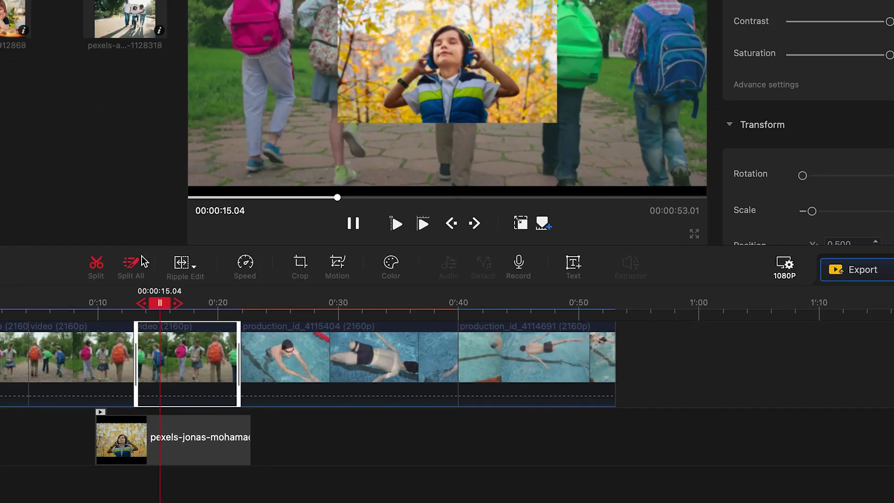
- Split the schoolchildren clip and the overlaid picture together at 00:00:15.04, and select the pieces after the cut in turn
left_click(132, 273)
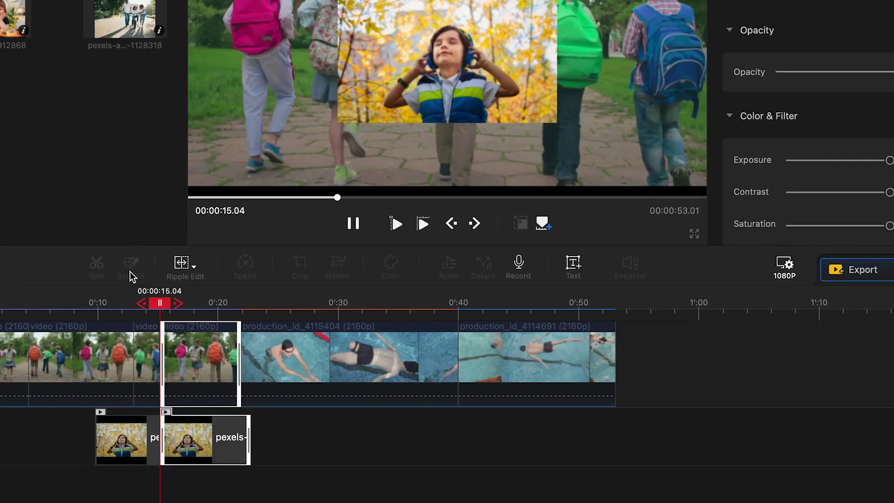
left_click(191, 440)
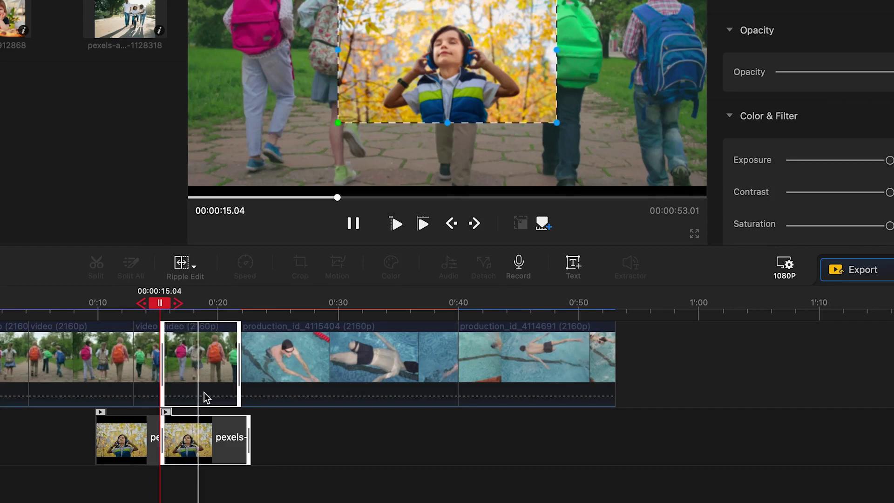
left_click(223, 437)
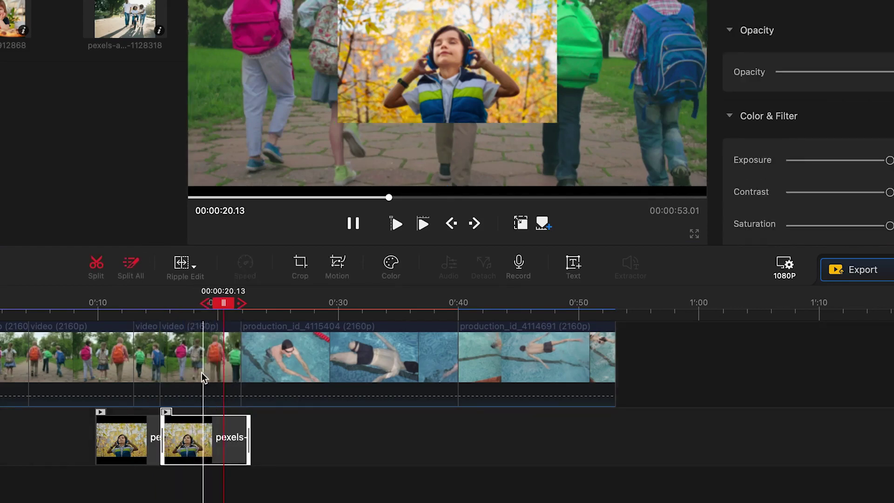
left_click(207, 350)
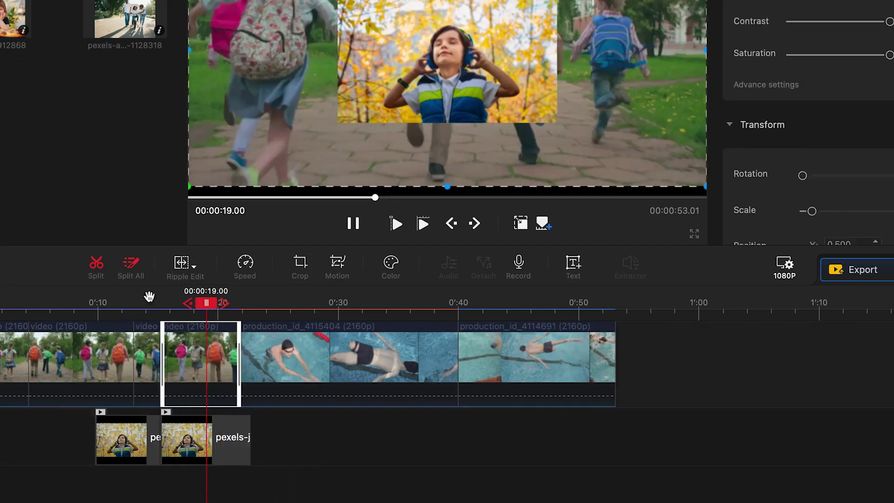
- Look at the Ripple Edit and Time Stretch mode choices, and select the second schoolchildren piece at 00:00:11.18
left_click(195, 264)
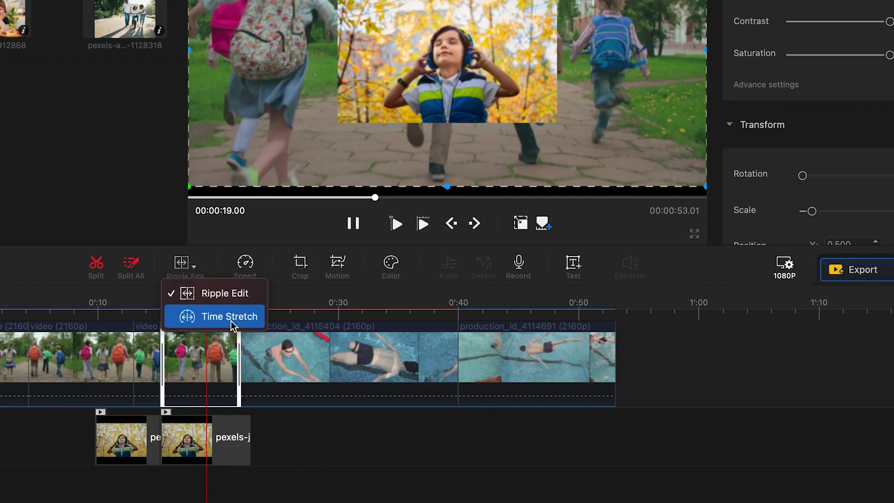
left_click(351, 387)
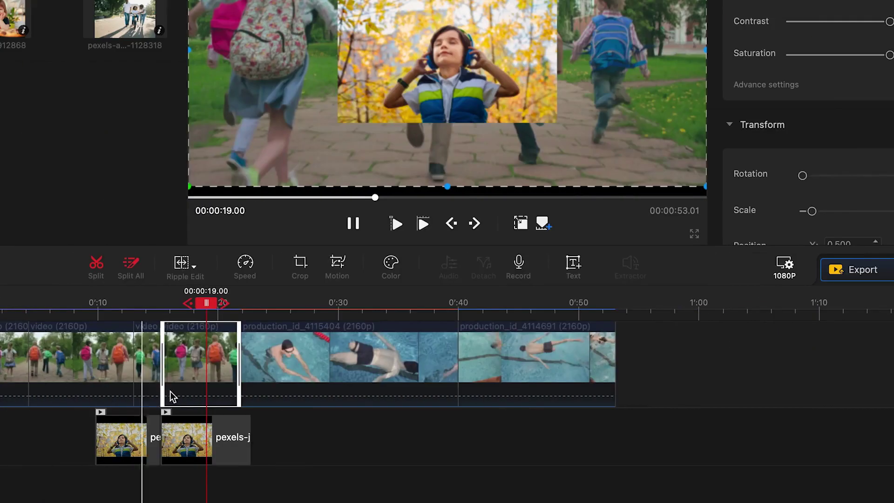
left_click(118, 361)
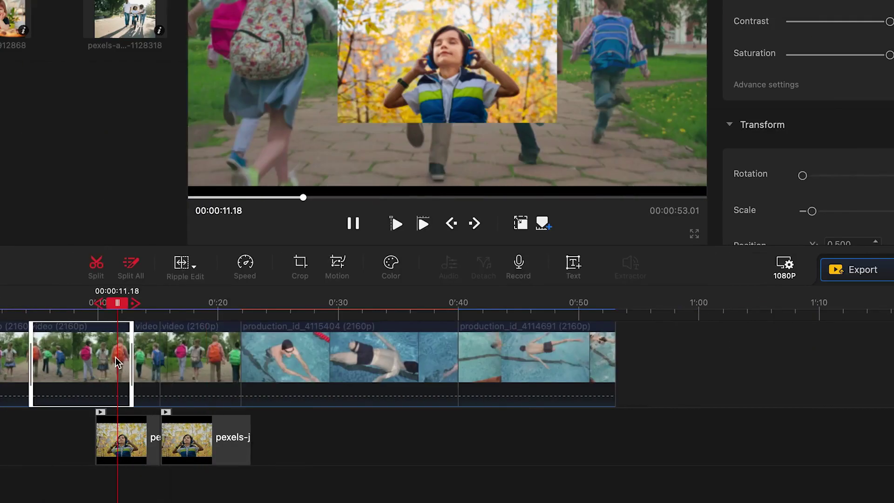
- Undo the overlay placement, the swimming clip trim and the splits until the schoolchildren clip is whole again
key("ctrl+z")
key("ctrl+z")
key("ctrl+z")
key("ctrl+z")
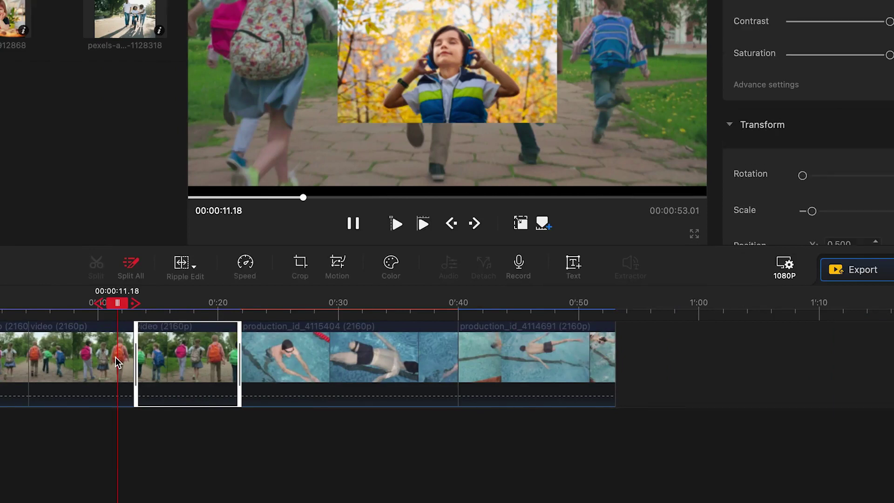
key("ctrl+z")
key("ctrl+z")
- Select the schoolchildren clip at 00:00:06.27, open its speed editor and stop the preview playback
left_click(61, 368)
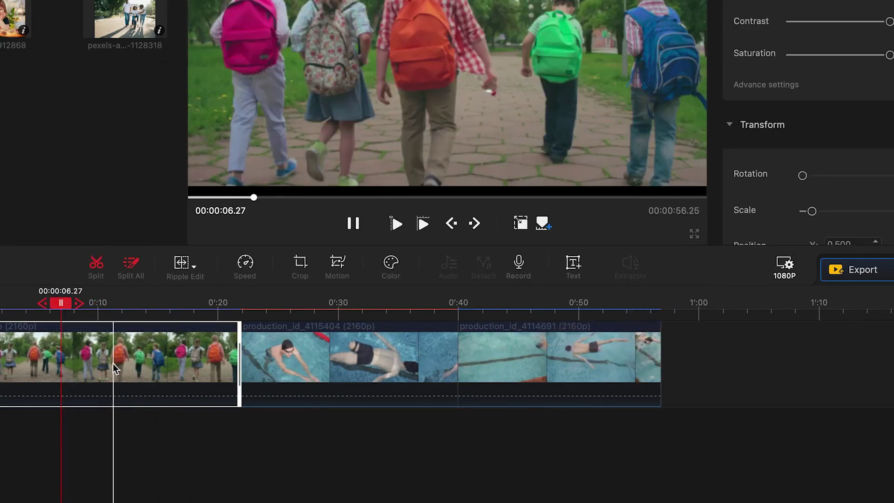
left_click(242, 267)
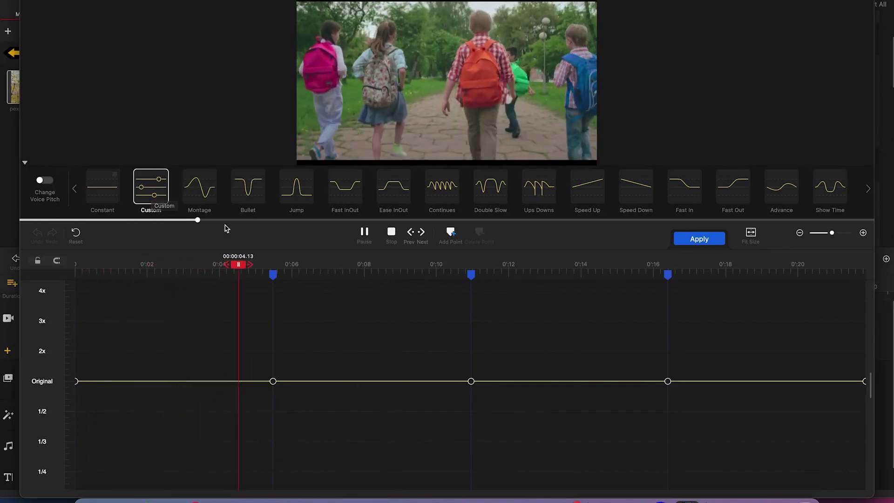
left_click(391, 233)
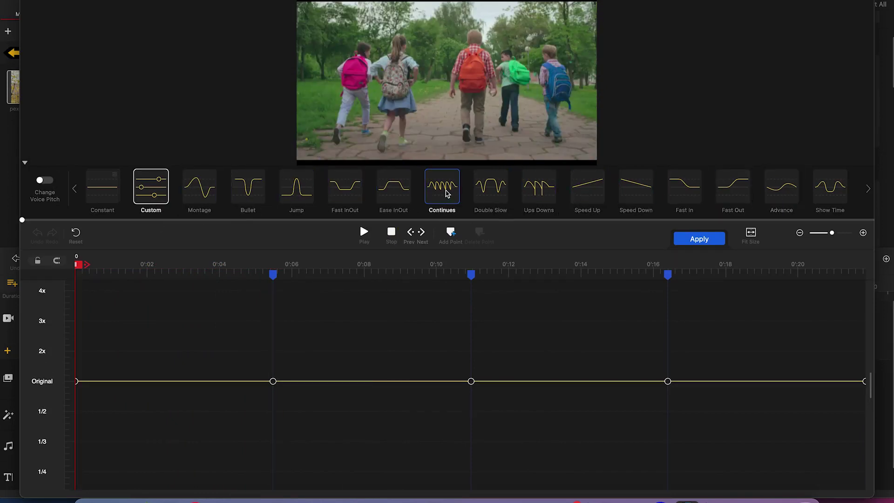
- Try the Continues speed preset on the schoolchildren clip and play the preview
left_click(445, 192)
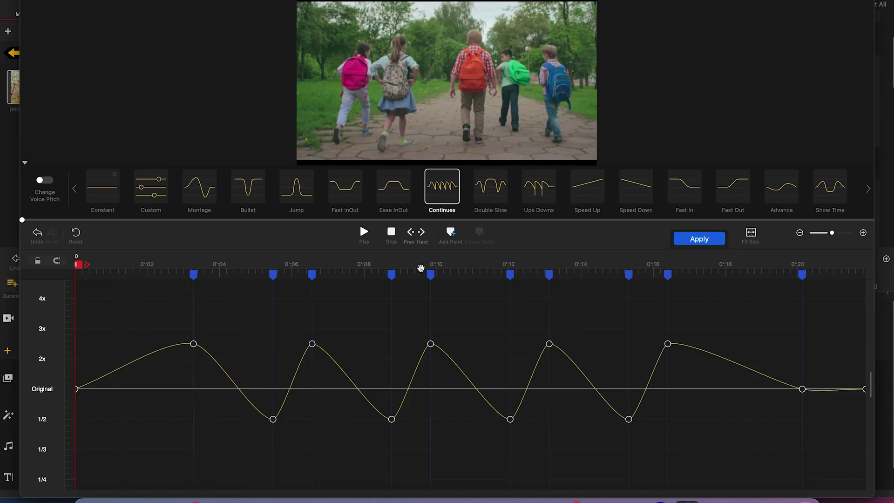
left_click(365, 234)
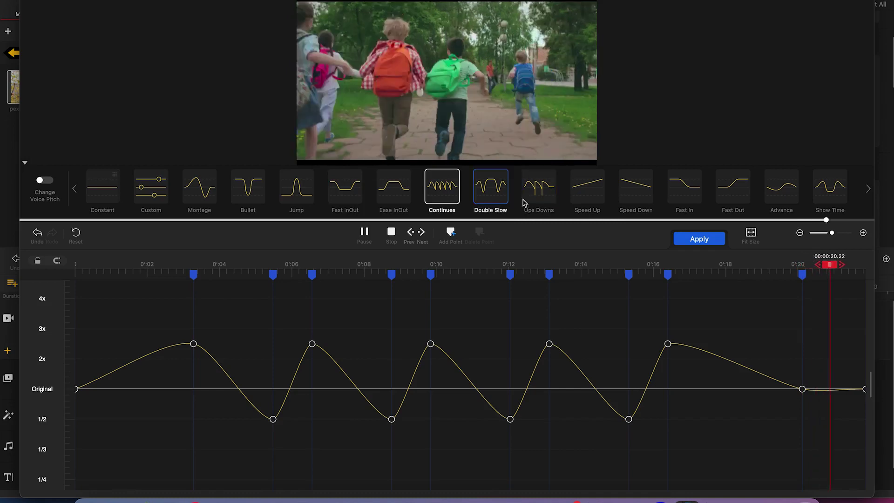
- Choose the Double Slow speed preset and raise the curve point at 00:00:06.03 to just above 4x, adjusting its curve handle
left_click(498, 186)
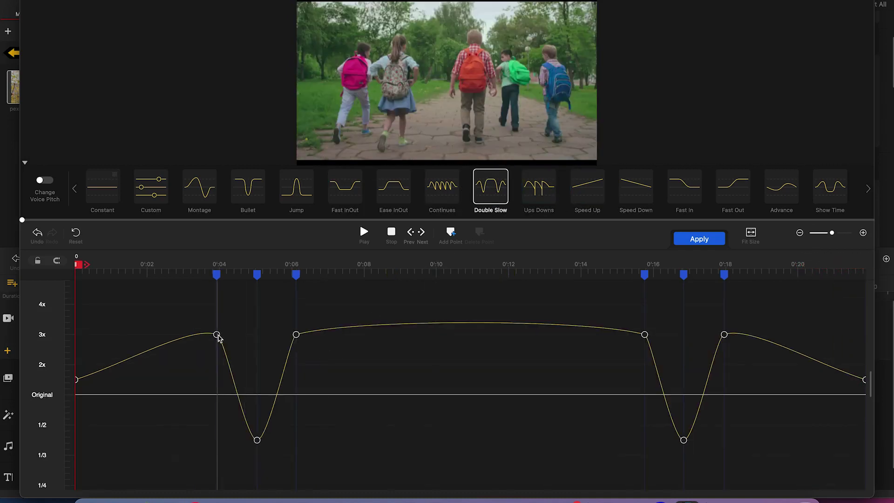
left_click(296, 335)
left_click_drag(297, 335, 297, 298)
mouse_move(354, 282)
left_mouse_down()
mouse_move(364, 290)
mouse_move(359, 281)
left_mouse_up()
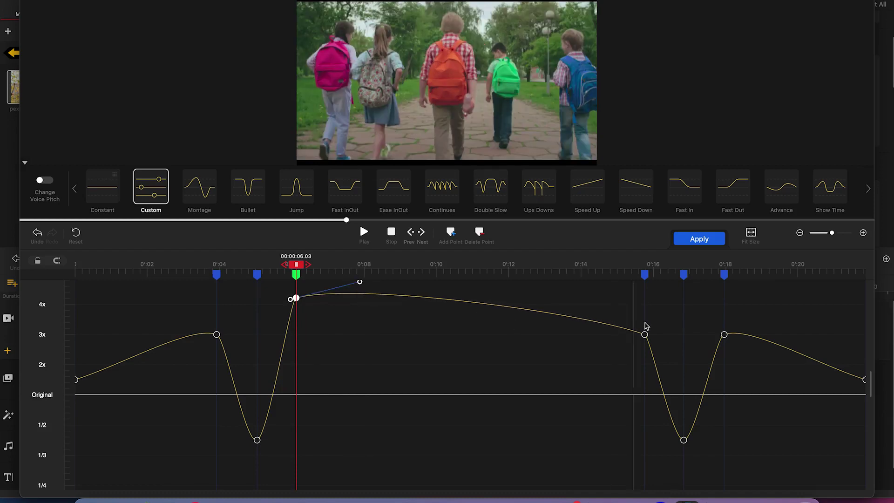
- Raise the speed point at 00:00:15.19 to about 4.3x and flatten the curve with its handle
left_click(644, 334)
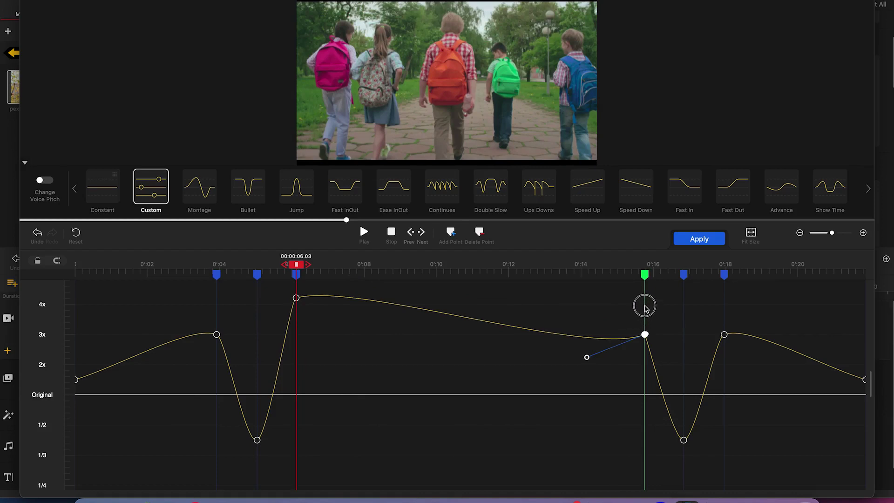
left_click_drag(645, 303, 646, 295)
left_click_drag(646, 333, 640, 297)
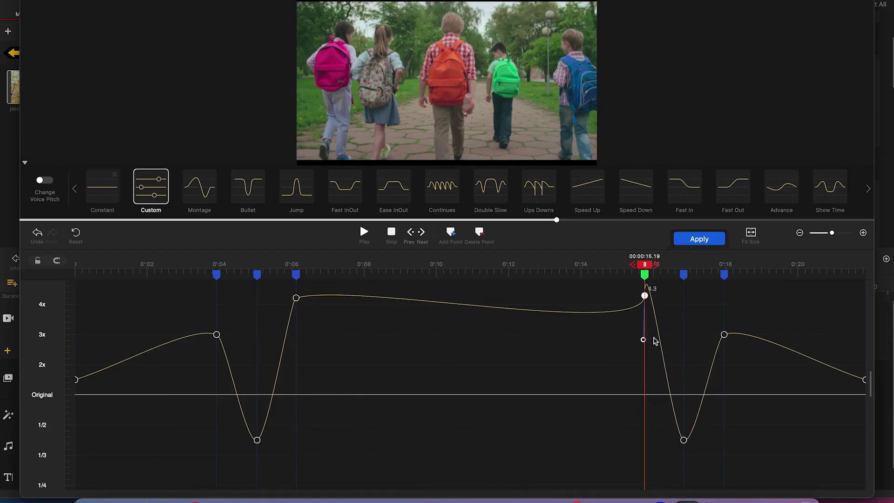
left_click_drag(643, 341, 605, 302)
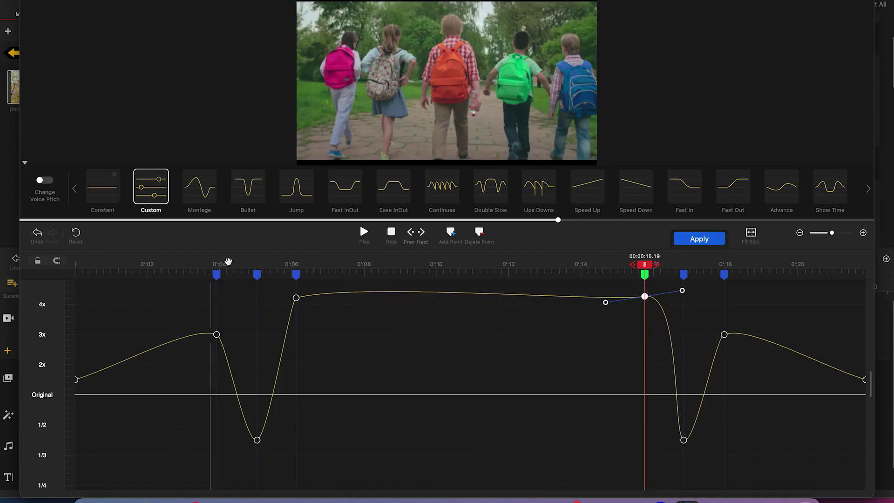
- Move the first speed point to 00:00:02.20, lower it to between 1/2 and 1/3 speed, and preview the clip from its beginning
mouse_move(217, 278)
left_mouse_down()
mouse_move(90, 274)
mouse_move(176, 267)
mouse_move(178, 281)
left_mouse_up()
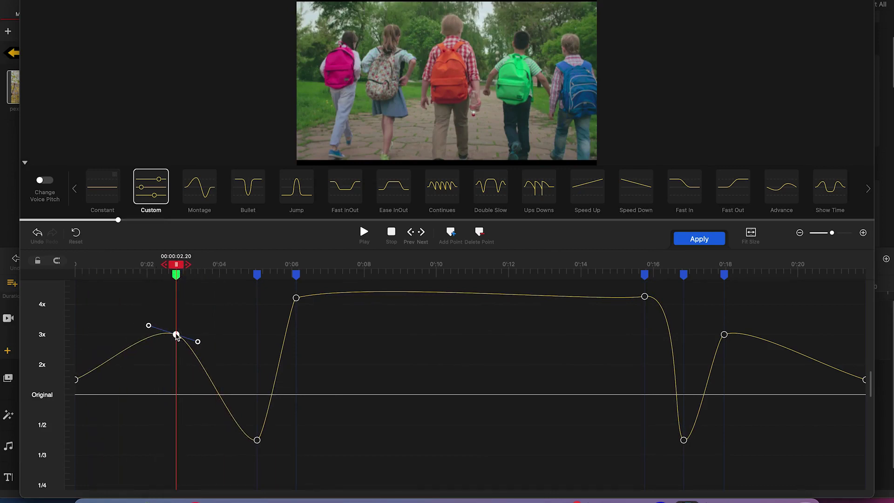
left_click_drag(177, 345, 211, 396)
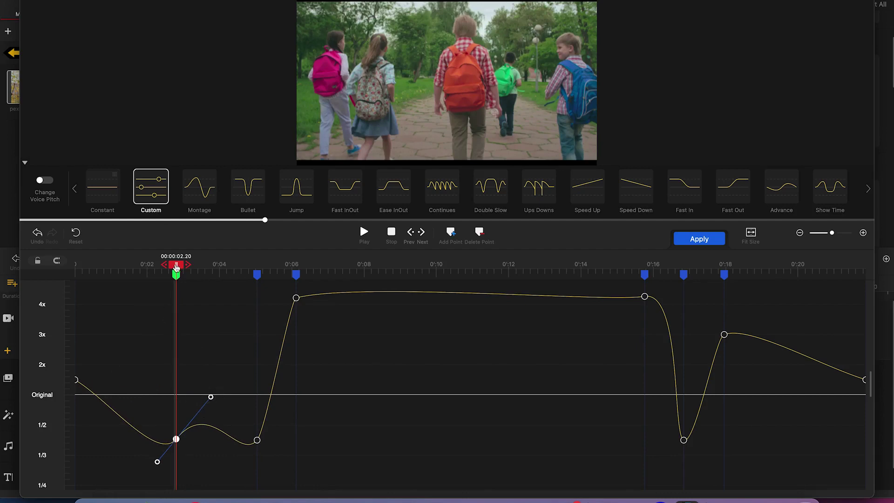
left_click_drag(174, 269, 78, 256)
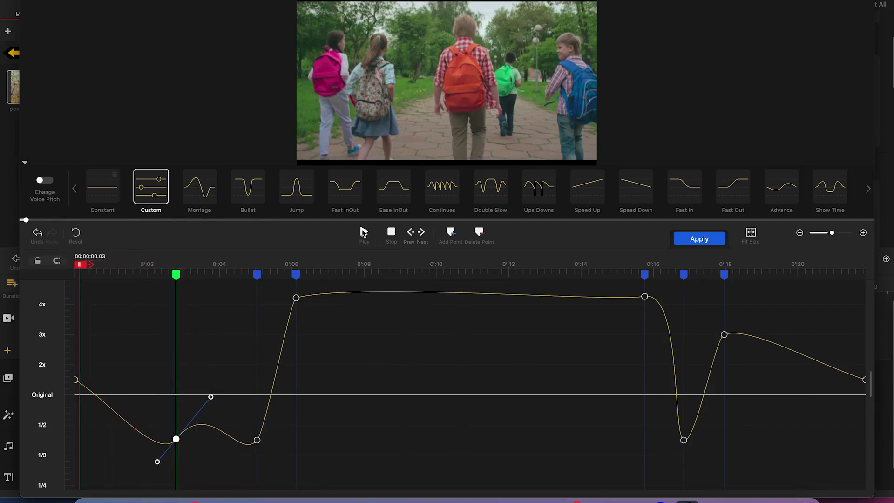
left_click(364, 232)
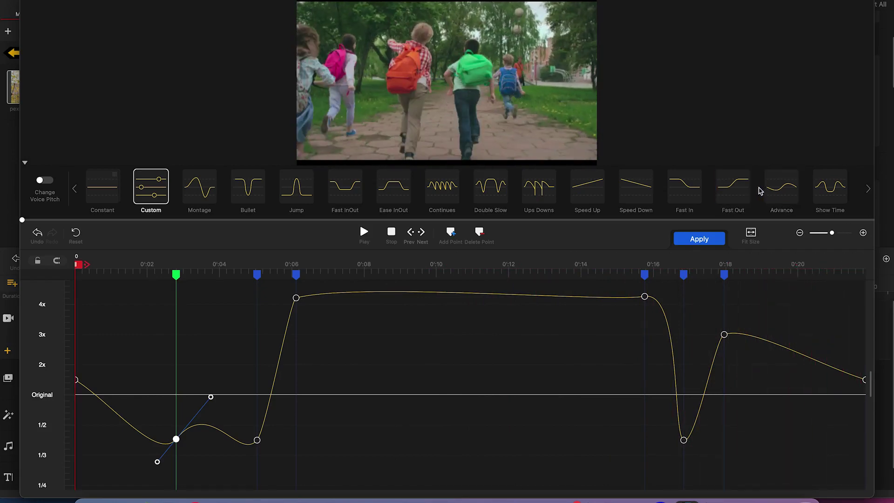
- Try the Fast Out speed preset, play the preview from 00:00:07.17 and stop it
left_click(734, 191)
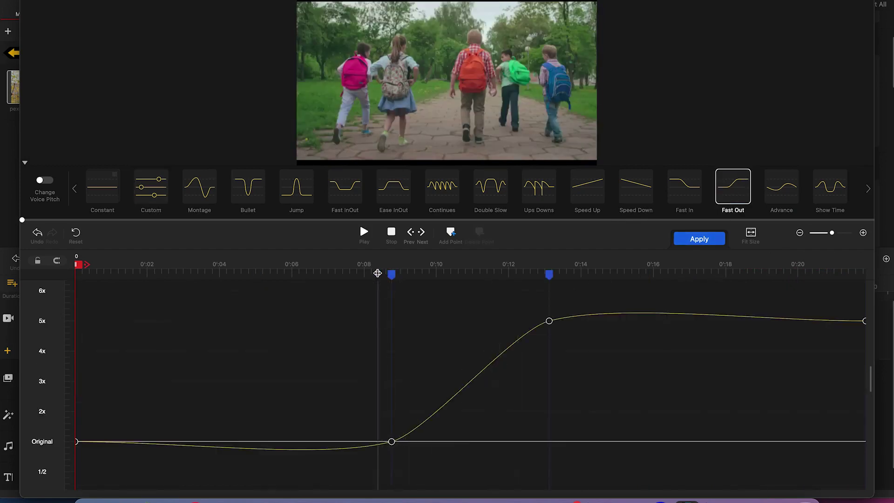
left_click(377, 273)
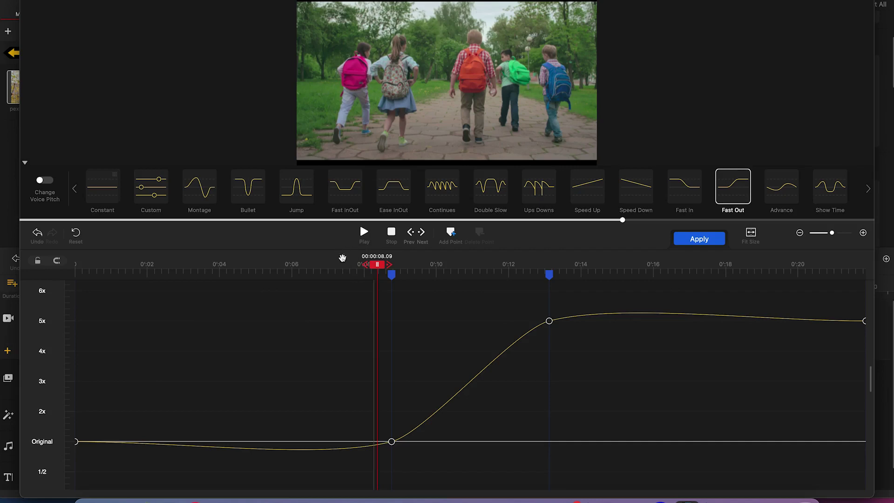
left_click_drag(377, 264, 355, 257)
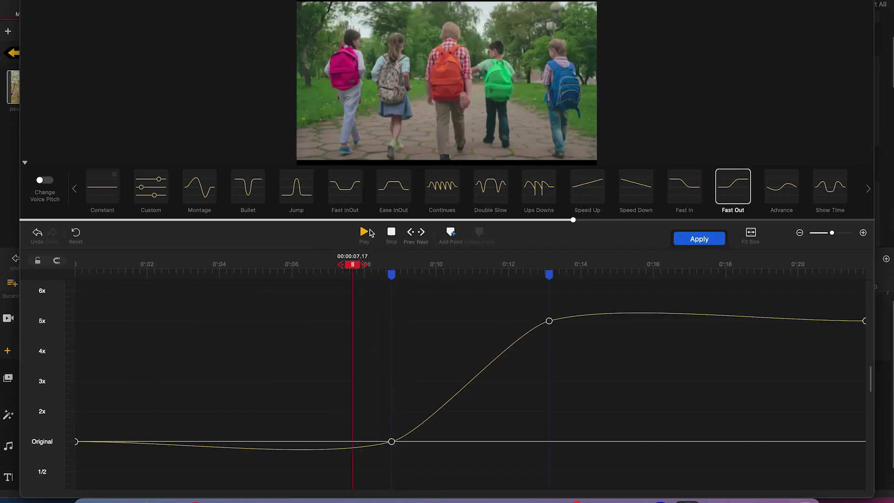
left_click(369, 234)
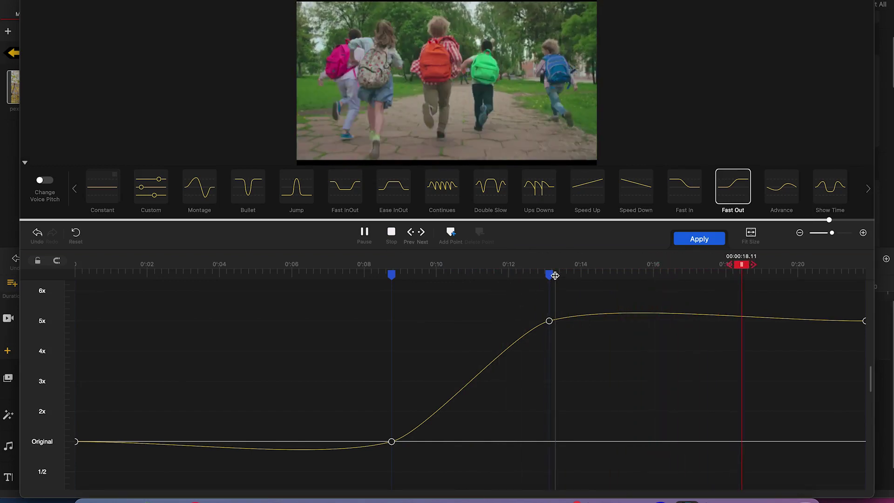
left_click(391, 231)
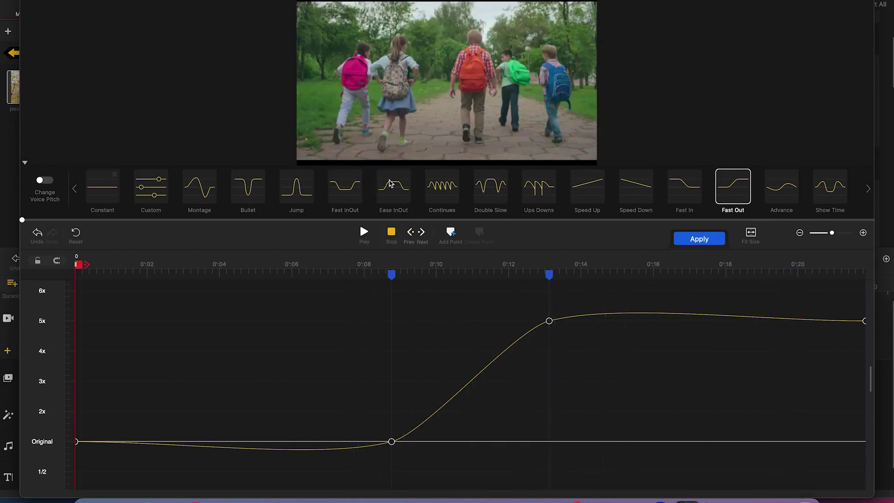
- Give the schoolchildren clip the Ups Downs speed preset, preview it and apply the speed change
left_click(451, 190)
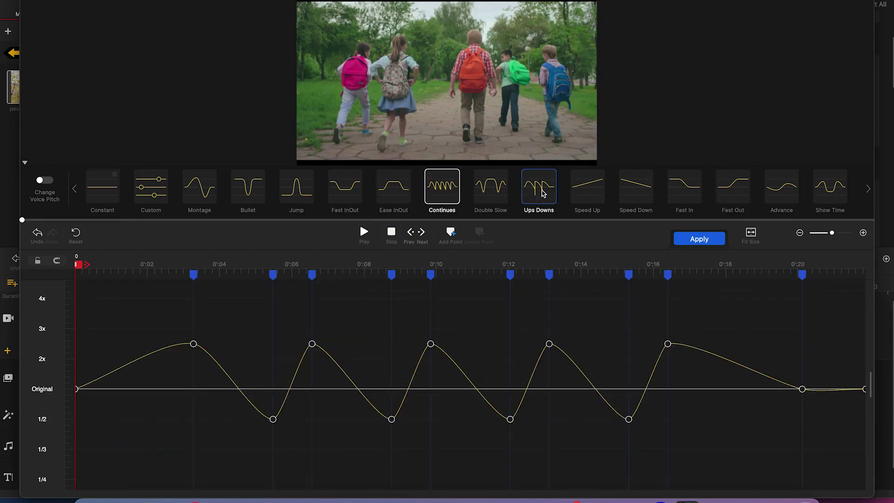
left_click(541, 192)
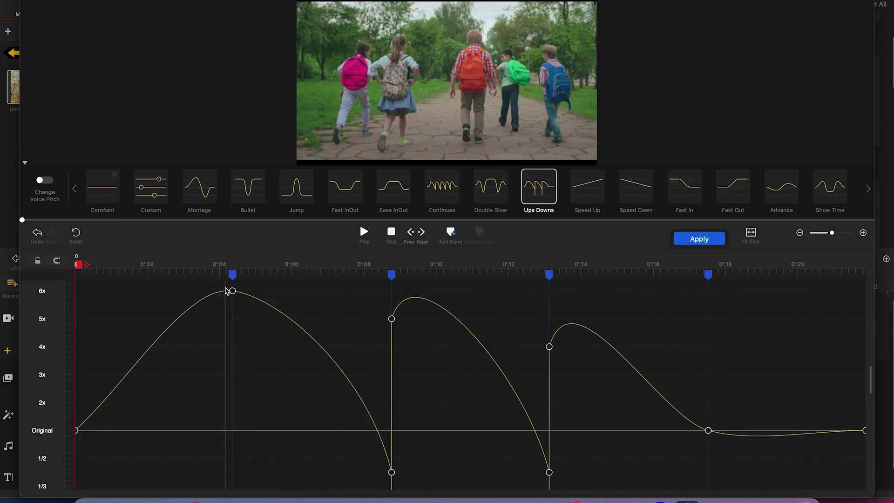
mouse_move(231, 273)
left_mouse_down()
mouse_move(192, 256)
mouse_move(228, 283)
left_mouse_up()
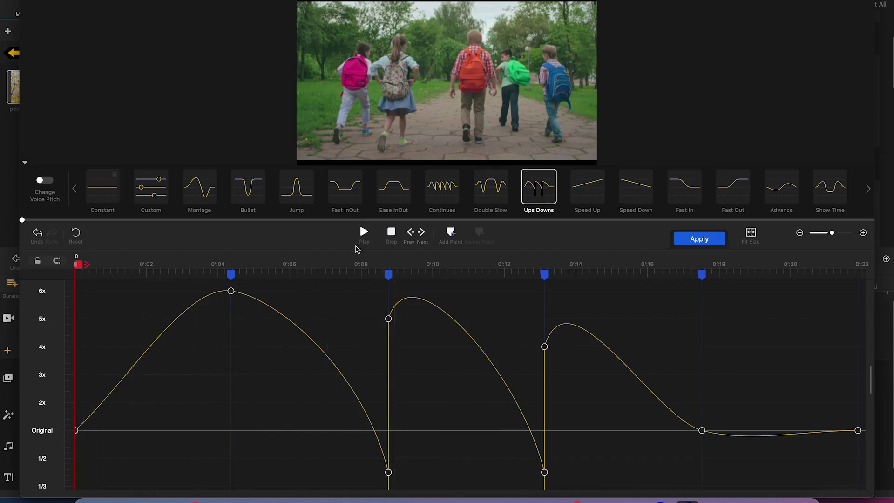
left_click(365, 233)
left_click(695, 239)
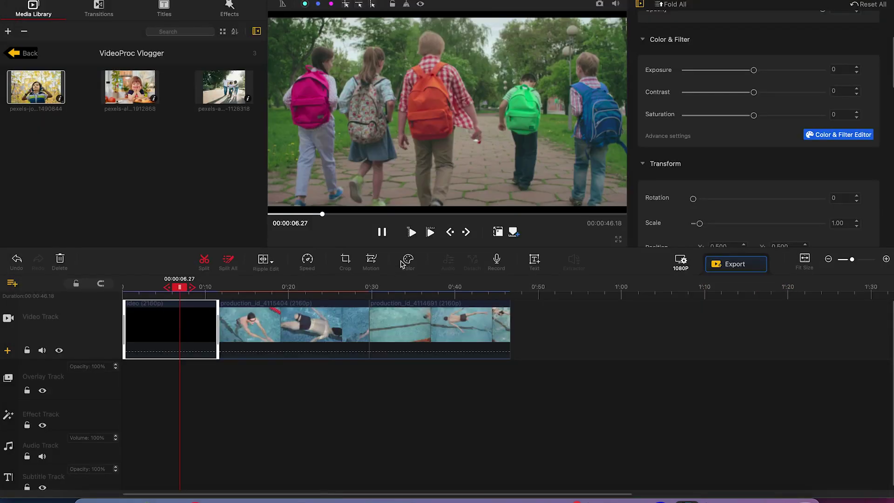
- Open the last swimming clip for cropping and stop its preview playback
left_click_drag(180, 289, 180, 289)
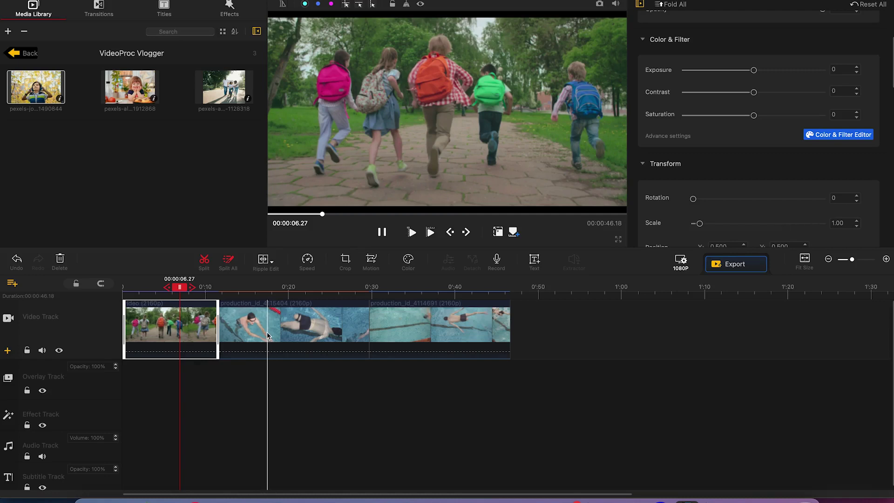
left_click(462, 325)
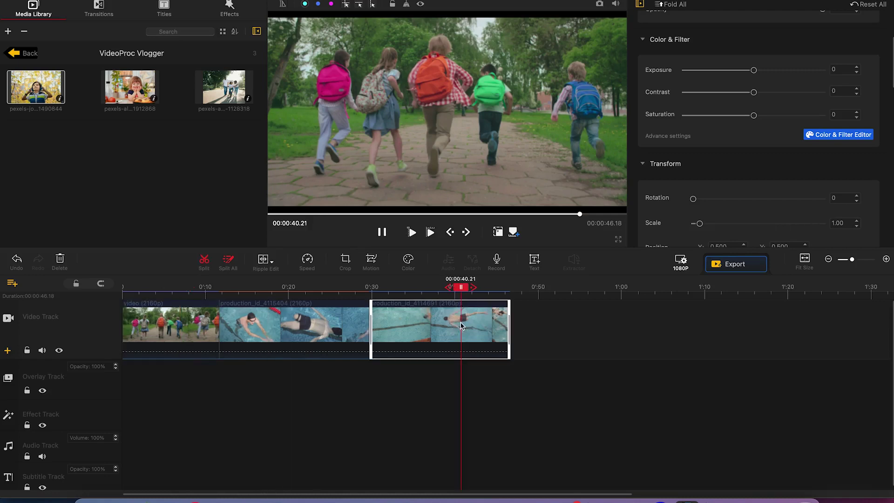
left_click(345, 260)
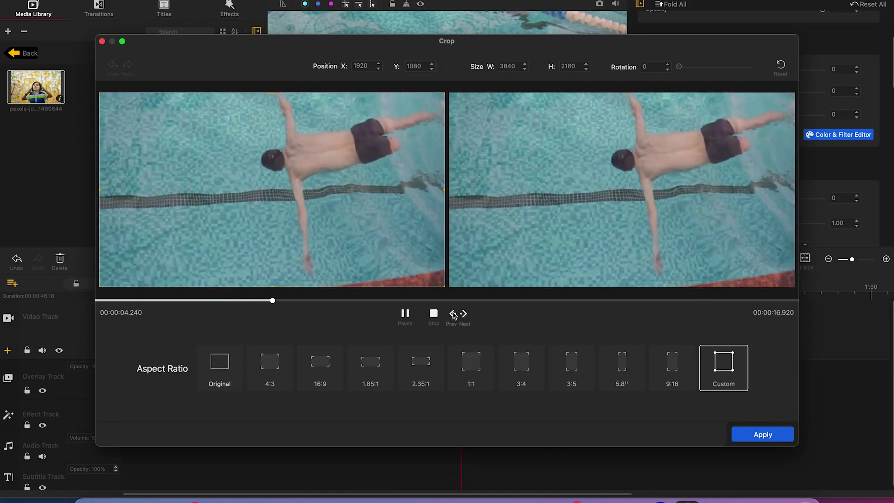
left_click(432, 319)
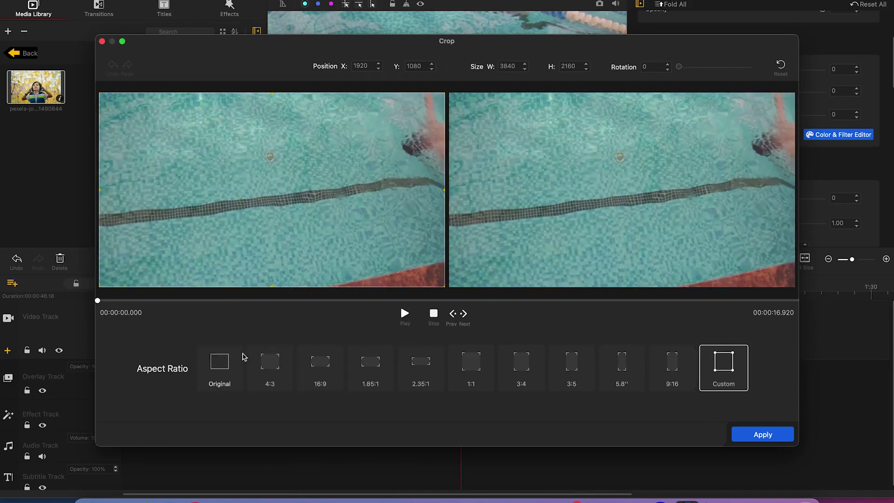
- Try the 1.85:1, 1:1, 3:4, 3:5 and 5.8'' crop aspect ratios, and set the ratio back to Original
left_click(225, 364)
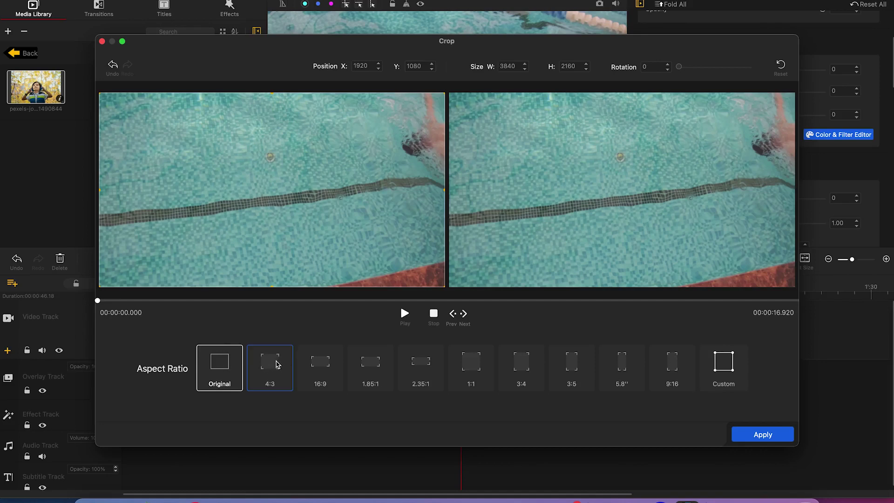
left_click(365, 368)
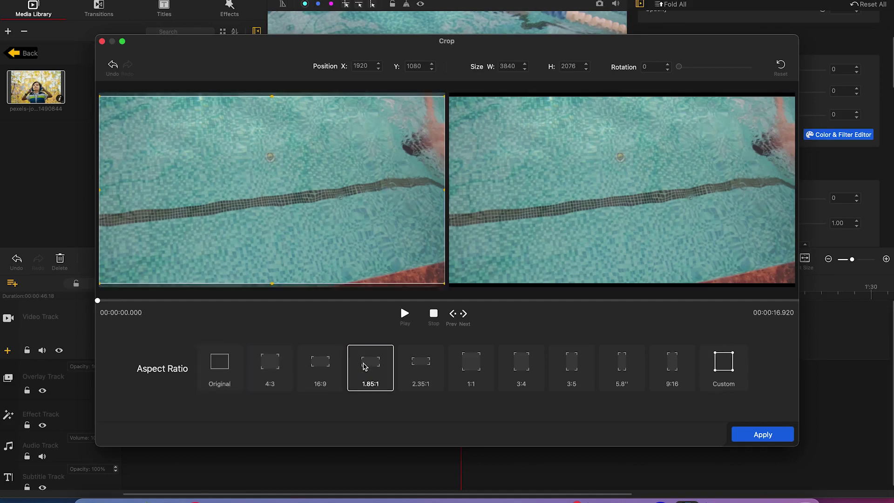
left_click(464, 364)
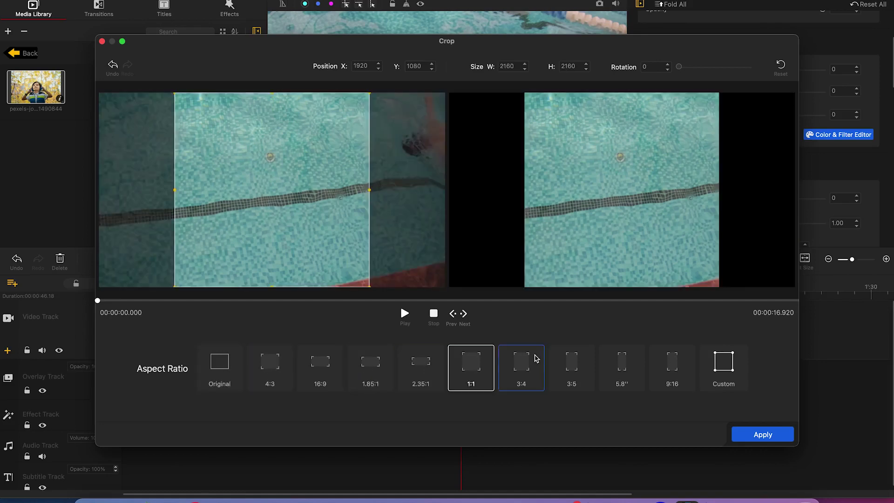
left_click(523, 360)
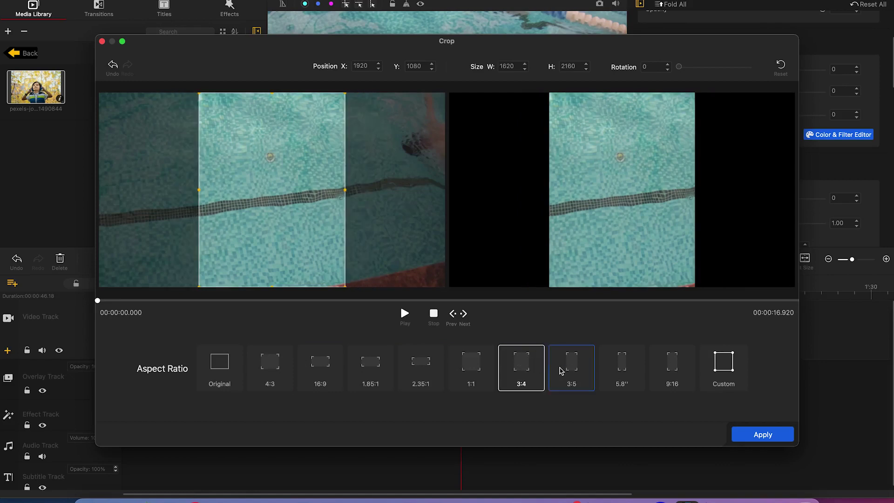
left_click(561, 369)
left_click(622, 367)
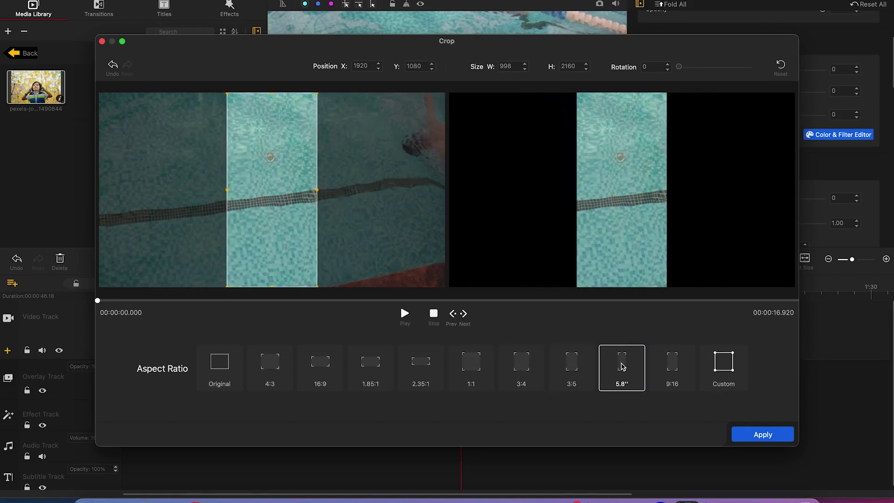
left_click(229, 373)
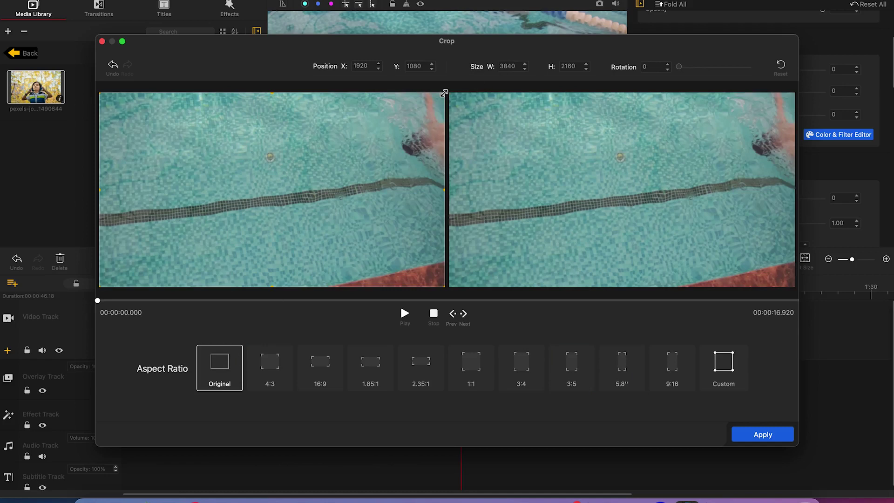
- Shrink the crop frame to about 1754 × 987 and position it at X 2231, Y 1154
left_click_drag(443, 93, 319, 163)
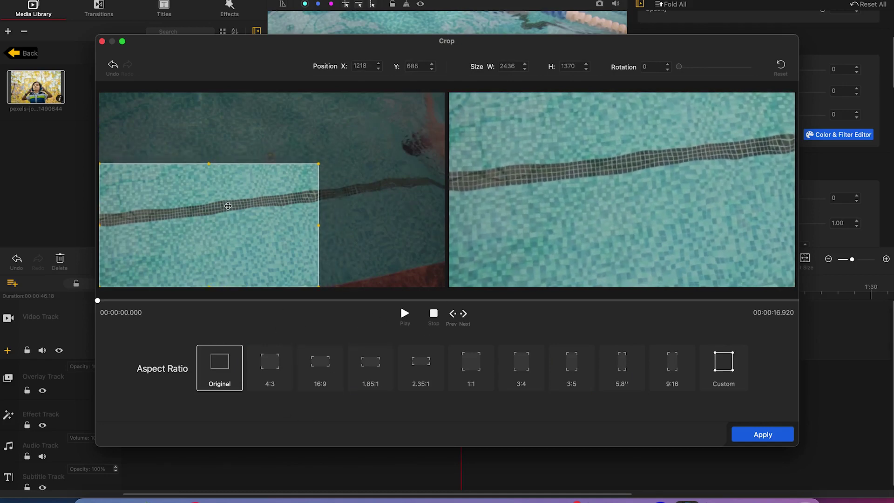
left_click_drag(259, 183, 312, 153)
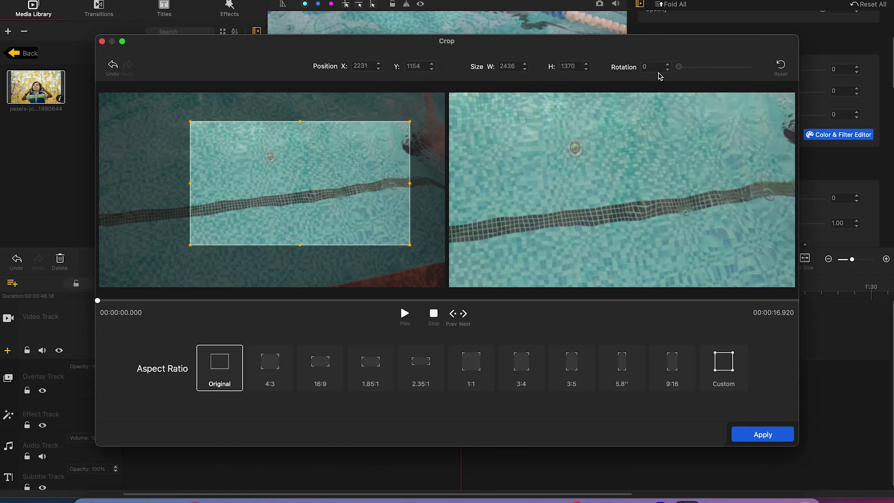
mouse_move(667, 66)
left_mouse_down()
mouse_move(698, 70)
mouse_move(674, 64)
left_mouse_up()
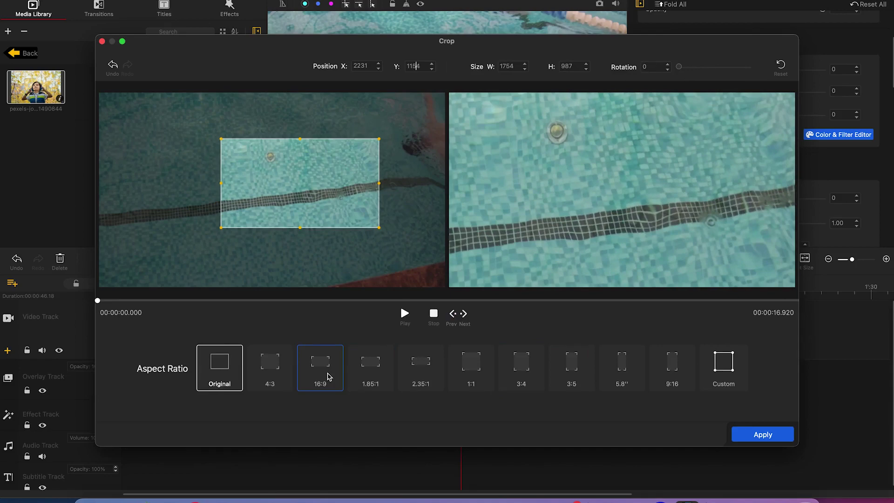
- Preview the cropped clip from about 00:00:06.119 and stop playback
left_click_drag(301, 301, 350, 320)
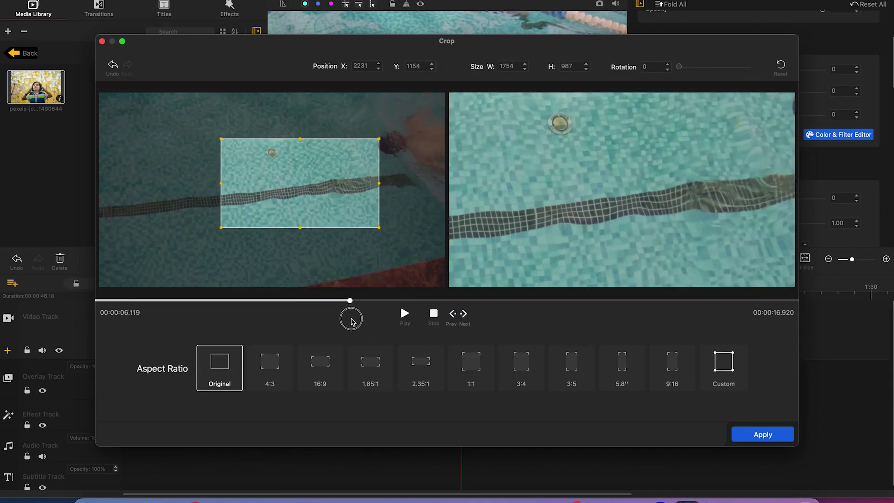
left_click(404, 313)
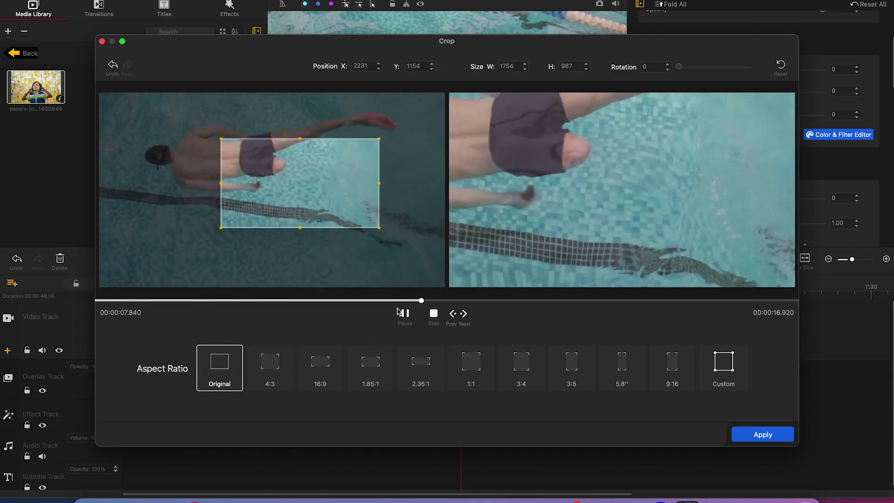
left_click(433, 314)
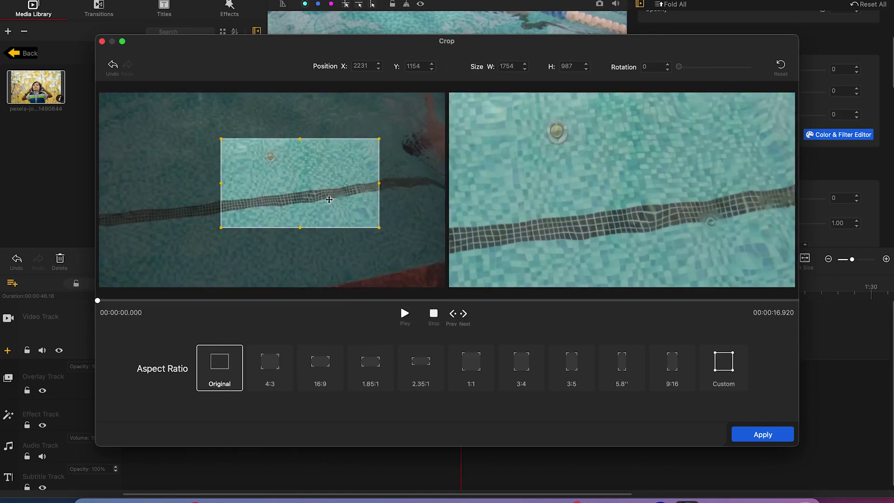
- Enlarge the crop frame to about 2806 × 1578 and move it to about X 2243, Y 1277
left_click_drag(380, 229, 442, 263)
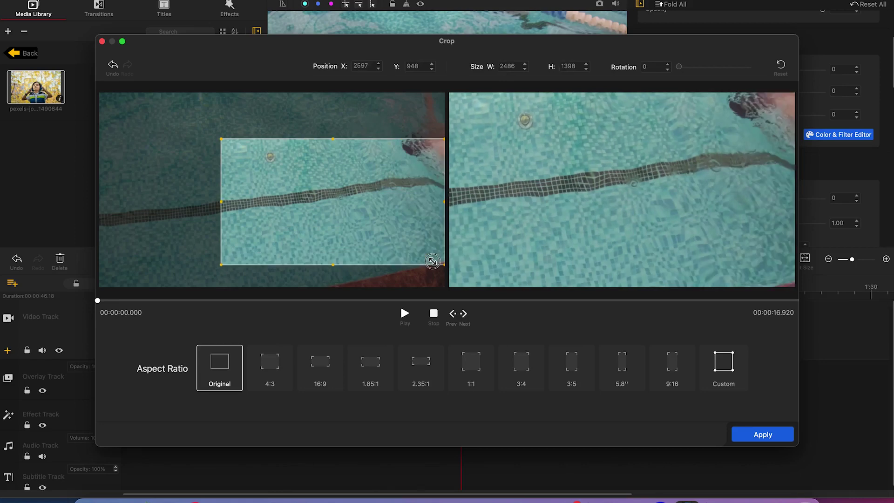
left_click_drag(306, 189, 269, 159)
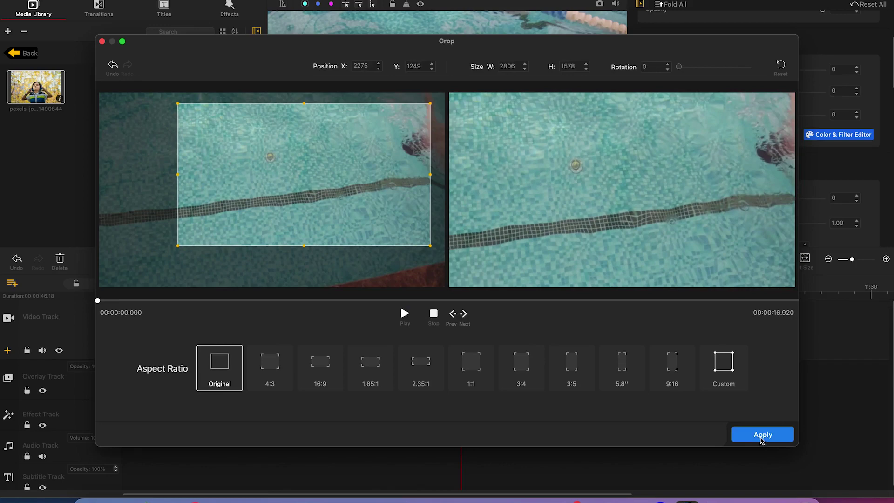
left_click_drag(362, 206, 359, 204)
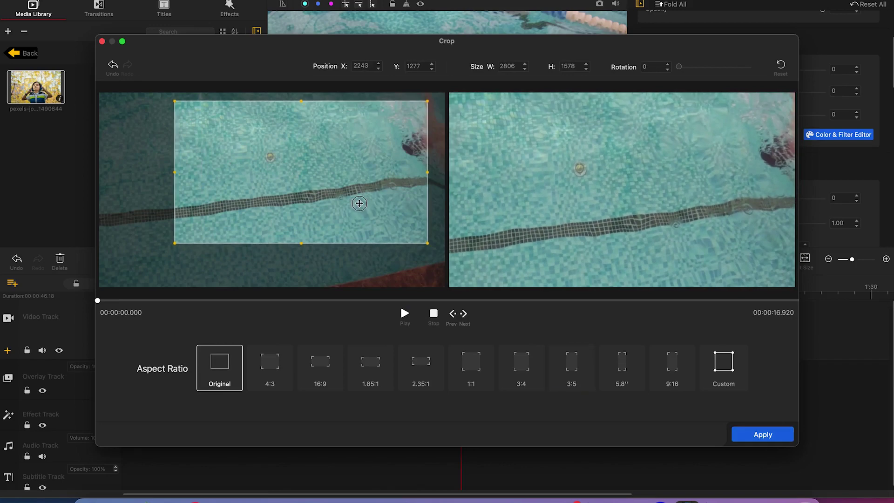
- Shift the crop frame to about X 2325, Y 1371 around the swimmer during playback, pause and apply the crop
left_click(405, 313)
left_click_drag(267, 155, 275, 146)
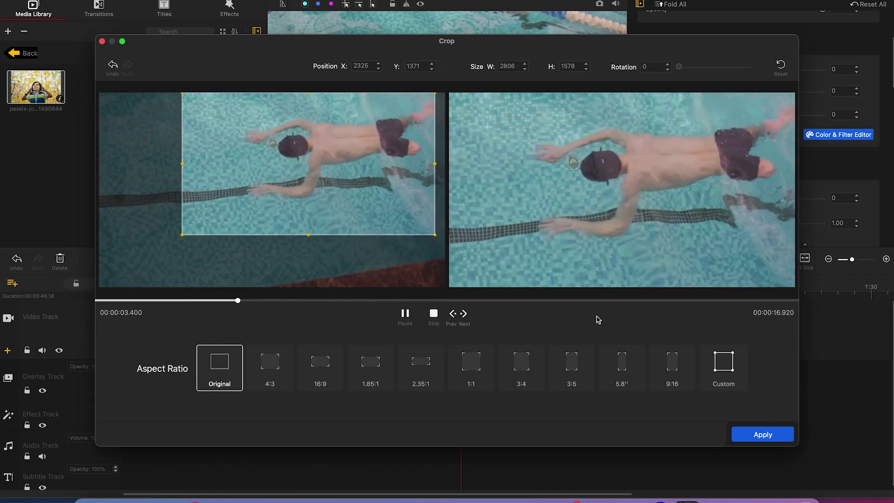
left_click(405, 314)
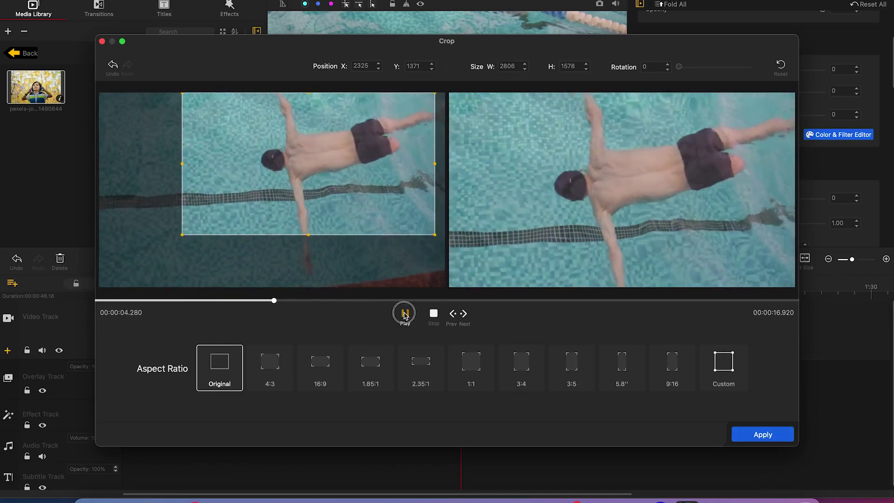
left_click(791, 434)
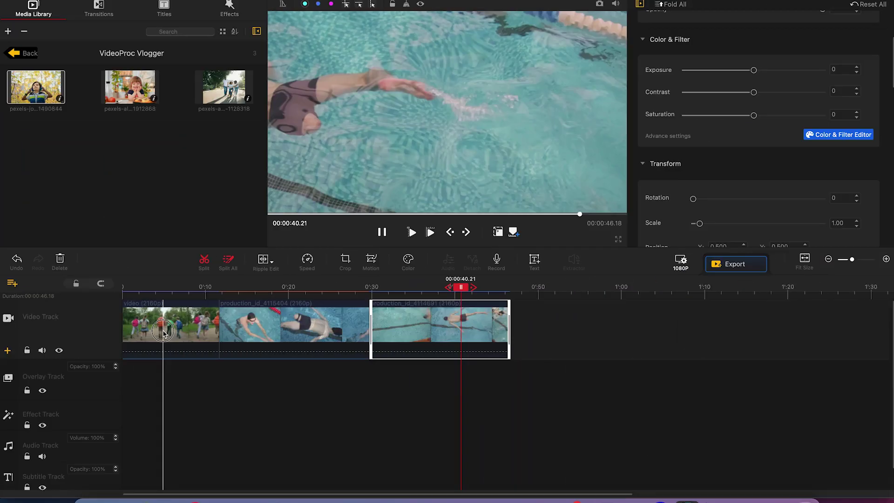
left_click(163, 333)
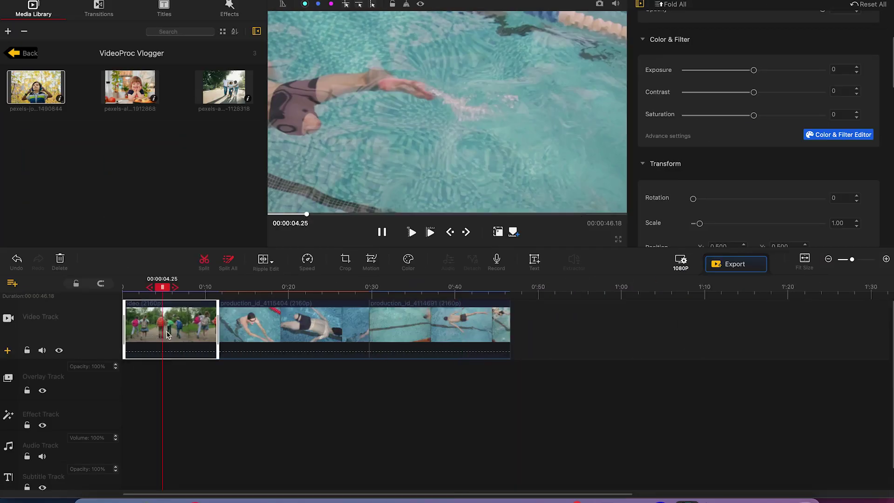
left_click(272, 328)
left_click(315, 328)
left_click(419, 329)
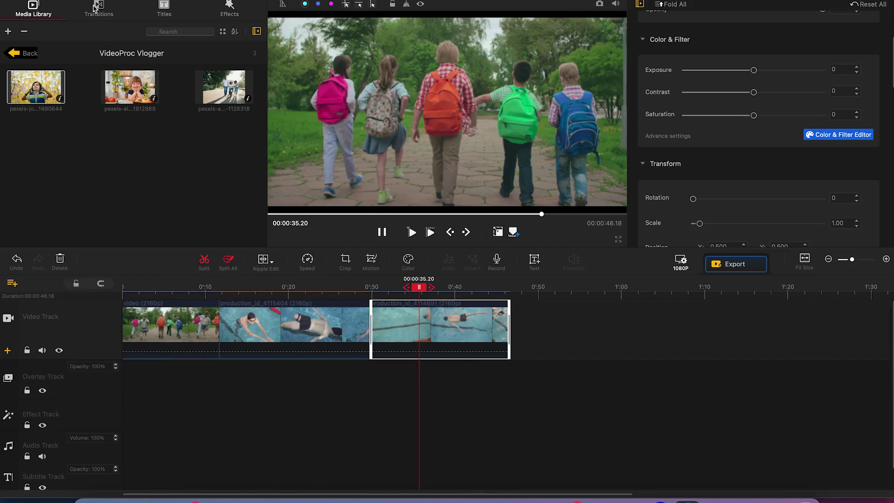
- Browse the transitions library and preview the Wipe Left and Clock Wipe R transitions
left_click(95, 8)
scroll(126, 173, "down", 5)
left_click(125, 181)
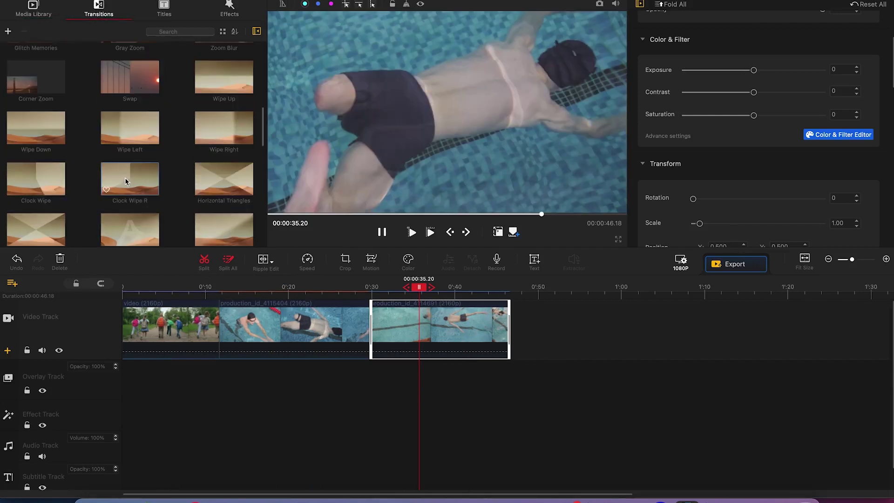
left_click(114, 135)
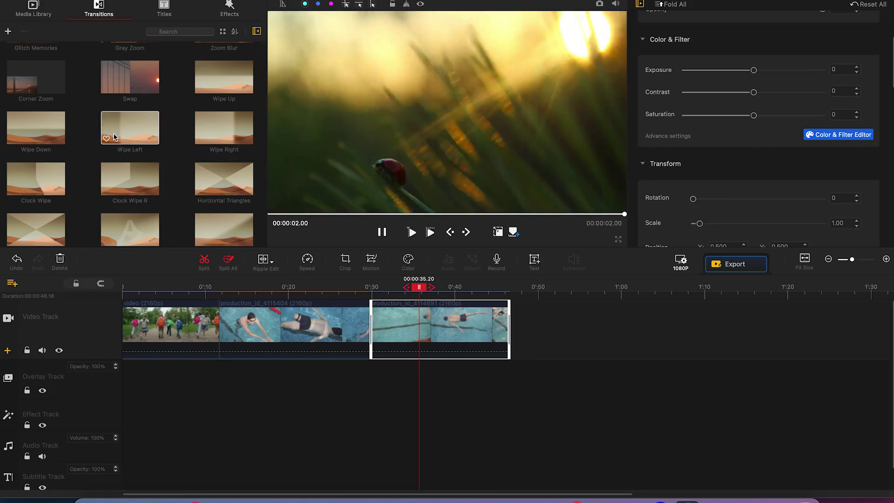
left_click(124, 194)
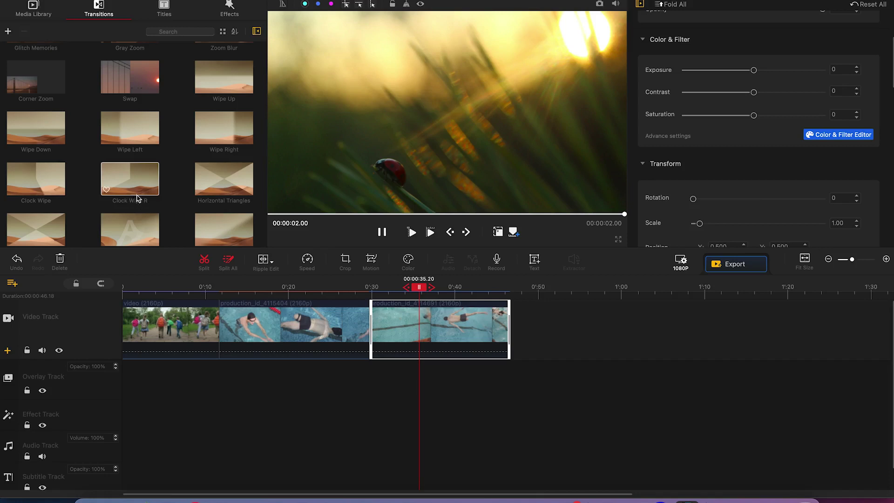
- Add the Clock Wipe R transition between the two swimming clips, lengthen it to about 00:00:04.02 and preview it
left_click_drag(126, 180, 369, 327)
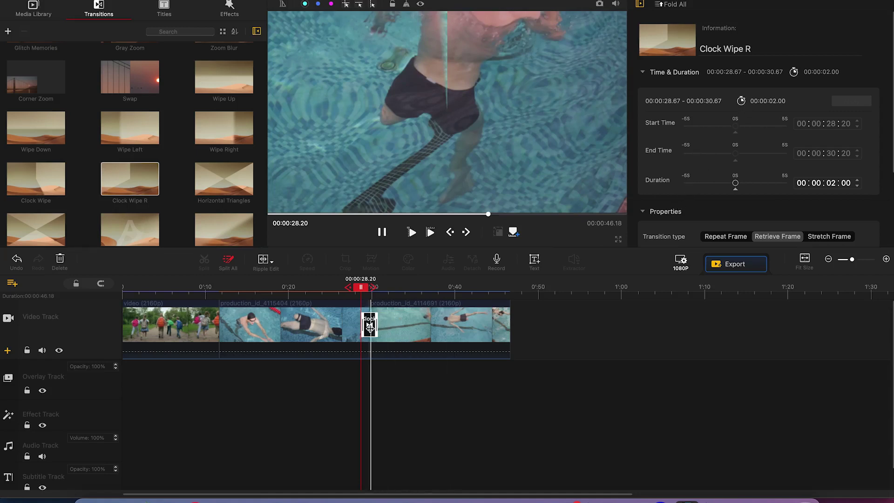
left_click_drag(376, 327, 393, 330)
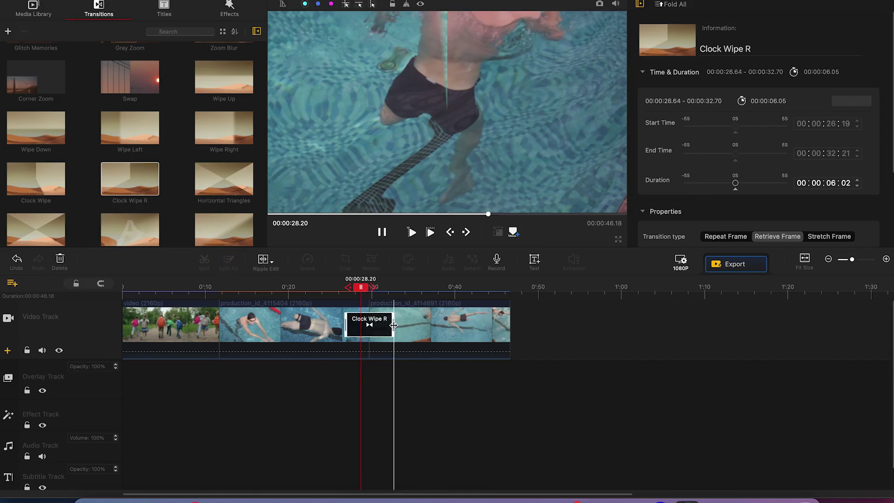
left_click_drag(387, 326, 386, 326)
left_click(344, 283)
left_click_drag(344, 283, 345, 283)
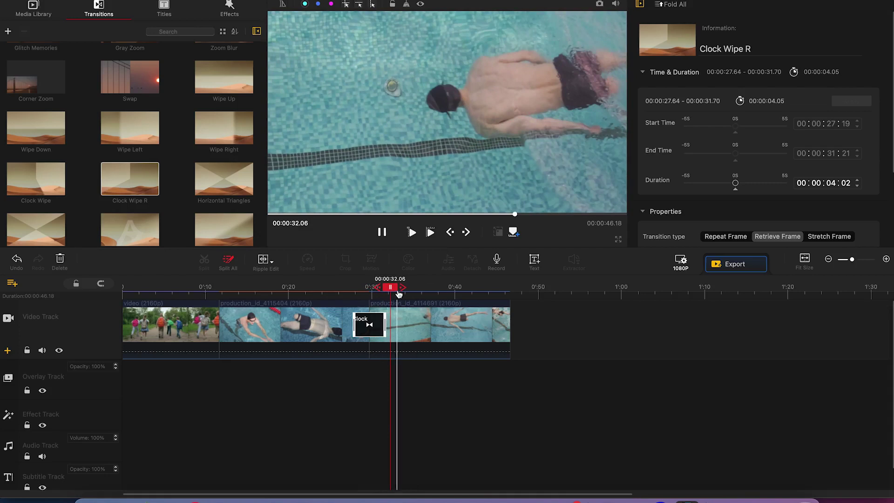
- Add the Oval 1 transition between the schoolchildren clip and the first swimming clip, and preview it
scroll(230, 194, "down", 1)
scroll(171, 207, "down", 8)
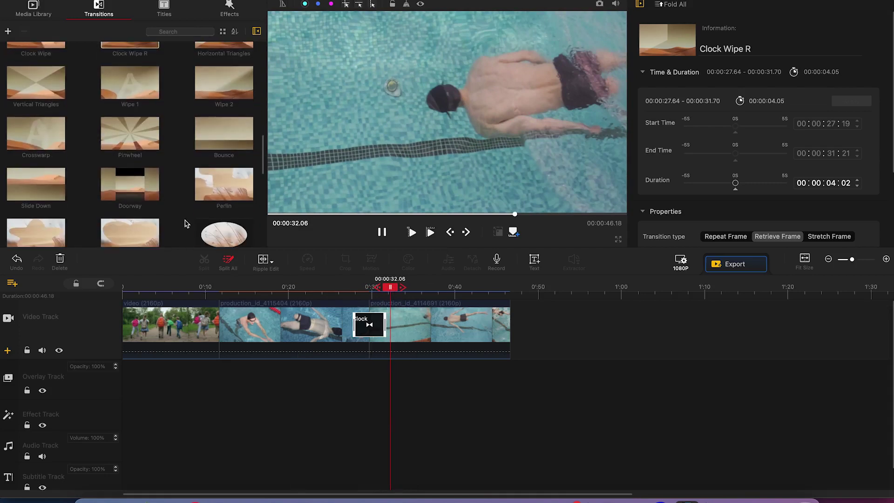
mouse_move(217, 236)
left_mouse_down()
mouse_move(214, 337)
mouse_move(224, 326)
left_mouse_up()
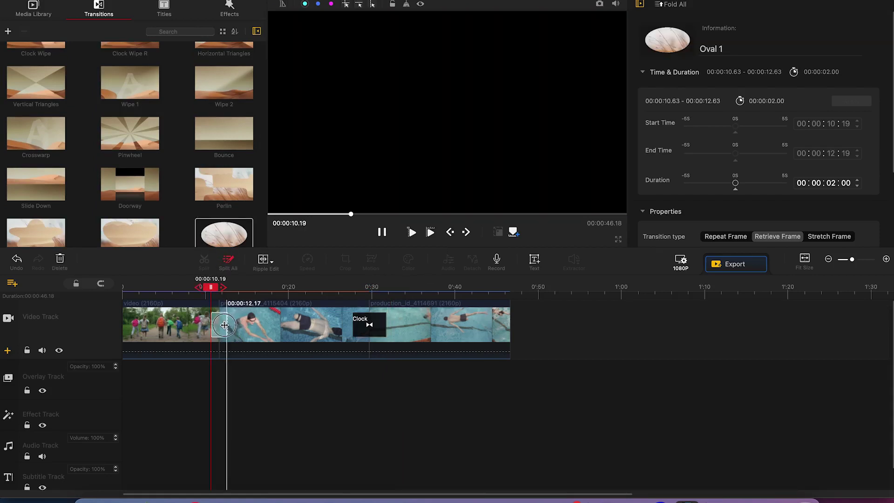
left_click(218, 291)
left_click_drag(218, 292, 213, 289)
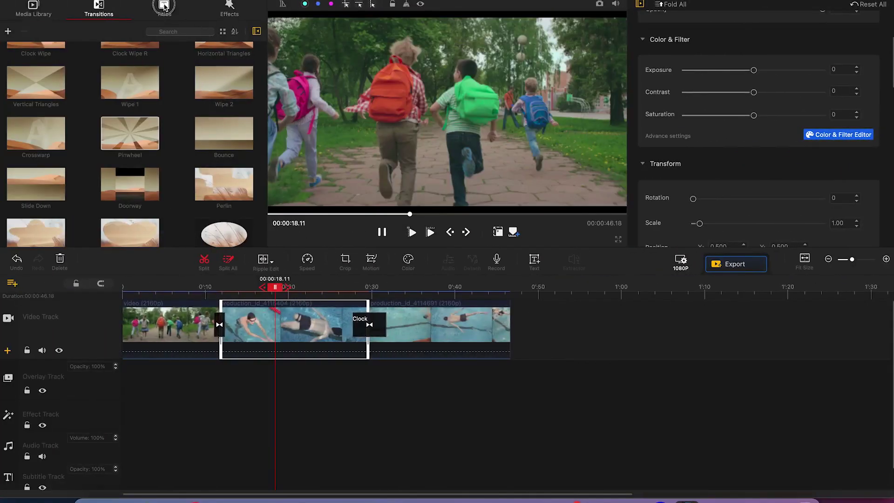
- Add the Title 4 preset to the subtitle track under the first swimming clip, starting at about 00:00:17.76
left_click(164, 6)
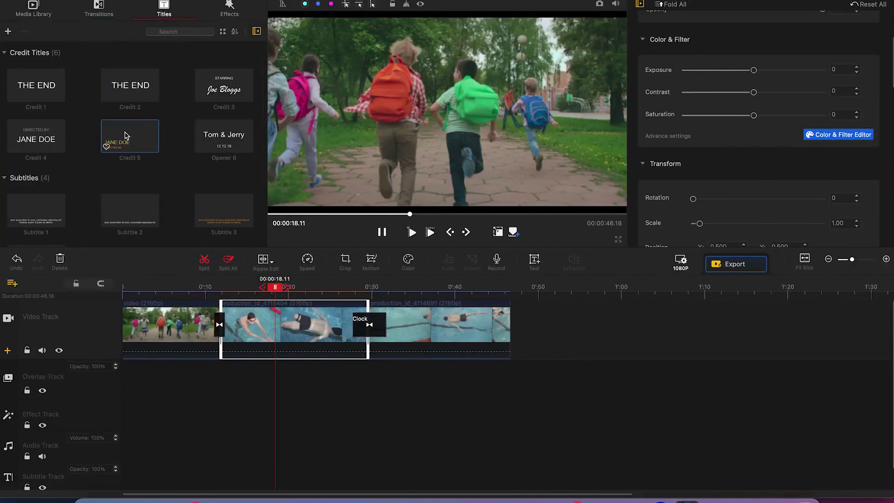
scroll(127, 136, "down", 3)
scroll(124, 135, "down", 3)
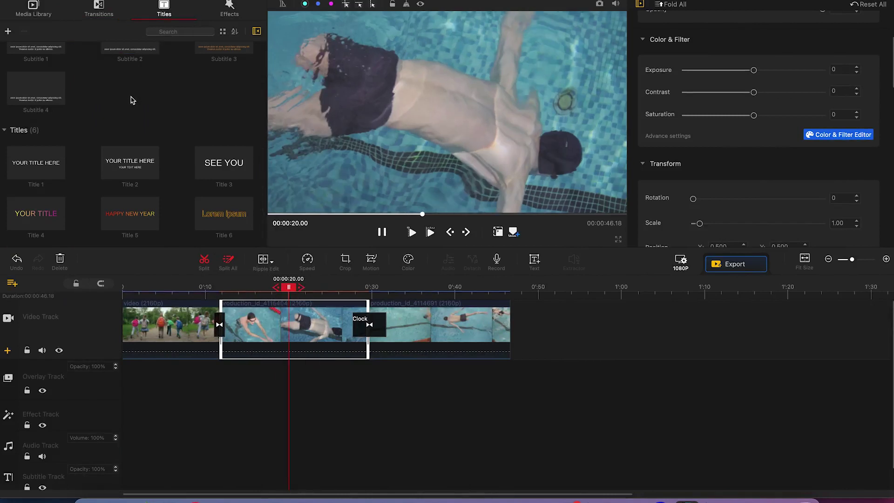
left_click(44, 225)
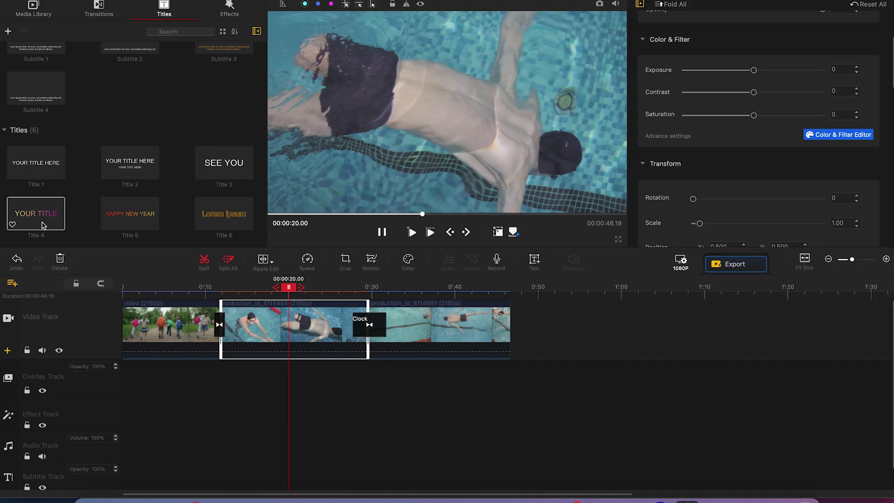
left_click_drag(43, 225, 203, 455)
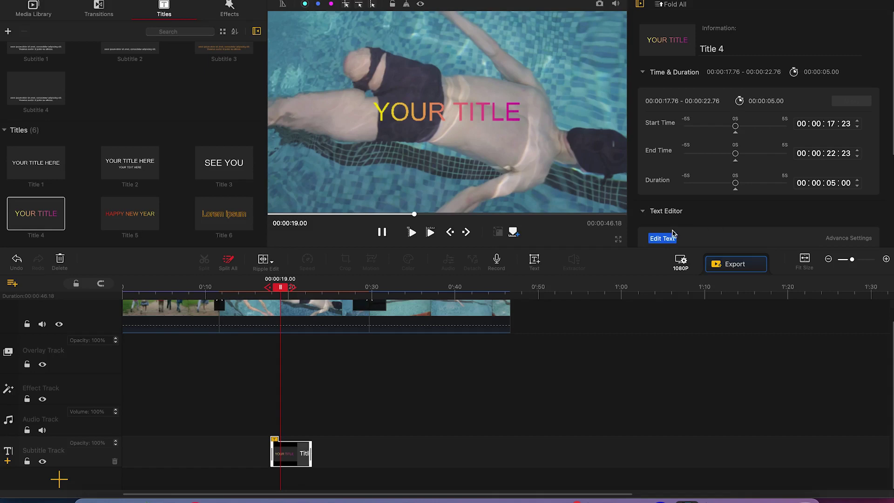
- Open the title's text for editing and replace the placeholder with "Welcome to my channel"
scroll(783, 189, "down", 5)
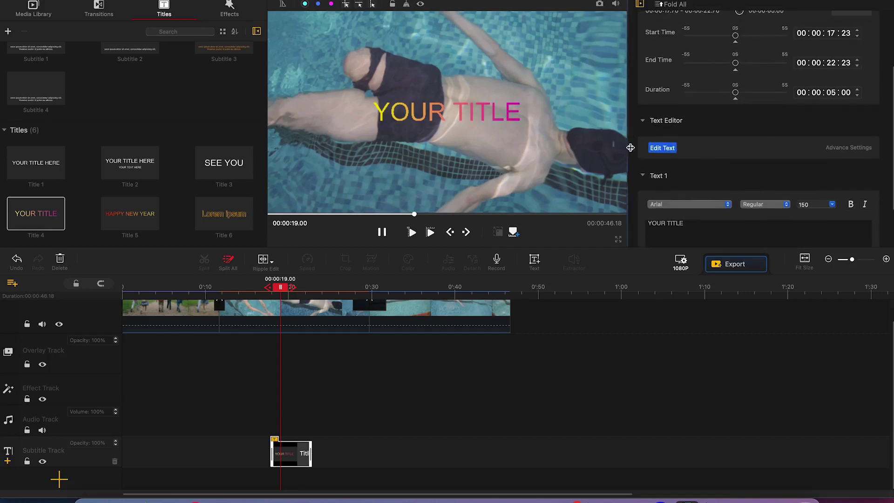
left_click(666, 148)
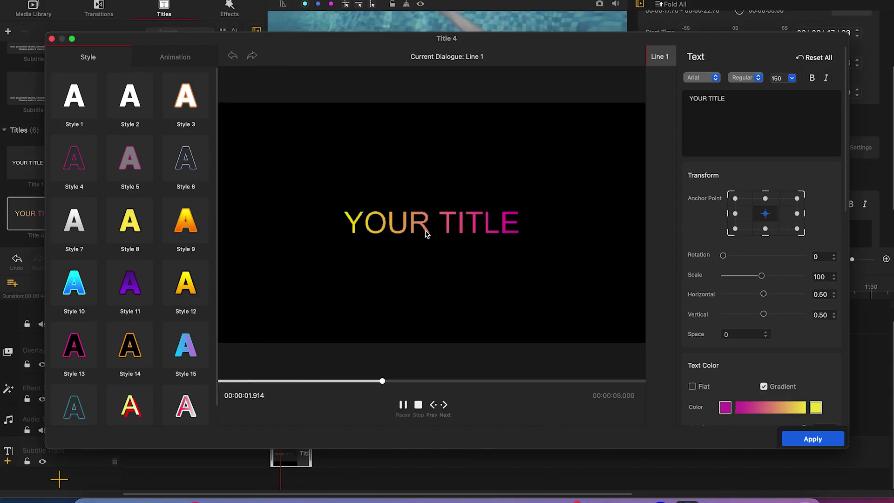
left_click_drag(773, 96, 546, 81)
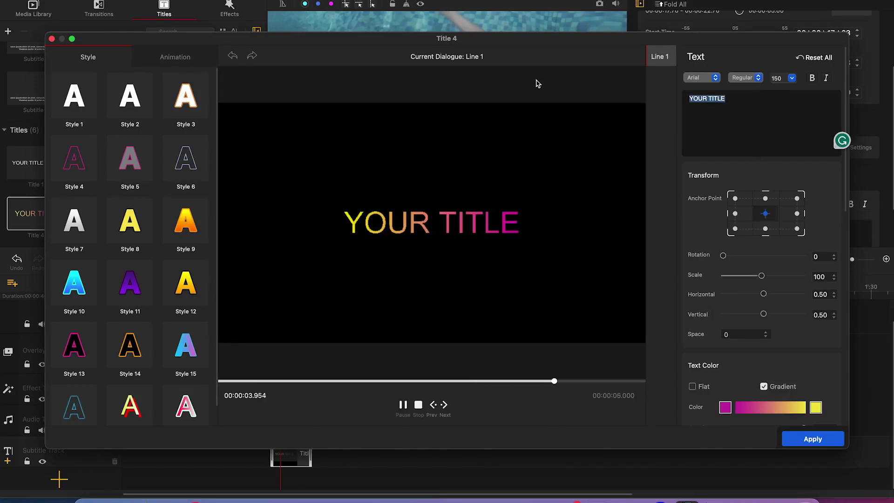
type("Wel")
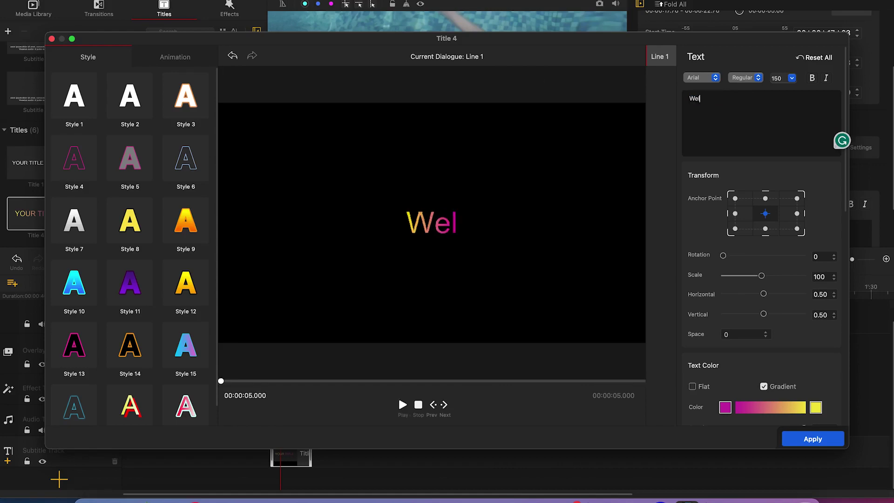
type("come to my channel")
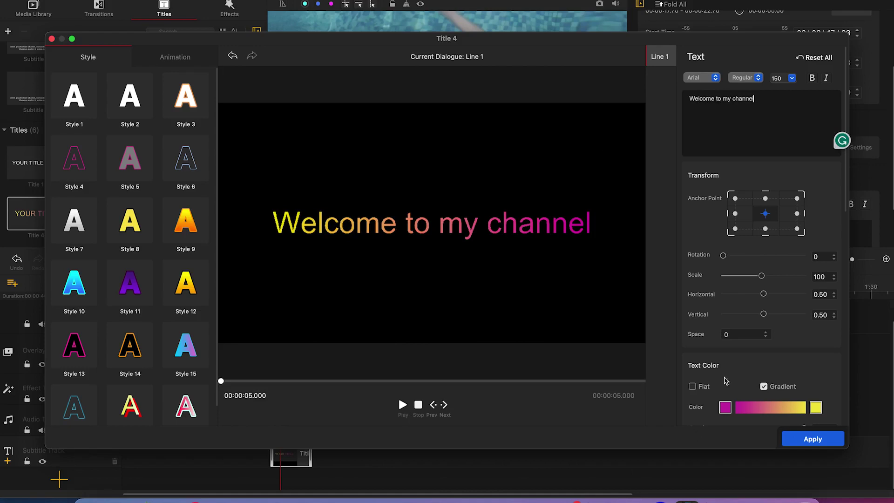
left_click(706, 77)
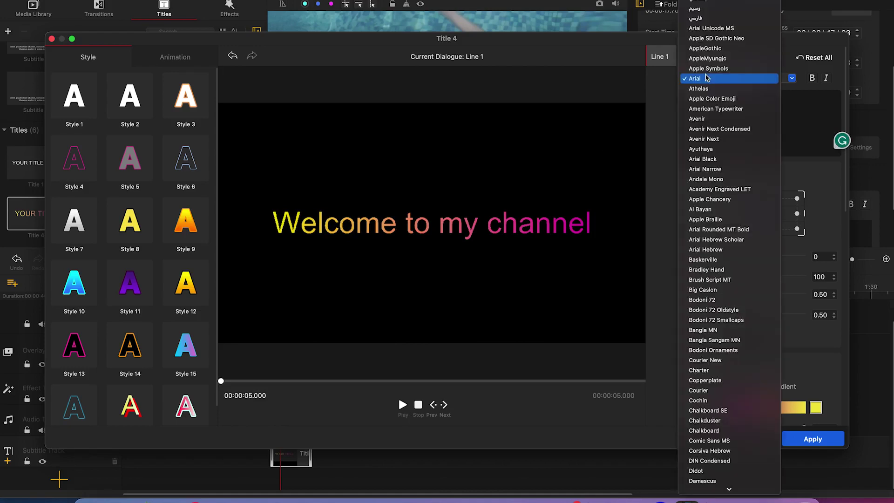
scroll(722, 130, "down", 10)
scroll(724, 138, "down", 6)
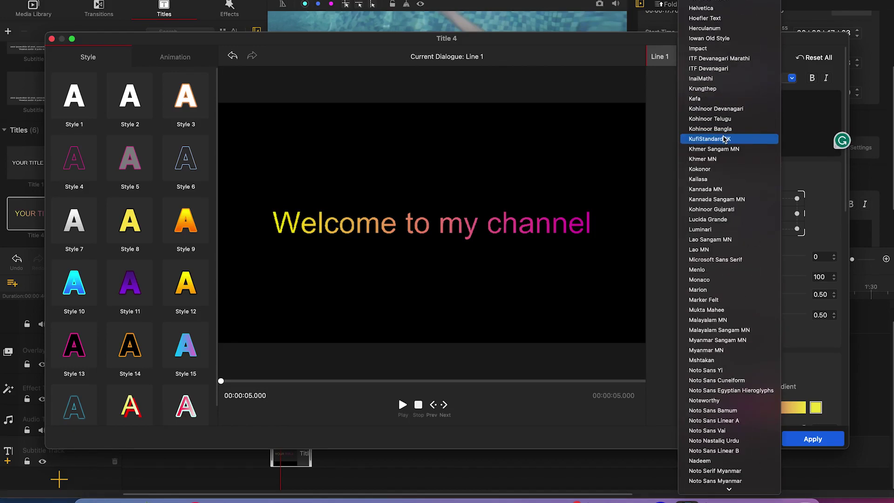
left_click(819, 125)
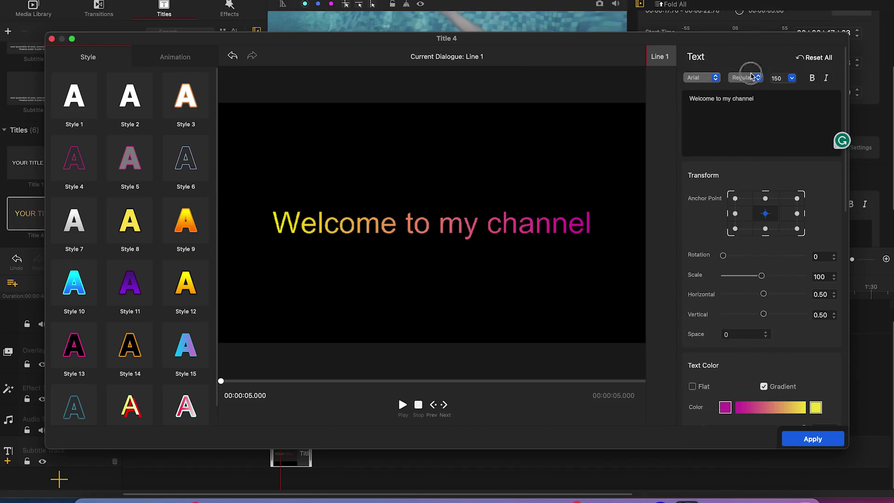
- Try the Bold and Bold Italic font styles on the title text and return it to Regular
left_click(751, 77)
left_click(760, 92)
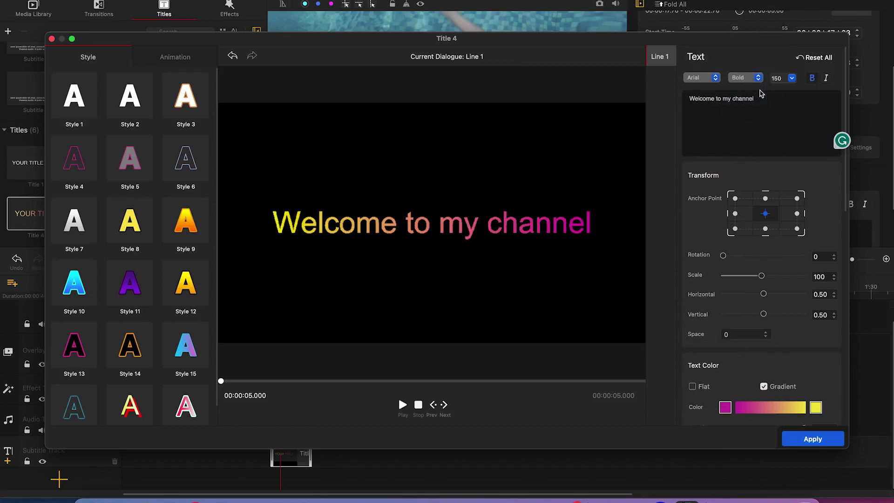
left_click(751, 77)
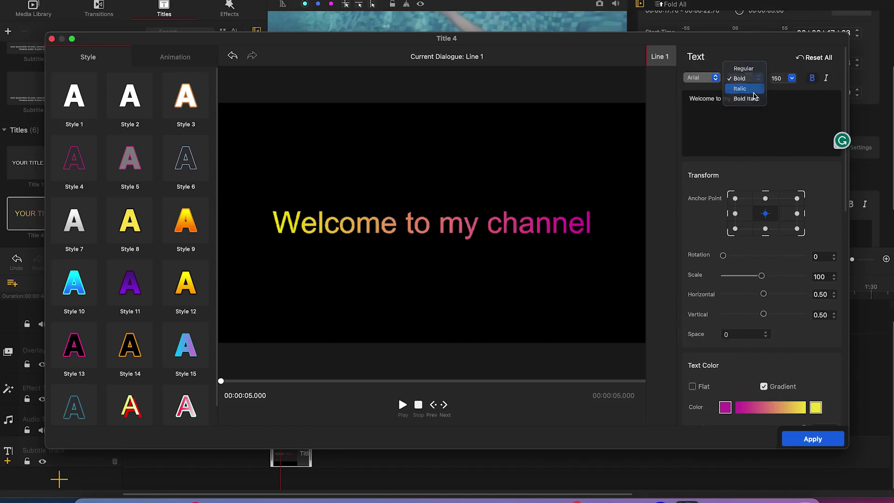
left_click(752, 78)
left_click(751, 77)
left_click(747, 88)
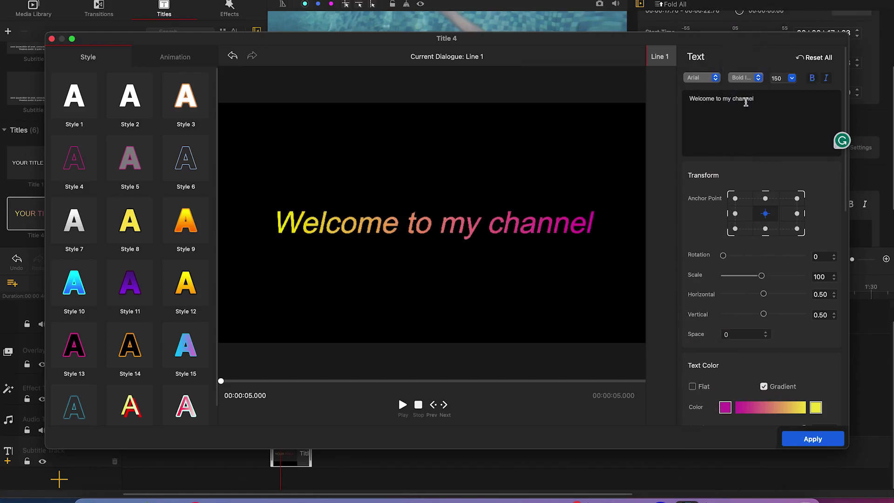
left_click(744, 79)
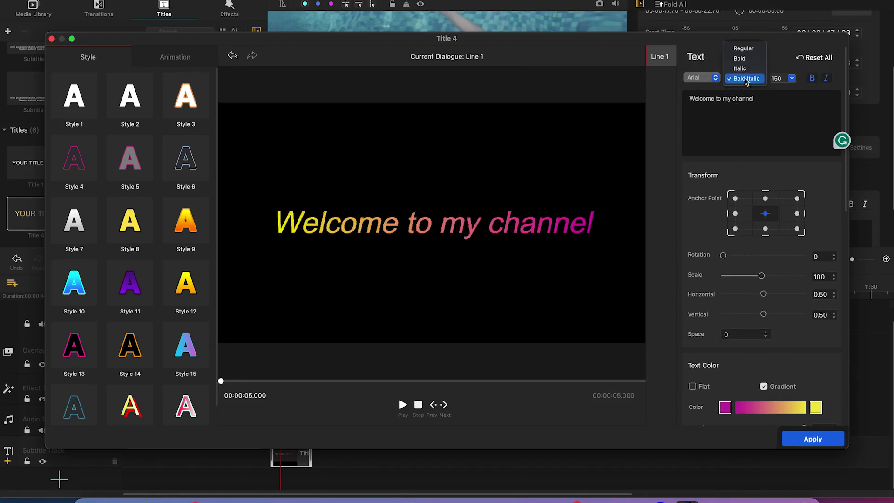
left_click(747, 49)
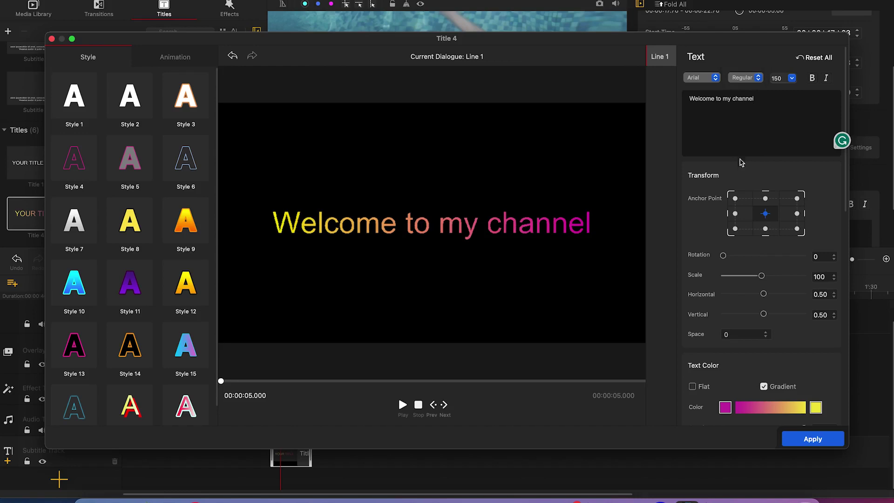
- Try font sizes 250 and 48 on the title text
left_click(792, 78)
scroll(789, 120, "down", 3)
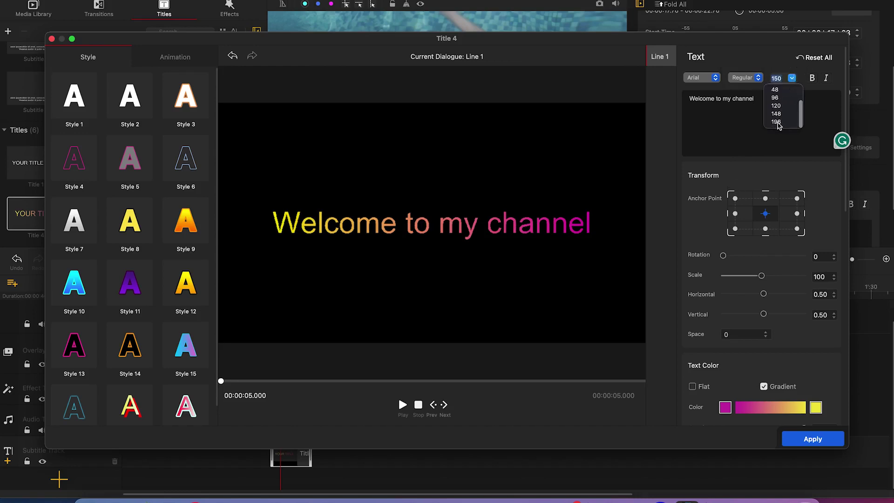
left_click(776, 122)
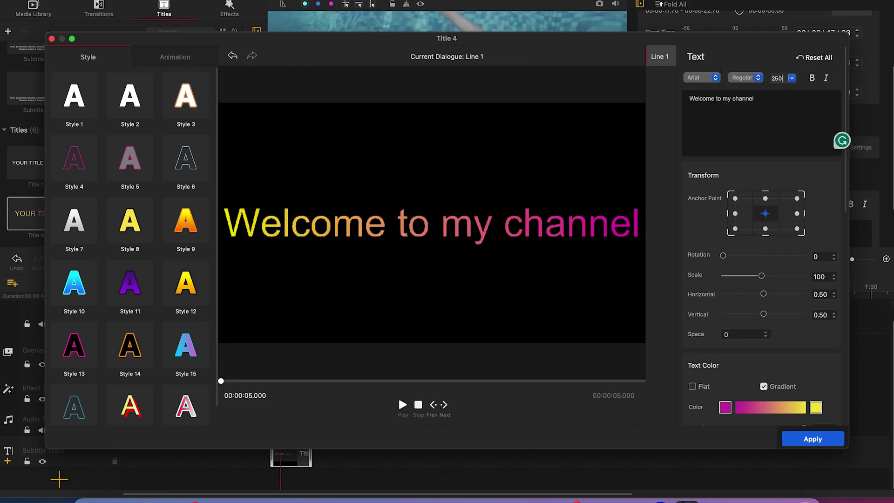
key("Return")
left_click(745, 77)
left_click(782, 79)
left_click(791, 78)
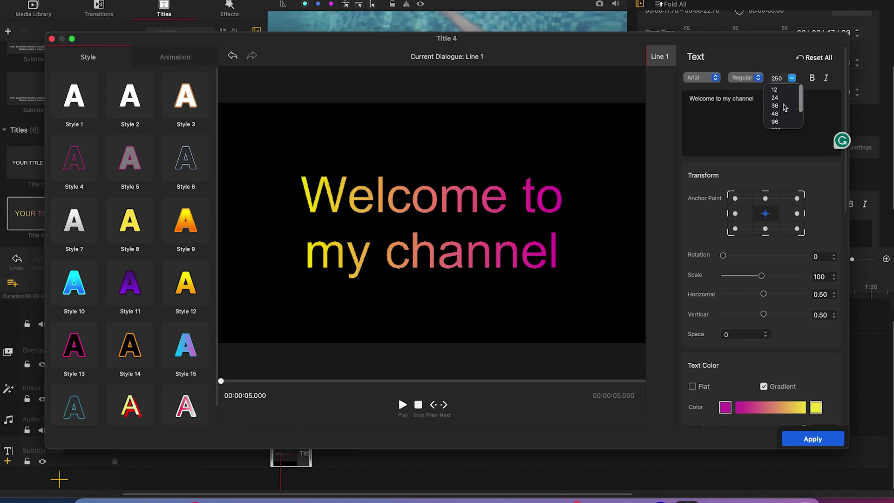
left_click(782, 114)
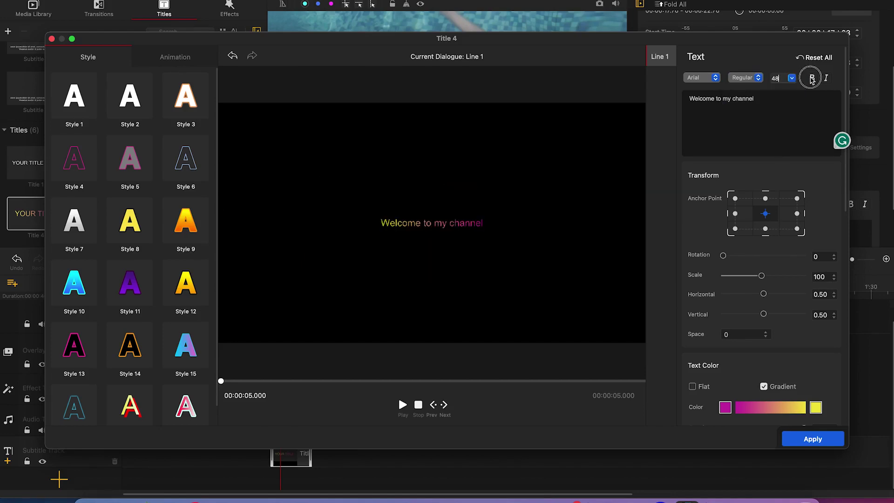
- Set the title's font size to 148 and try bold and italic formatting before turning both off
left_click(827, 79)
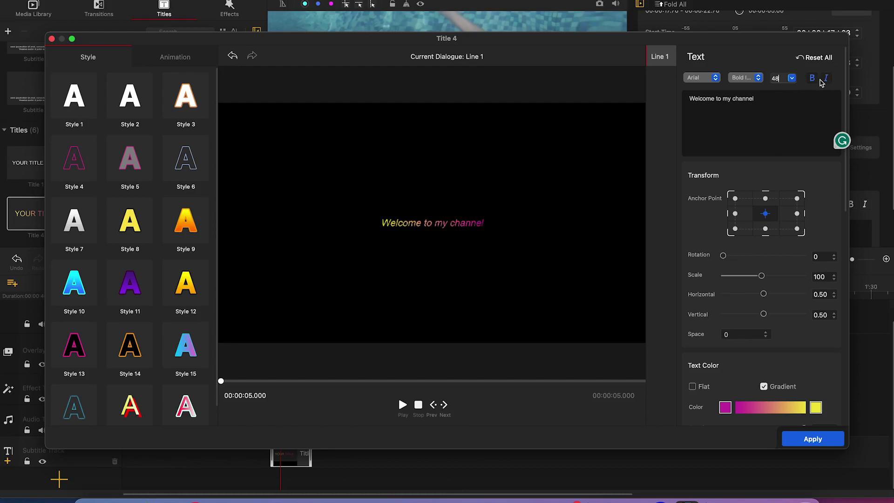
left_click(793, 79)
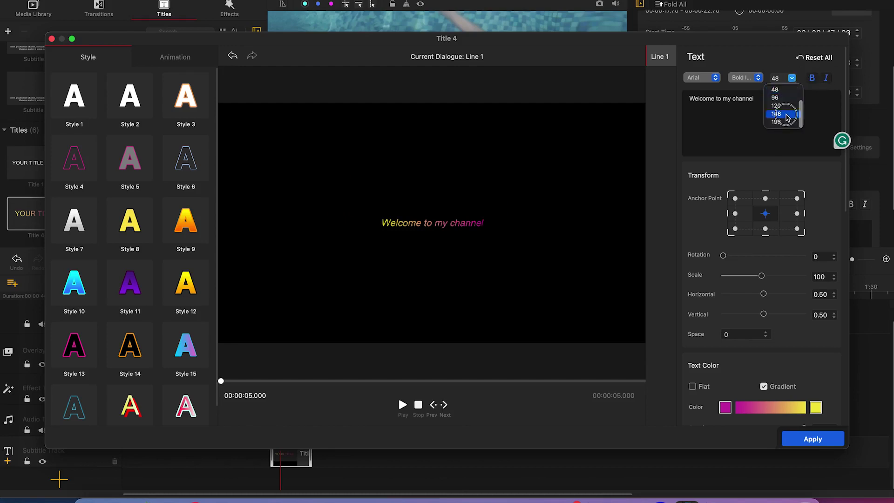
left_click(786, 114)
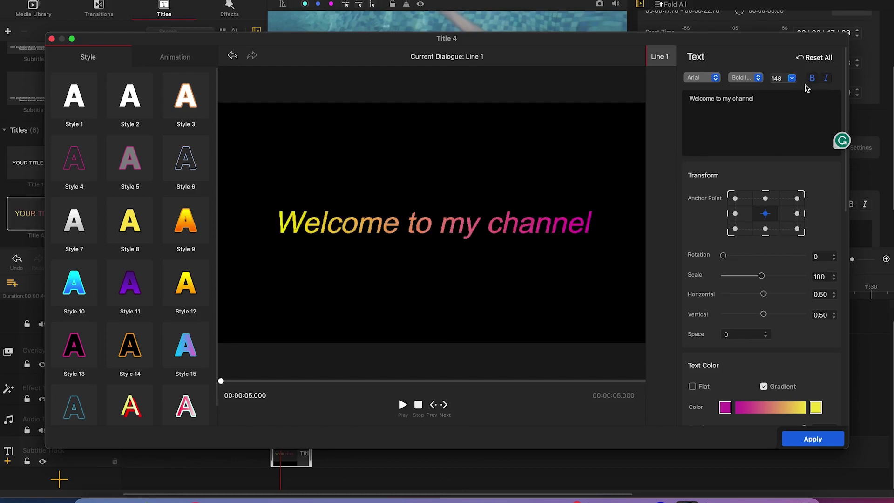
left_click(827, 78)
left_click(812, 79)
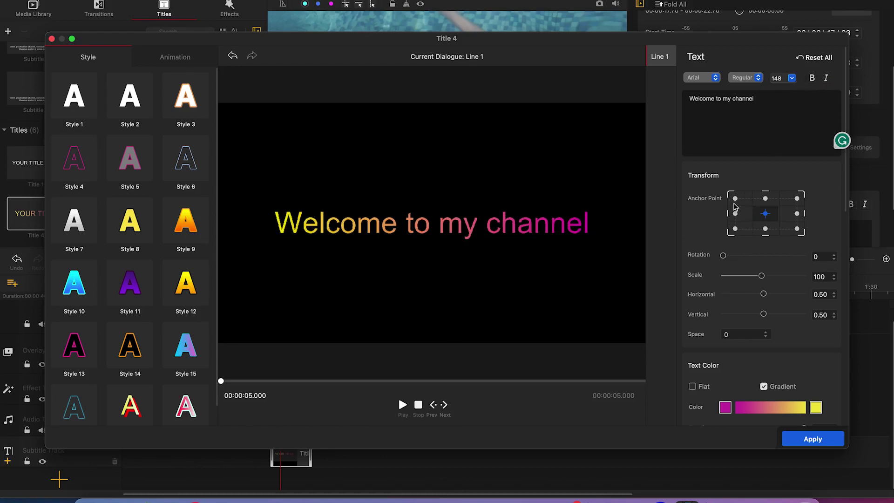
- Try several corner and edge anchor points for the title text and return to the center anchor
left_click(734, 199)
left_click(765, 199)
left_click(796, 199)
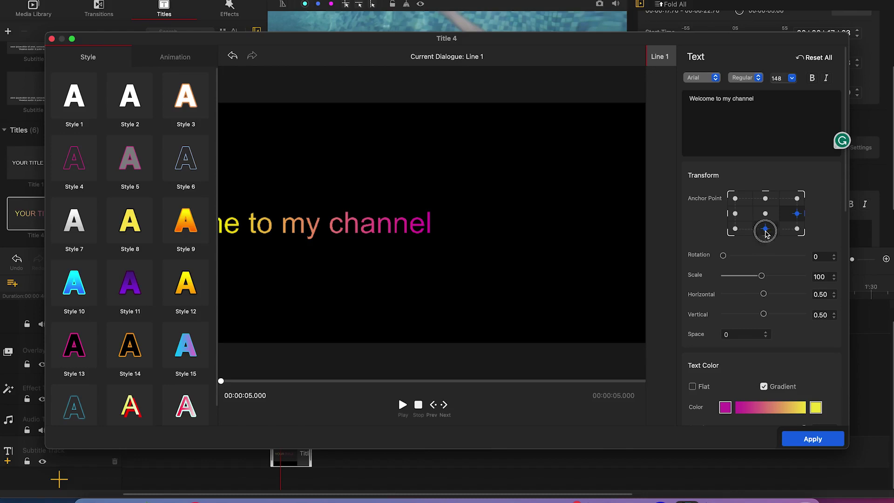
left_click(758, 230)
left_click(735, 229)
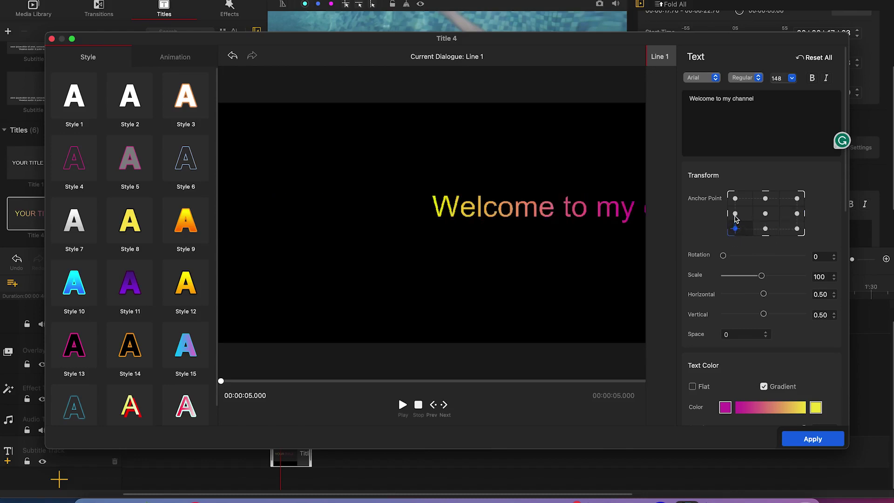
left_click(735, 214)
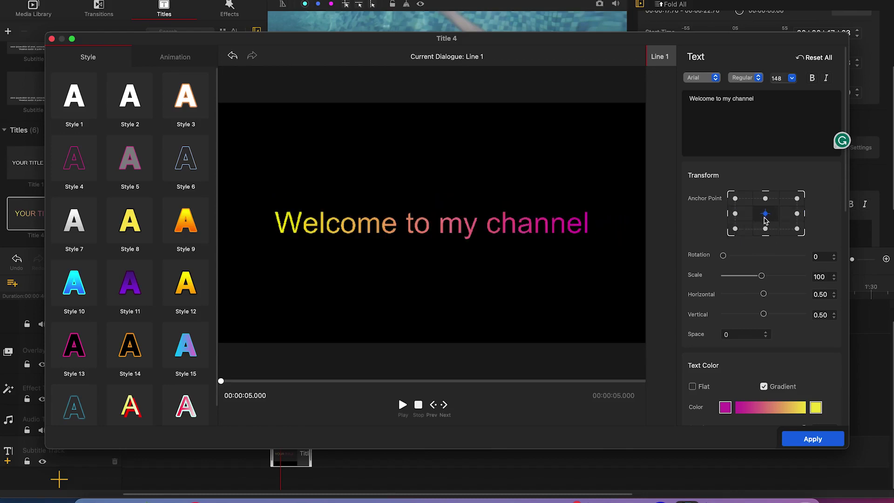
- Scale the title text to 115 and set its vertical position to 0.51
left_click_drag(722, 255, 768, 283)
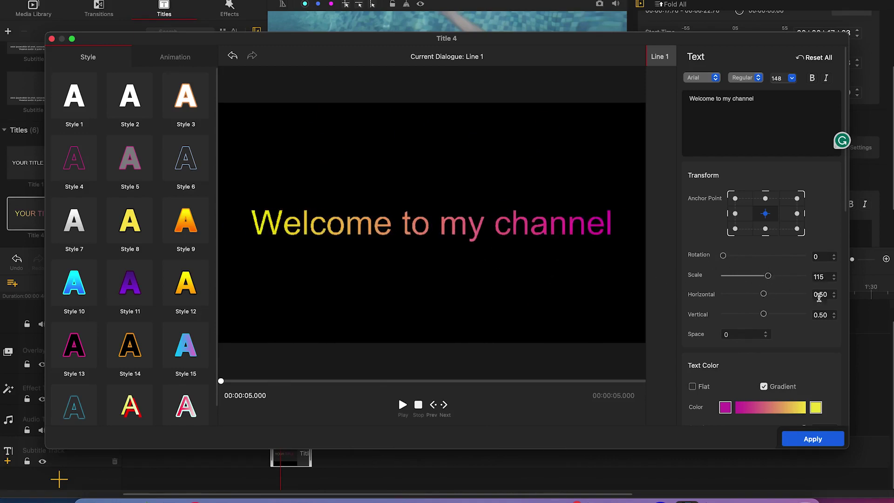
left_click_drag(765, 297, 767, 337)
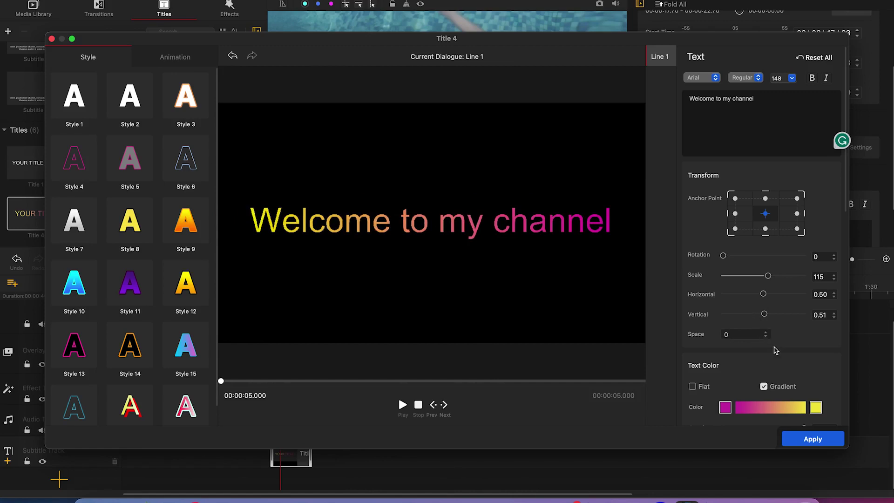
left_click_drag(767, 332, 767, 337)
- Try a flat text color on the title and switch back to the gradient
scroll(702, 374, "down", 3)
left_click(691, 323)
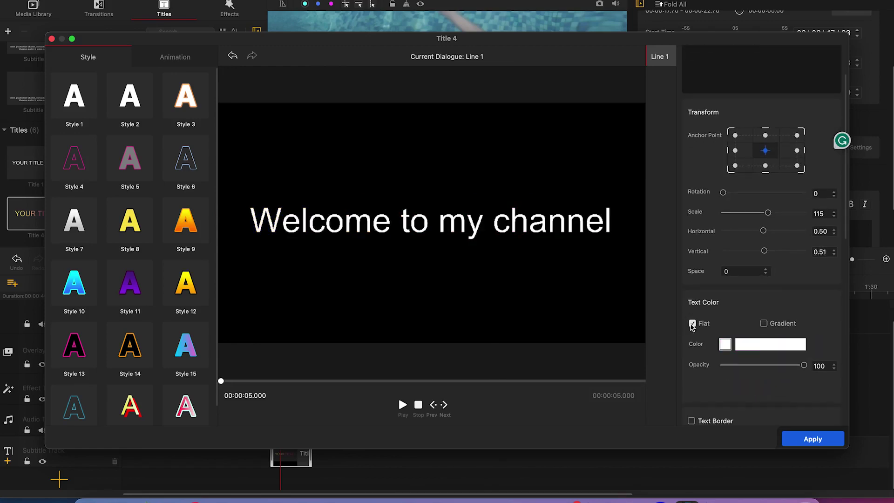
left_click(764, 323)
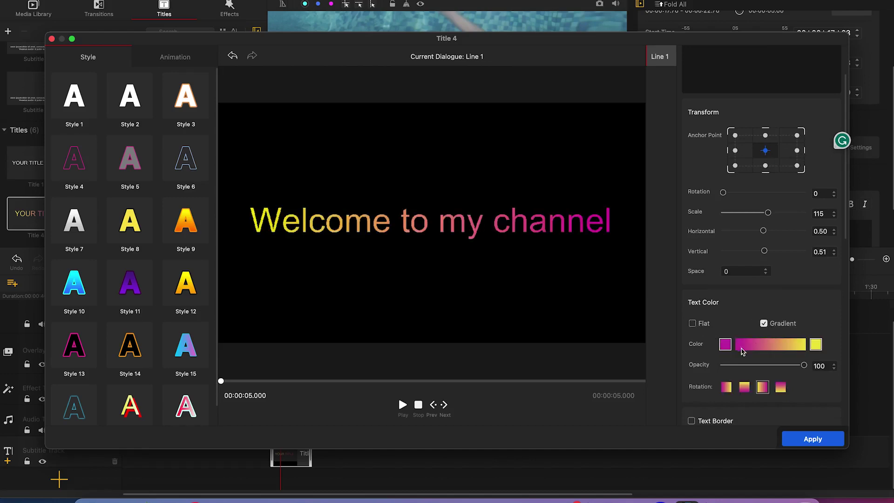
- Try an olive yellow as the first color of the title's gradient
left_click(725, 344)
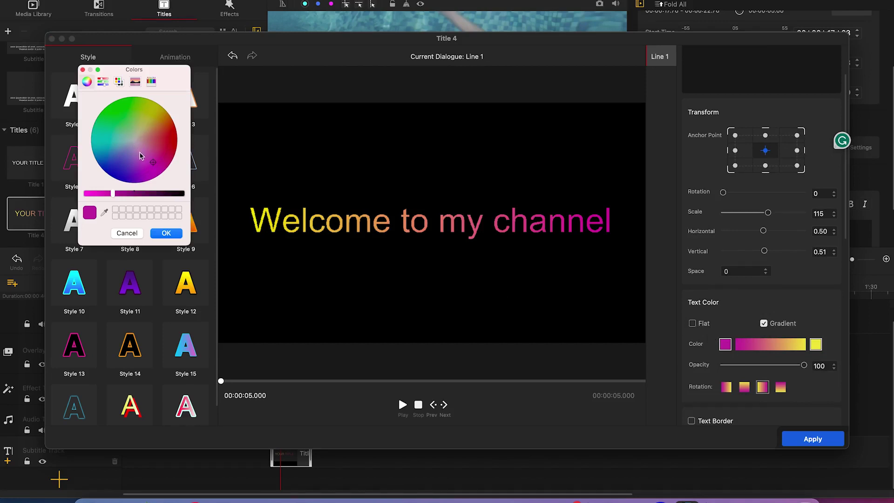
left_click_drag(138, 149, 154, 111)
left_click(166, 233)
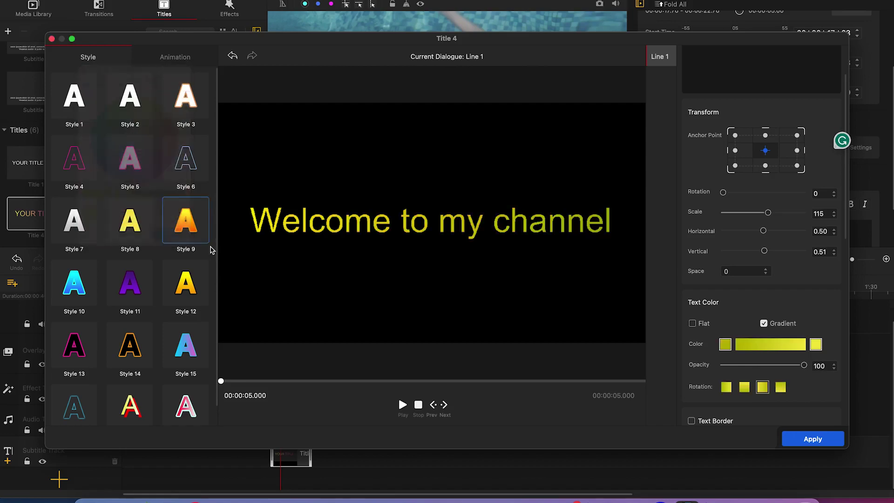
- Set the second color of the title's gradient to blue and the first color to crimson red
left_click(816, 344)
left_click_drag(120, 162, 113, 168)
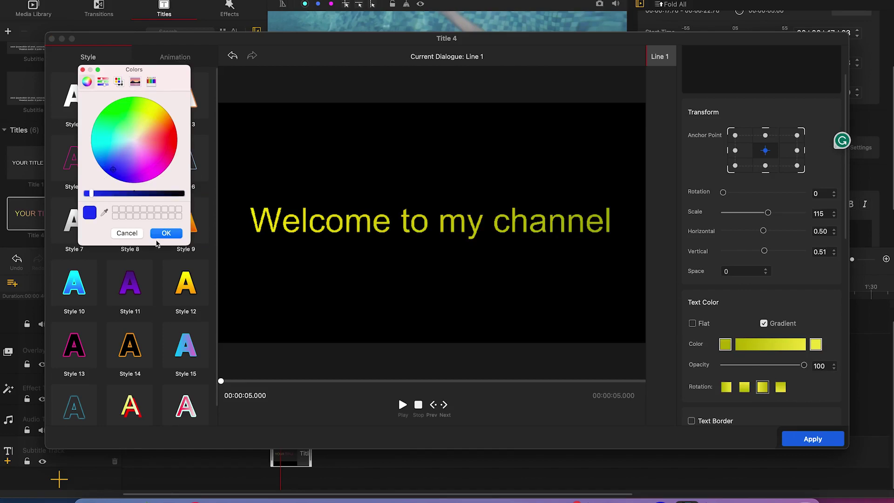
left_click(159, 238)
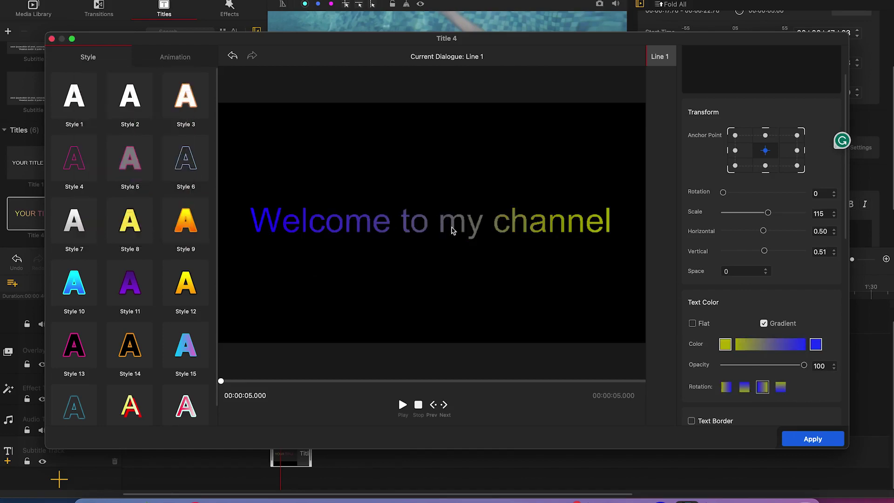
left_click(725, 344)
left_click_drag(163, 155, 168, 150)
left_click(167, 233)
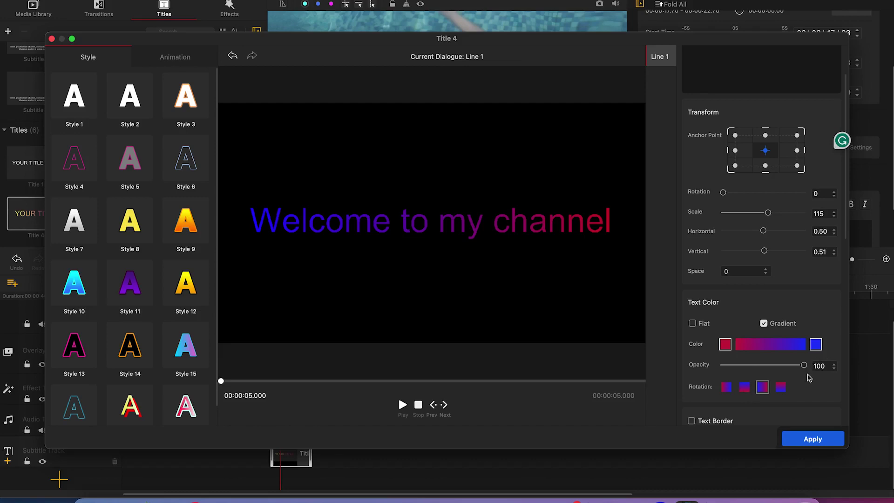
mouse_move(805, 368)
left_mouse_down()
mouse_move(732, 363)
mouse_move(814, 370)
left_mouse_up()
- Add a white text border to the title with a size of 9 and a blur of 5
left_click_drag(847, 120, 851, 245)
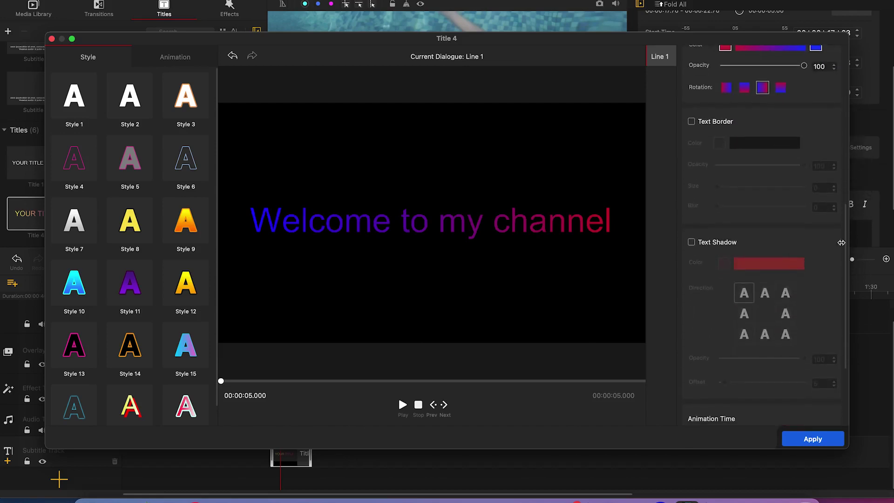
left_click(691, 122)
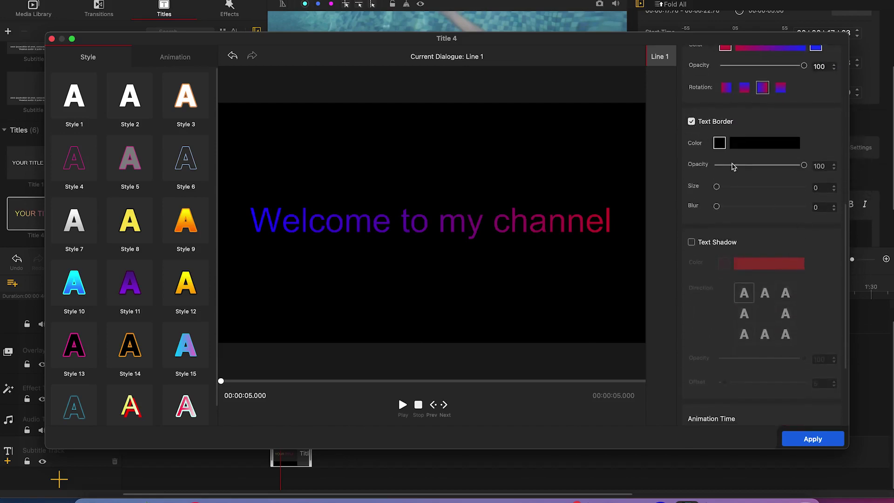
left_click_drag(716, 187, 735, 187)
left_click(720, 144)
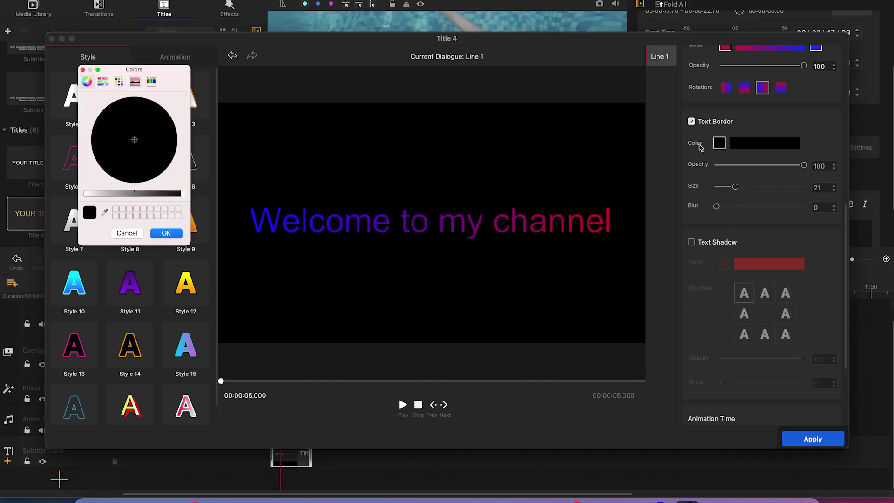
left_click(86, 193)
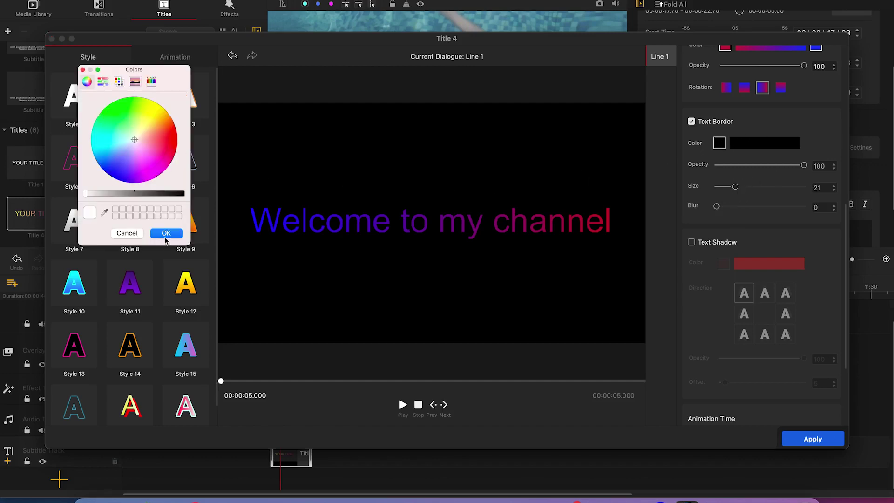
left_click(166, 235)
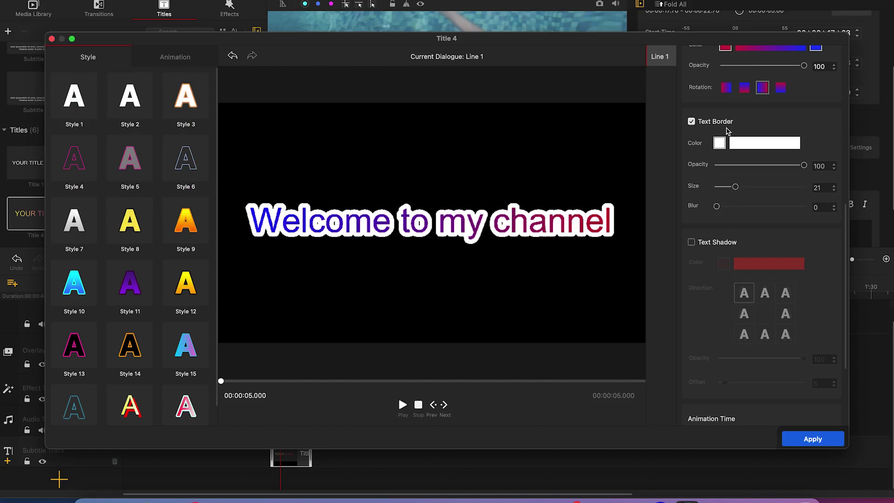
left_click_drag(737, 192, 724, 210)
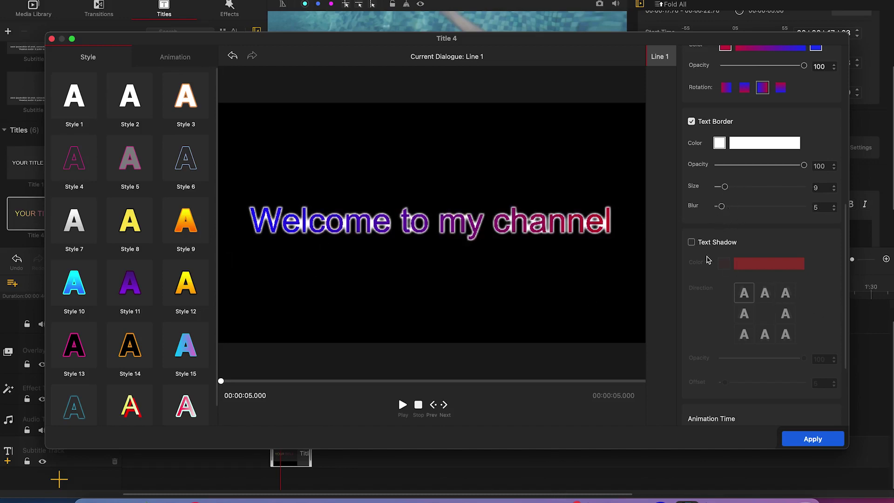
- Add a lime green text shadow to the title with an offset of 3
left_click(691, 243)
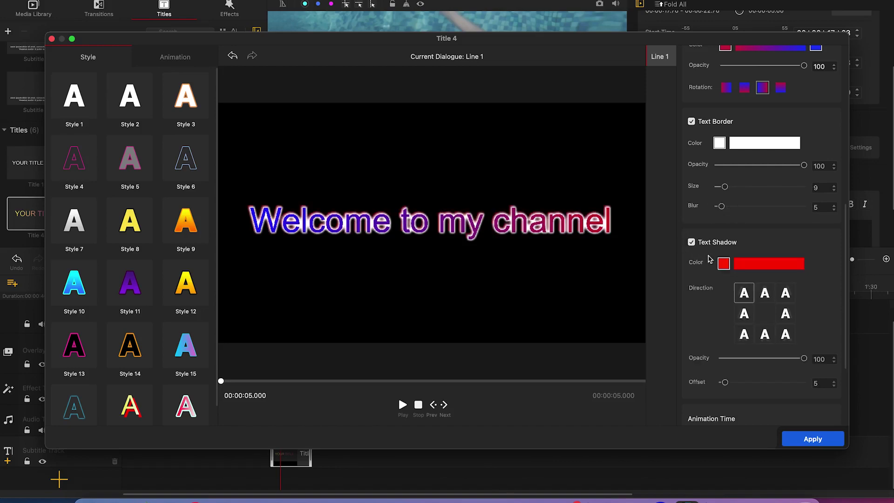
left_click(724, 263)
left_click(121, 174)
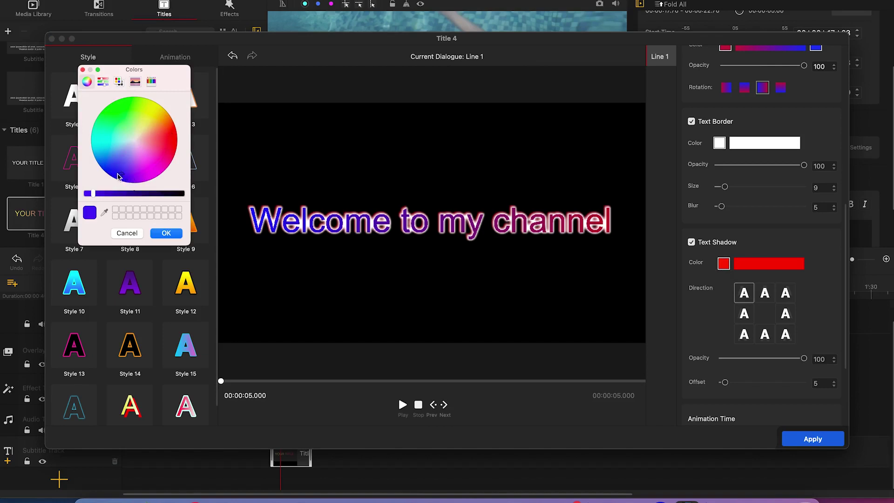
left_click_drag(134, 143, 144, 112)
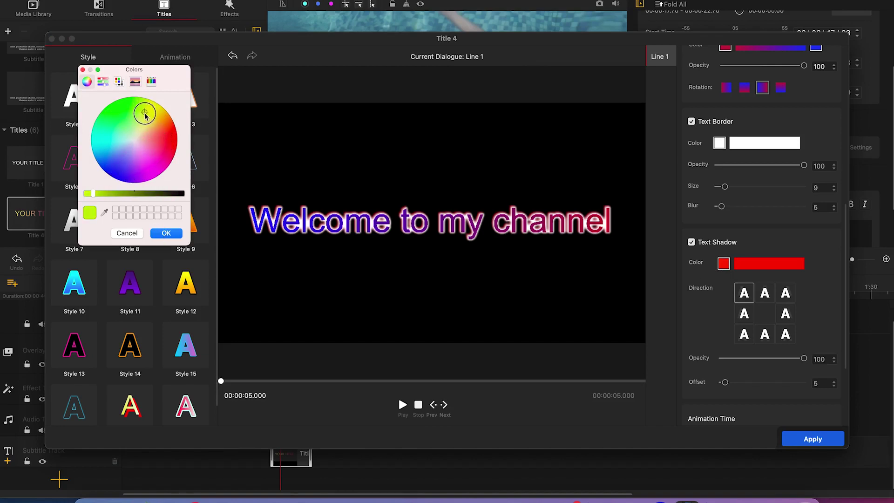
left_click(175, 236)
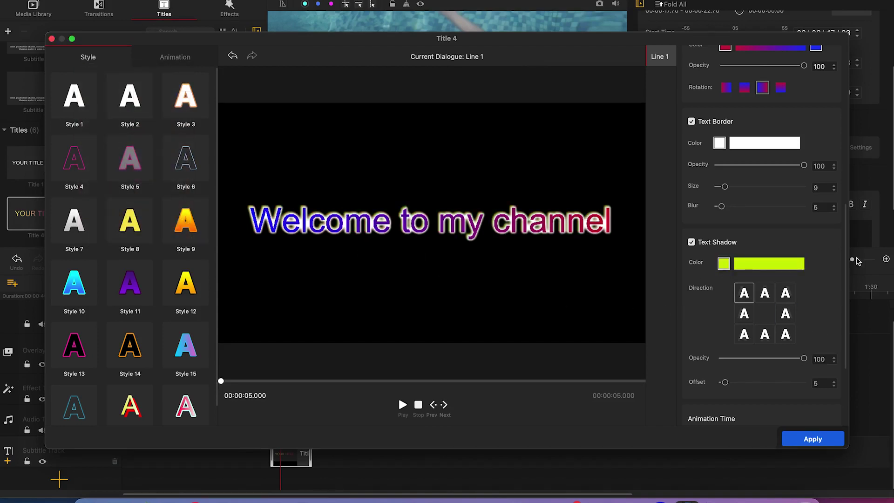
left_click_drag(846, 245, 724, 283)
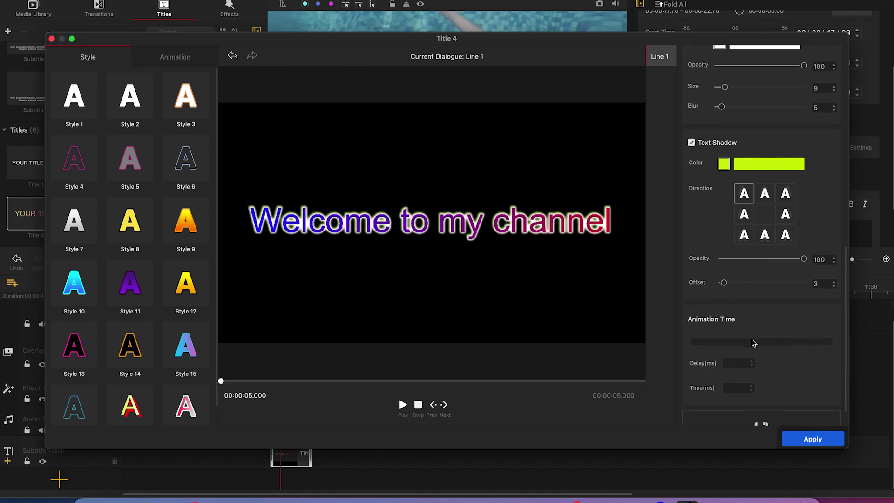
- Save the title's formatting as a new style named "My style 3" and check it in the style list
scroll(794, 250, "down", 2)
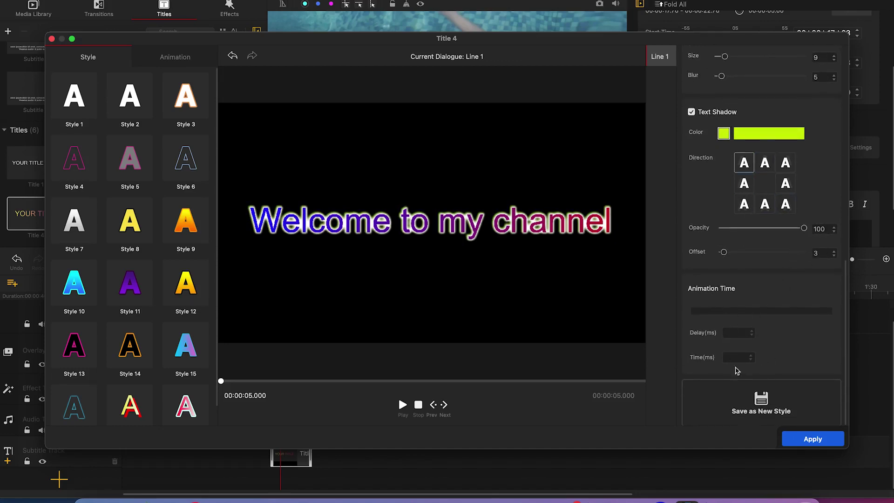
left_click(782, 417)
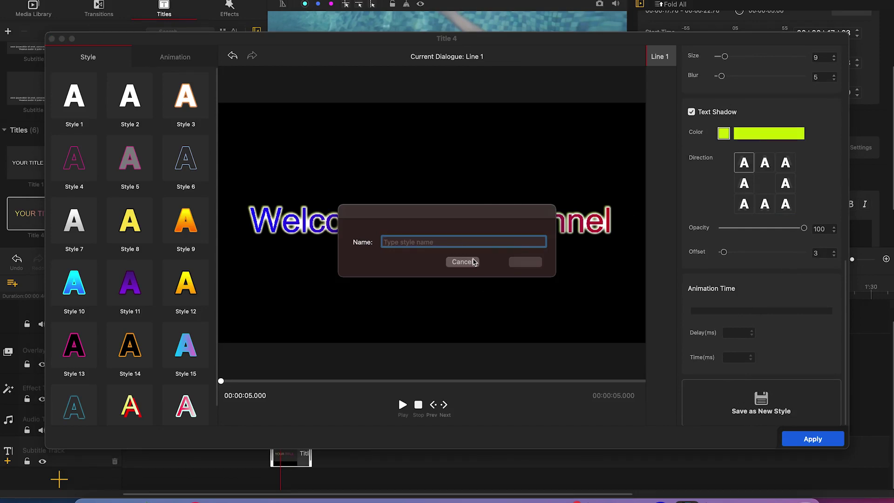
type("My style 3")
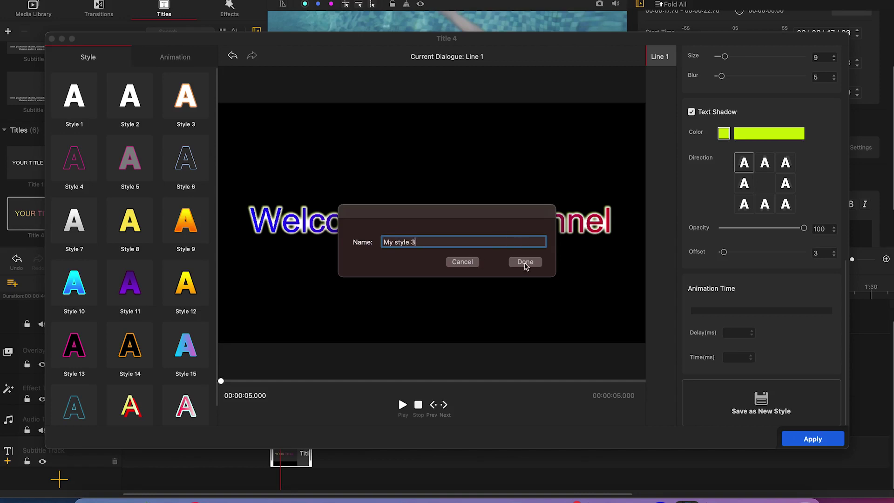
left_click(525, 263)
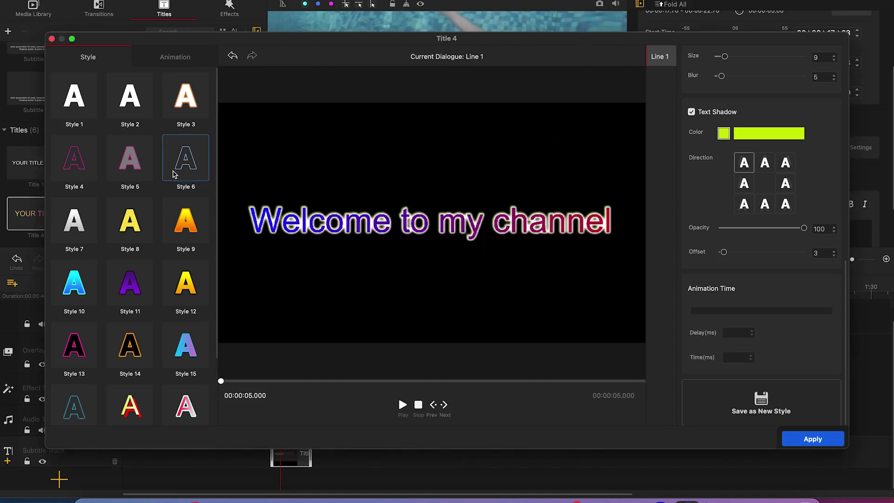
scroll(140, 400, "down", 3)
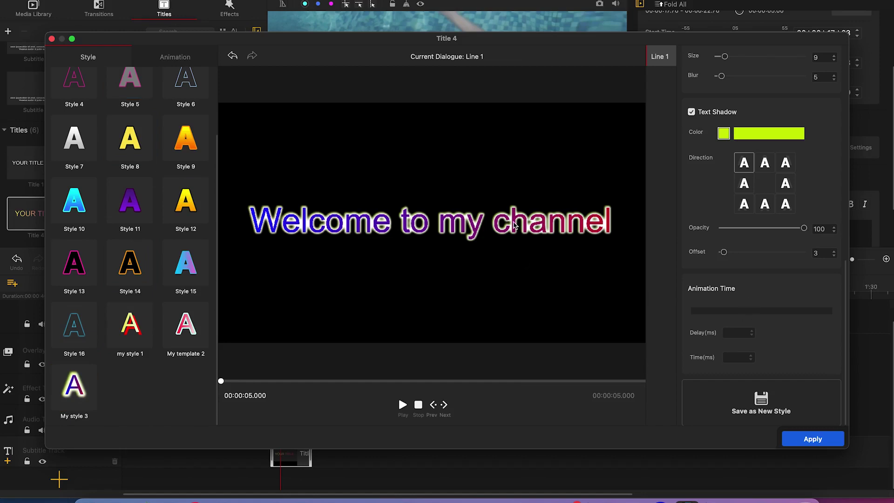
- Try the Left Out, Up Out and Clip Left Roll animations on the title text
left_click(168, 57)
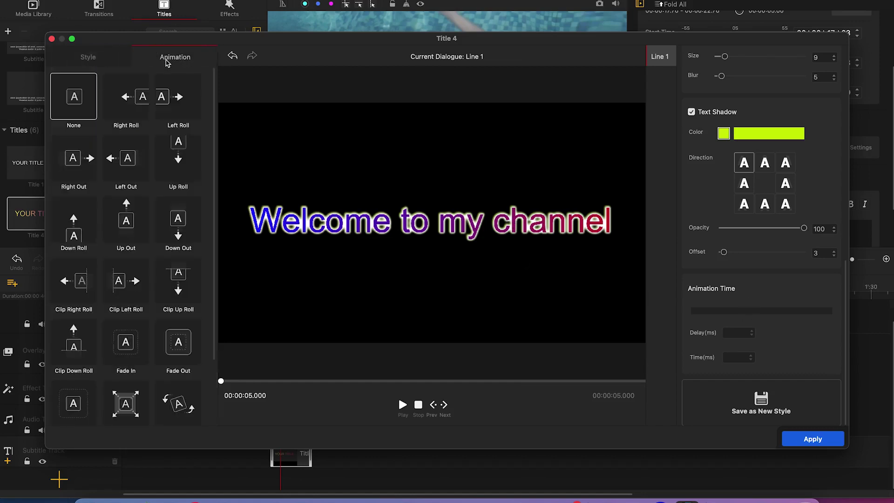
left_click(113, 99)
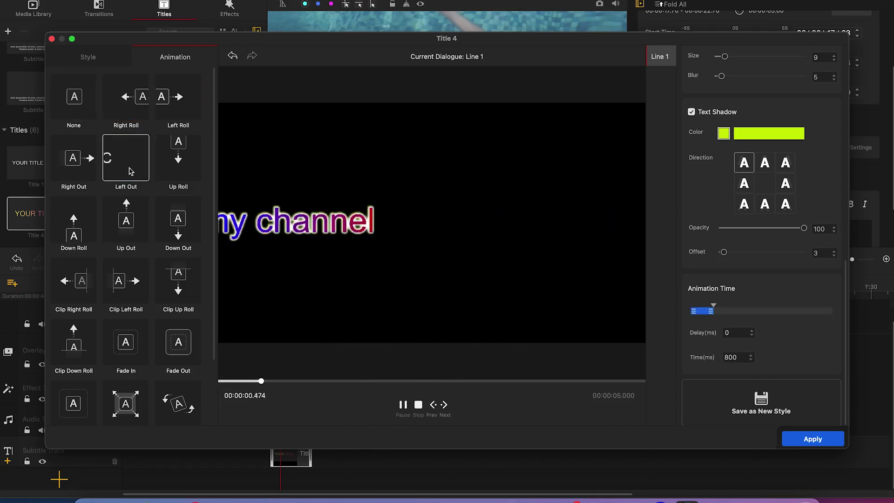
left_click(136, 226)
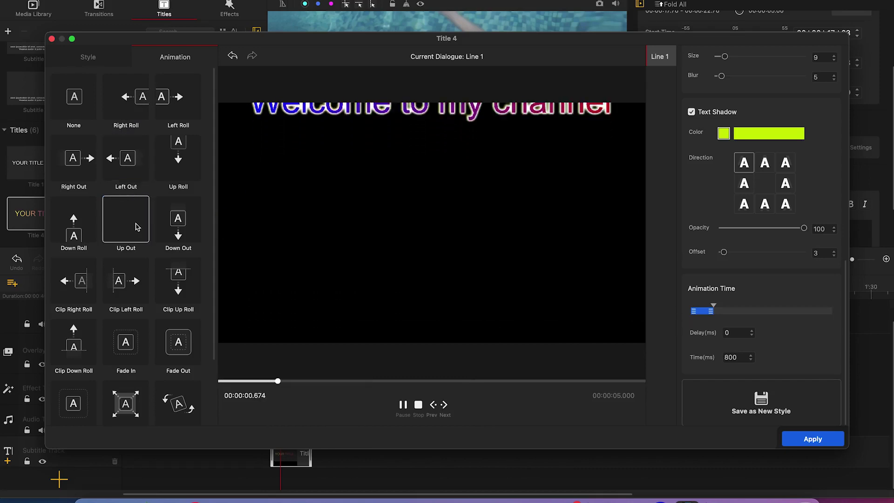
left_click(126, 275)
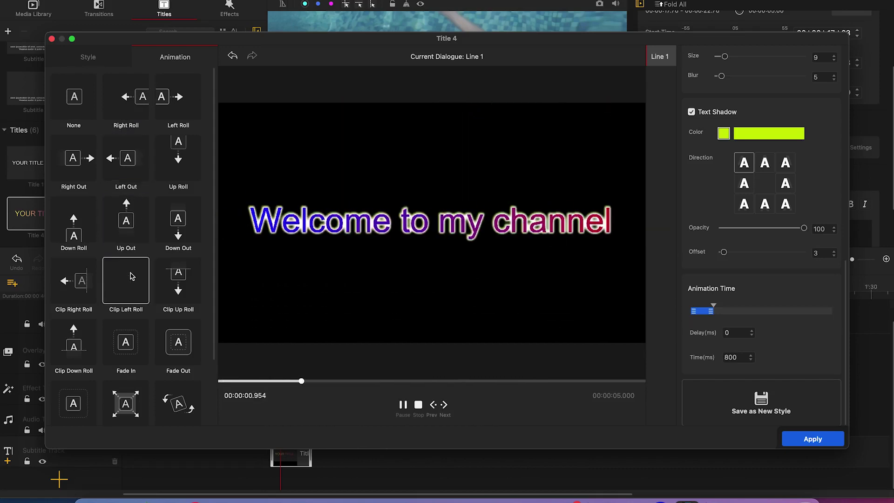
- Give the title text the Zoom In animation, preview it and apply the title edits to the project
scroll(125, 400, "down", 1)
left_click(124, 396)
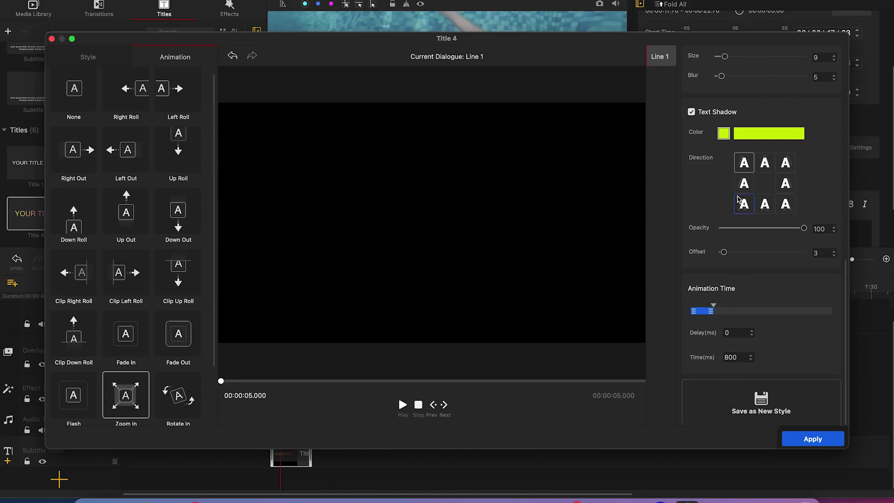
left_click(403, 408)
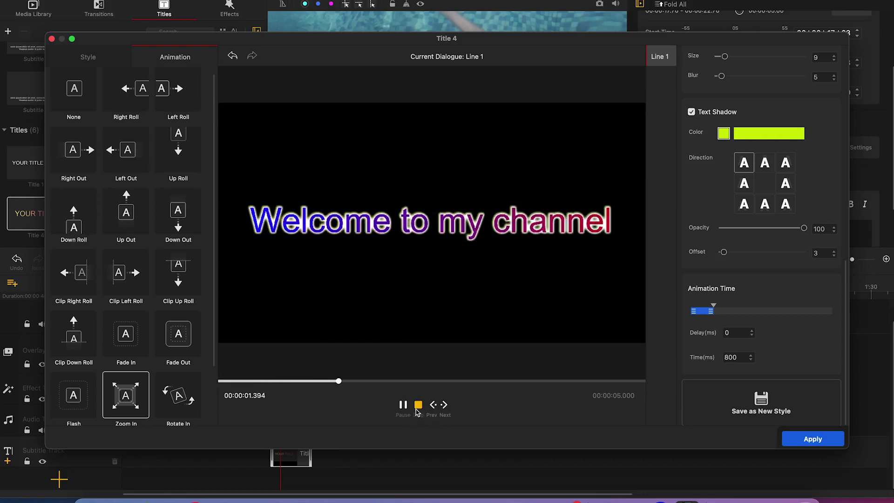
left_click(421, 406)
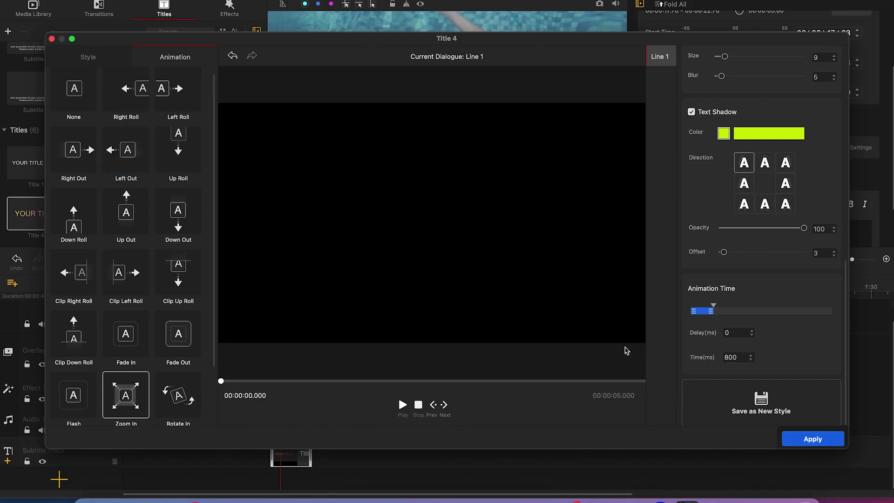
left_click(811, 438)
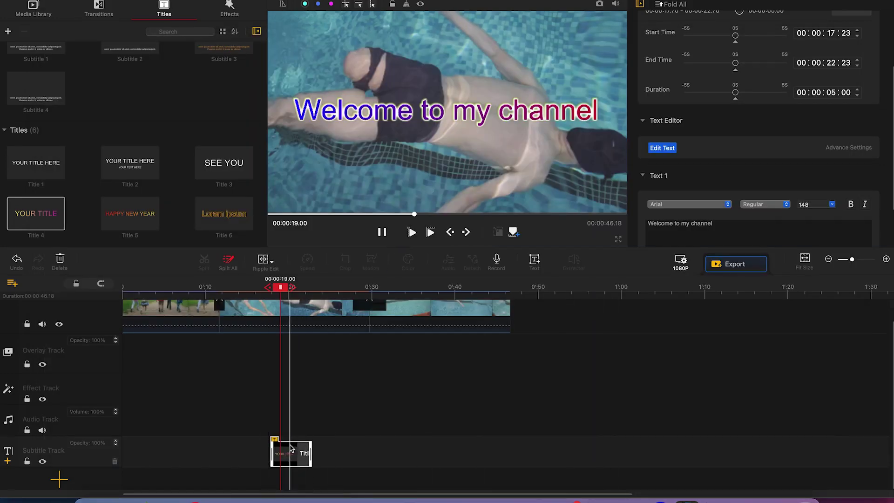
- Retime the title clip on the subtitle track to start at 00:00:11:19 and end at 00:00:20:28
left_click_drag(311, 459, 369, 465)
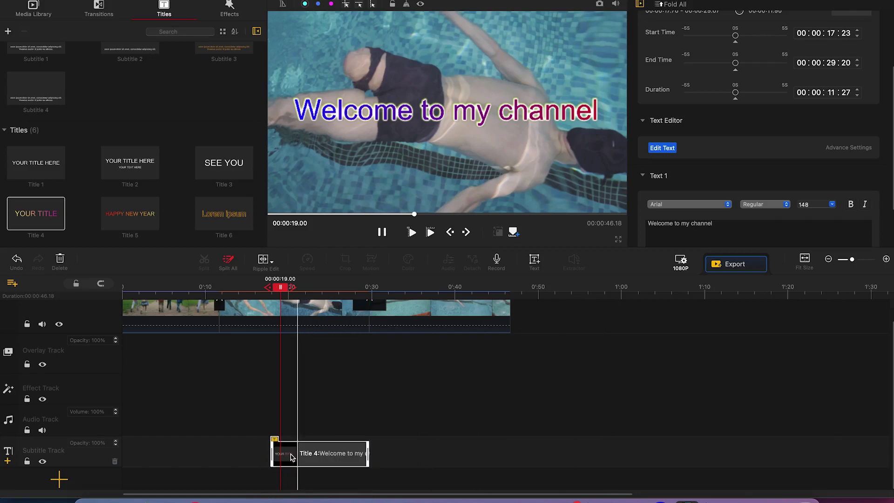
left_click_drag(272, 442, 222, 435)
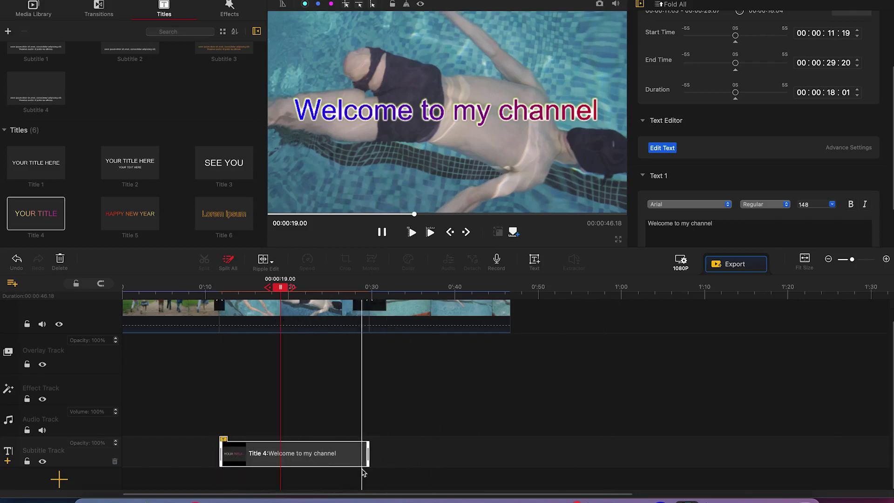
left_click_drag(304, 437, 296, 439)
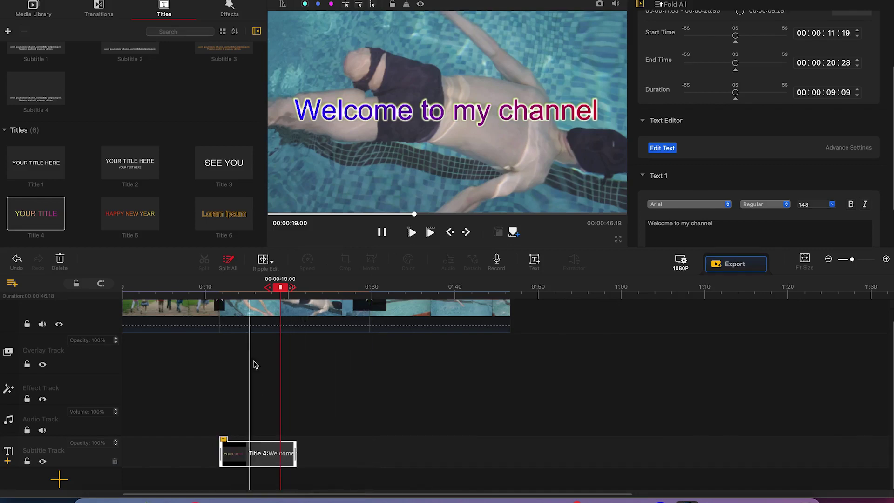
- Play the project from 00:00:10.29 to preview the animated title over the swimming footage, and view the title's text settings
left_click_drag(280, 285, 209, 268)
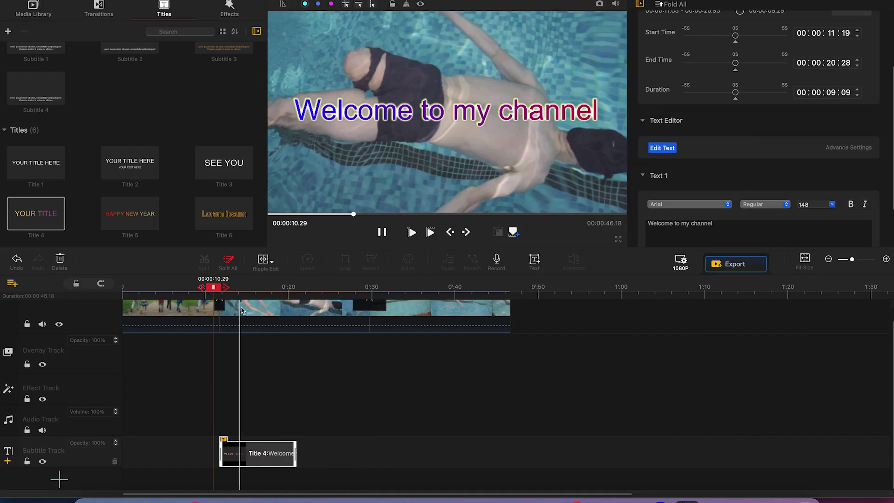
left_click(409, 233)
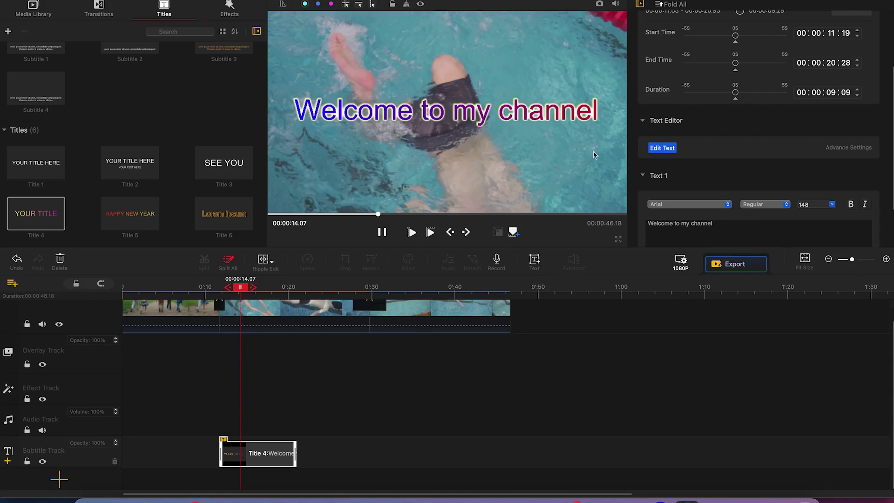
scroll(649, 99, "down", 3)
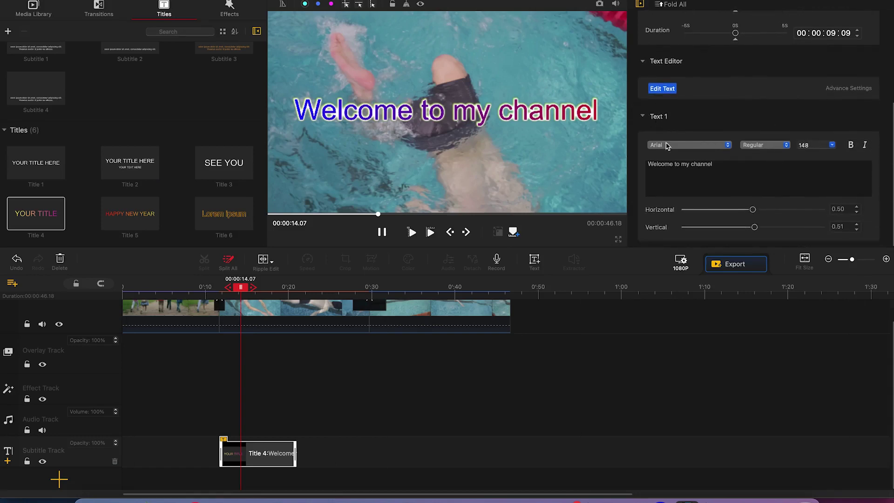
left_click(668, 145)
left_click(669, 145)
left_click(826, 148)
left_click(742, 180)
scroll(711, 124, "up", 5)
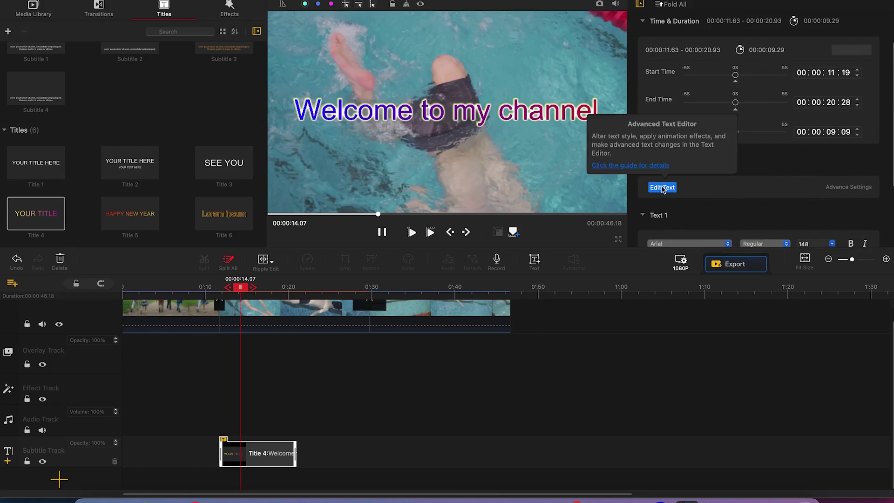
left_click(660, 190)
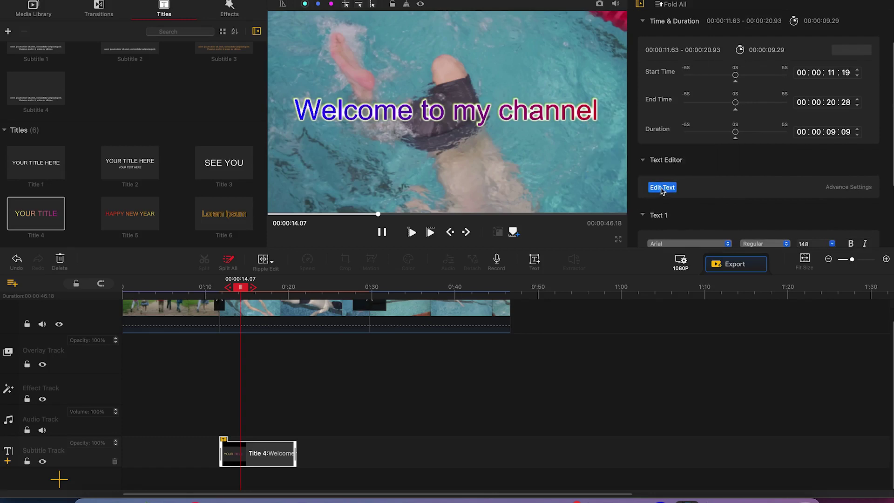
- Browse the effects library and preview the Glitch and Heart effects
left_click(226, 18)
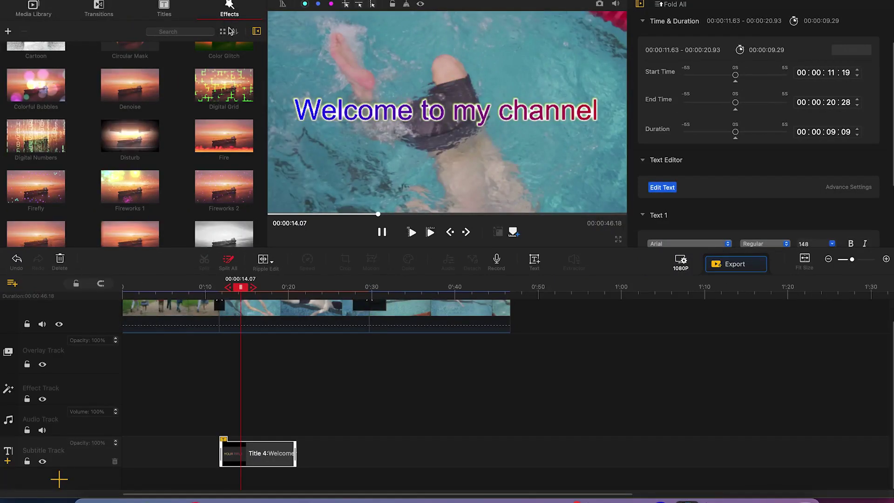
scroll(172, 160, "down", 5)
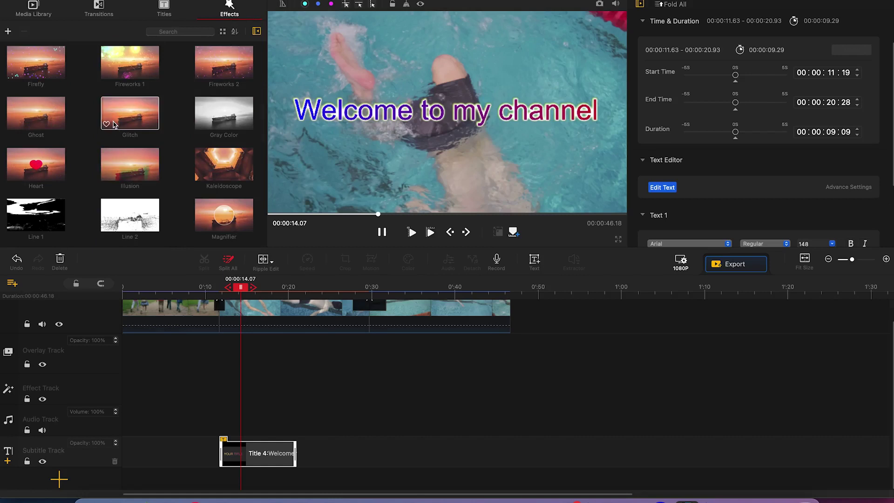
left_click(114, 125)
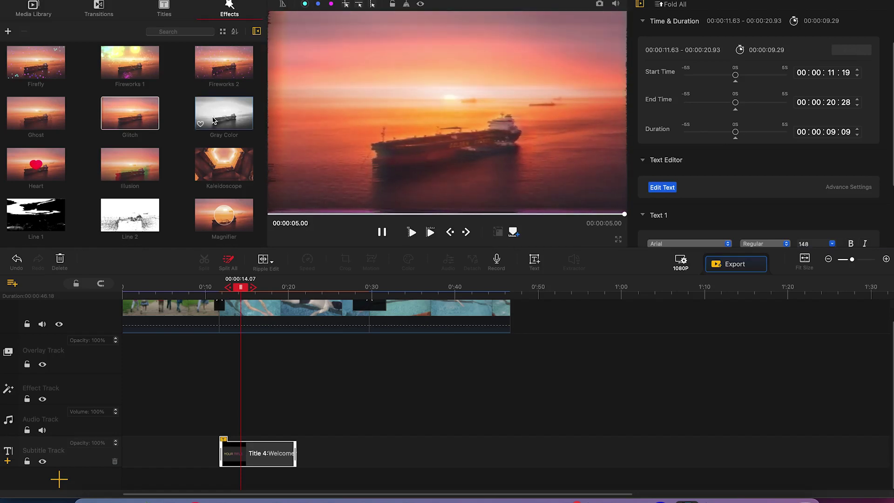
left_click(44, 176)
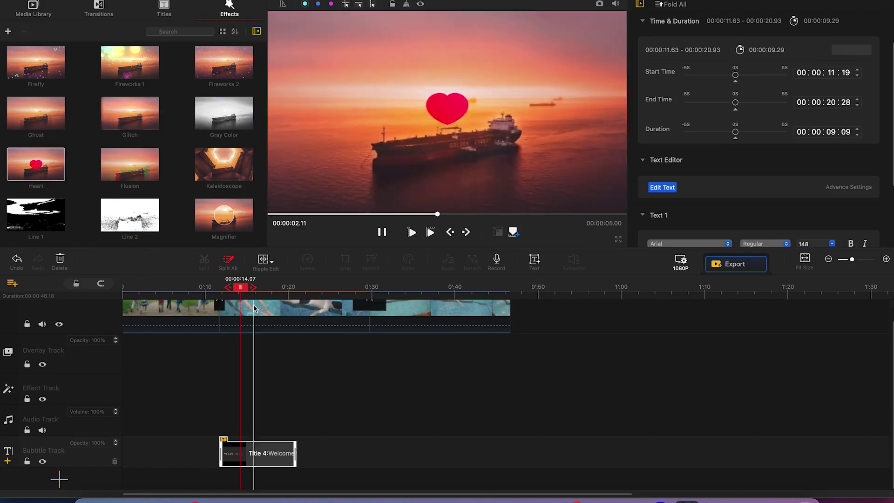
- Place the Heart effect on the effect track over the last swimming clip and trim its start to 00:00:41:15
left_click(283, 315)
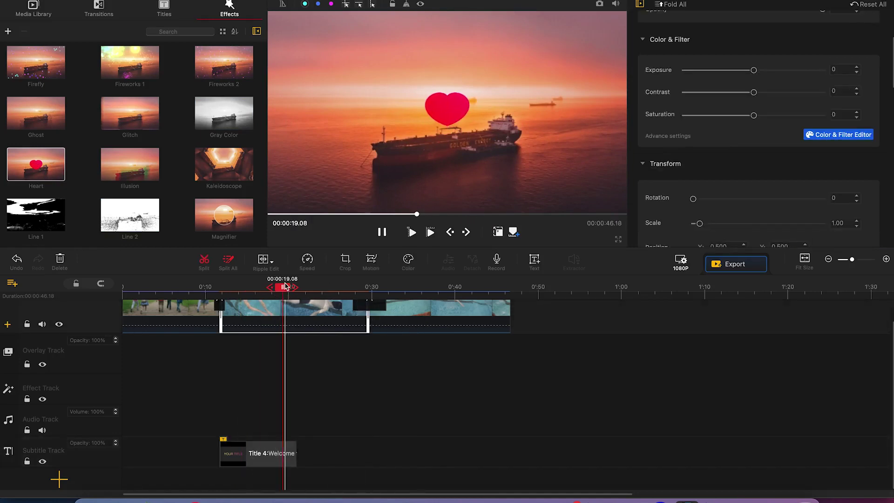
left_click_drag(286, 286, 465, 320)
left_click(461, 320)
left_click_drag(461, 286, 455, 285)
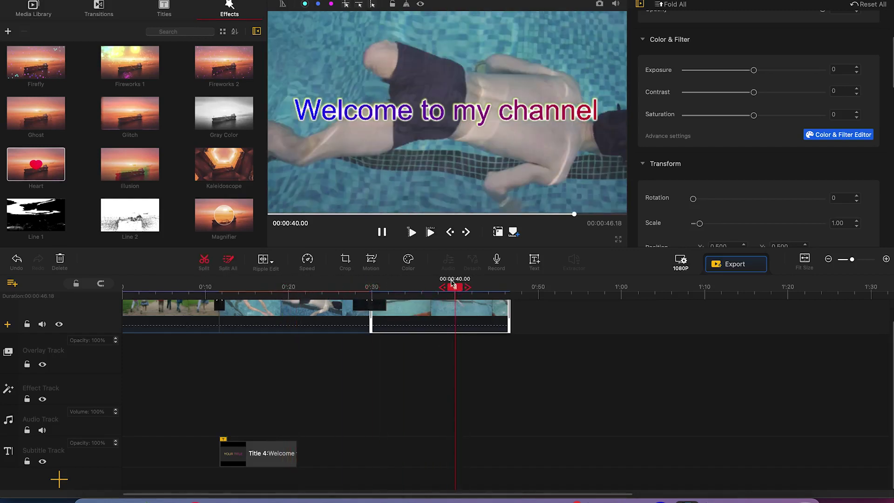
left_click_drag(46, 167, 479, 425)
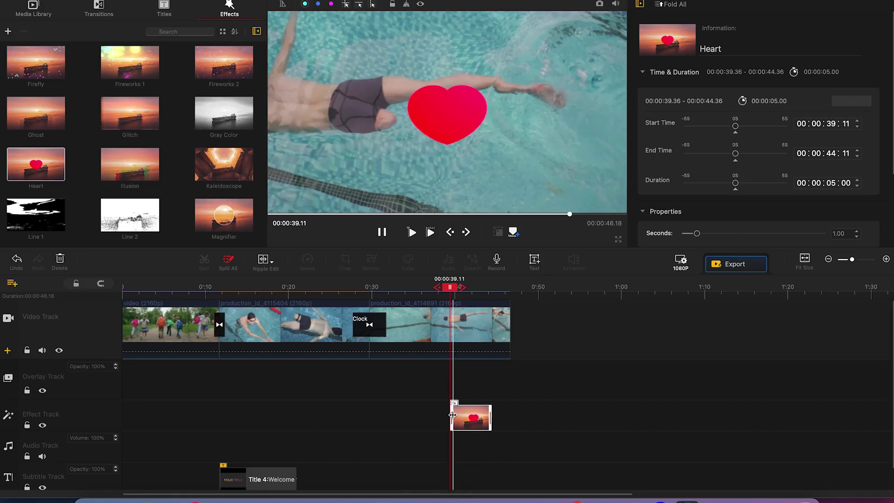
left_click_drag(453, 414, 473, 420)
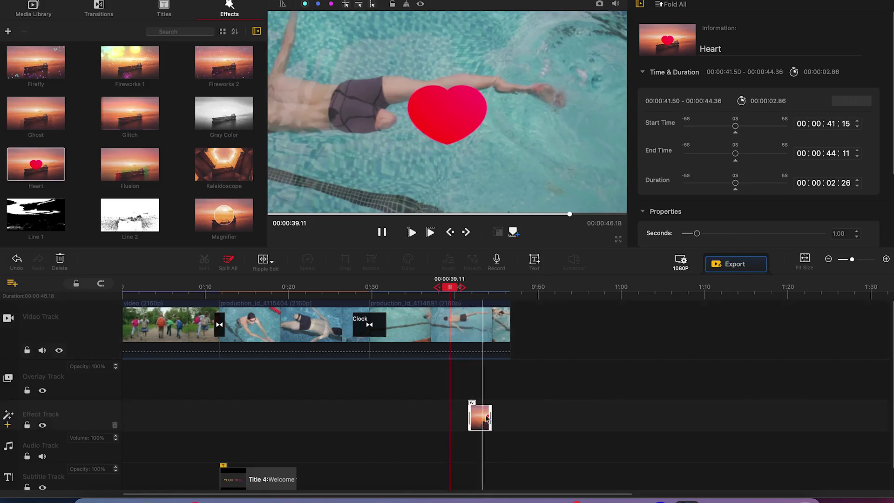
left_click_drag(451, 292, 468, 296)
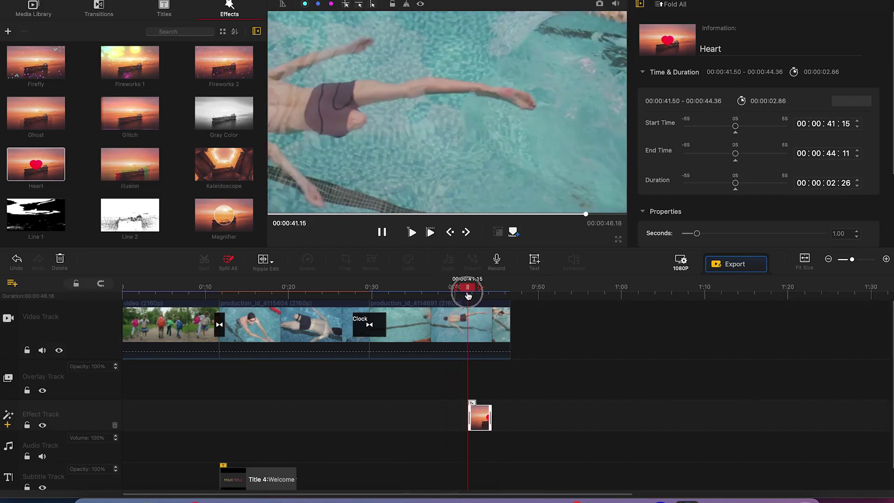
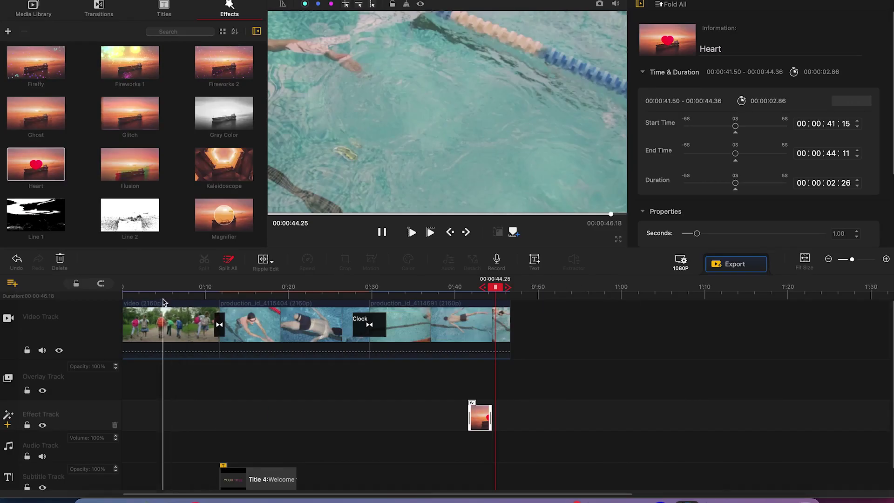
- Show the preview rulers on the 00:00:05.03 frame and add cyan guides near all four edges plus one crossed pair beside the pink backpack
left_click(164, 290)
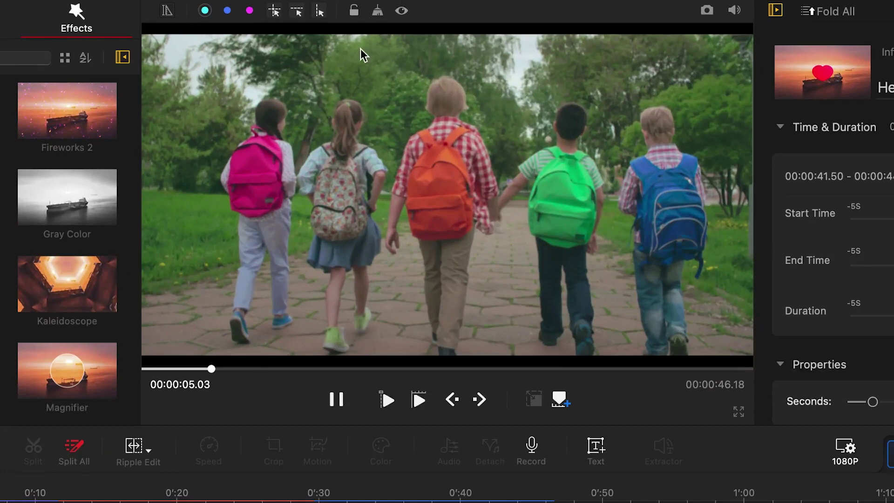
left_click(167, 11)
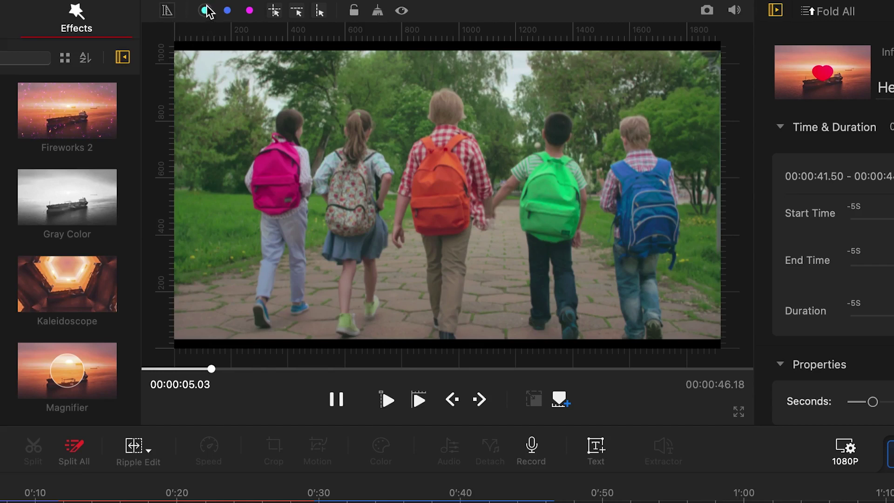
left_click_drag(173, 145, 223, 158)
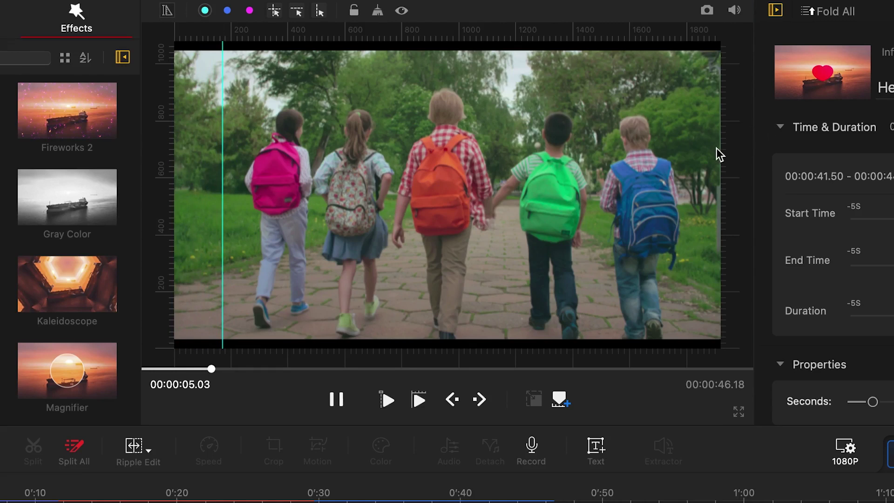
left_click_drag(726, 156, 674, 132)
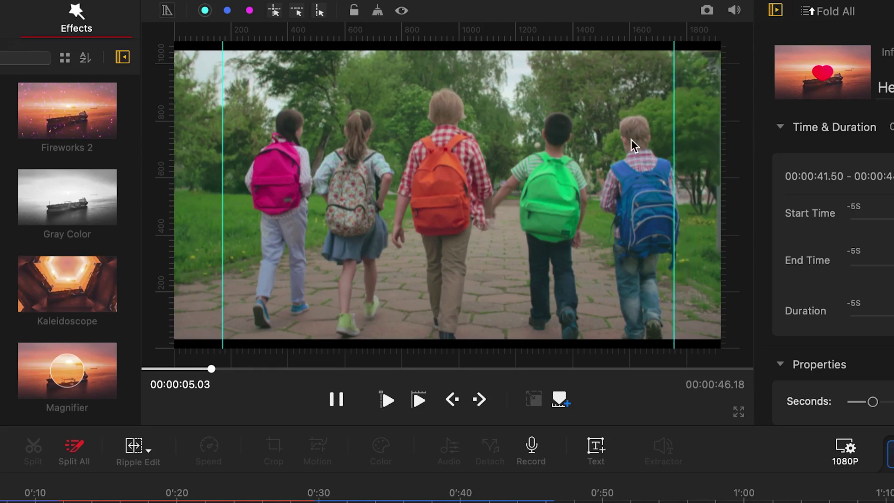
left_click_drag(345, 48, 355, 78)
left_click_drag(398, 347, 387, 305)
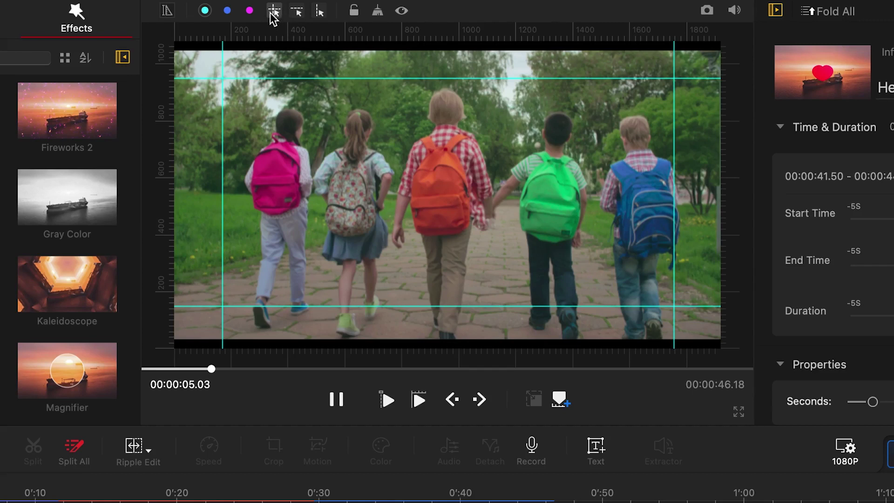
left_click_drag(277, 20, 312, 198)
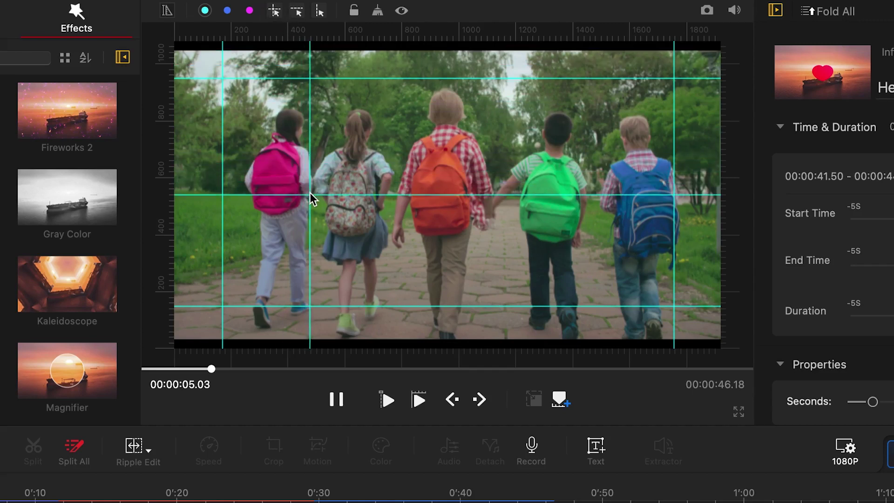
- Switch the guide colour to magenta and add a horizontal guide, a vertical guide and a crossed pair over the middle of the frame
left_click(250, 11)
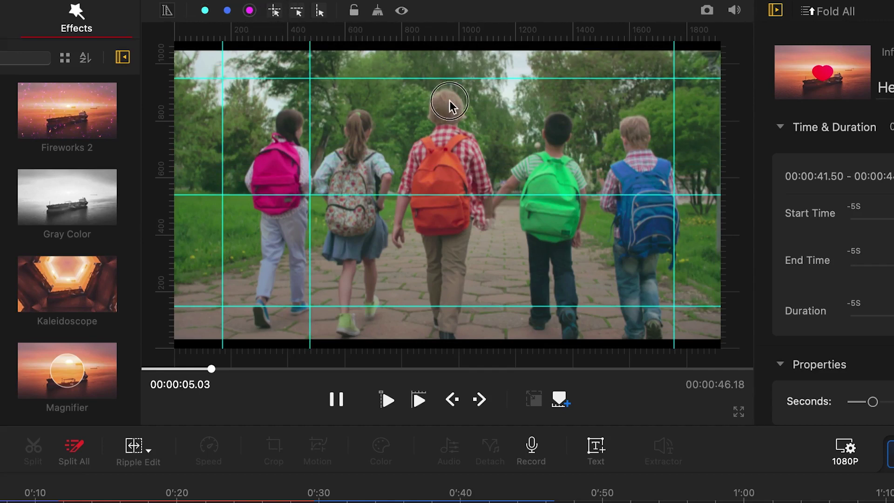
left_click_drag(451, 36, 467, 137)
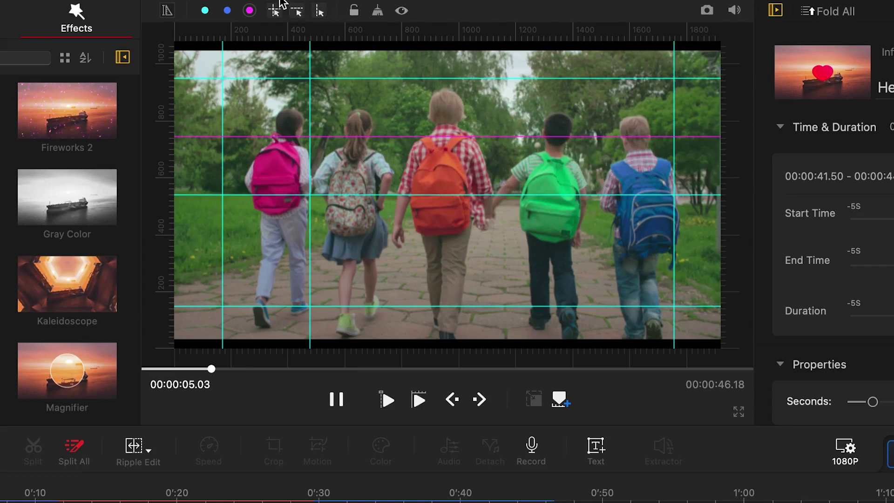
left_click(321, 19)
left_click(510, 172)
left_click(275, 11)
left_click(429, 244)
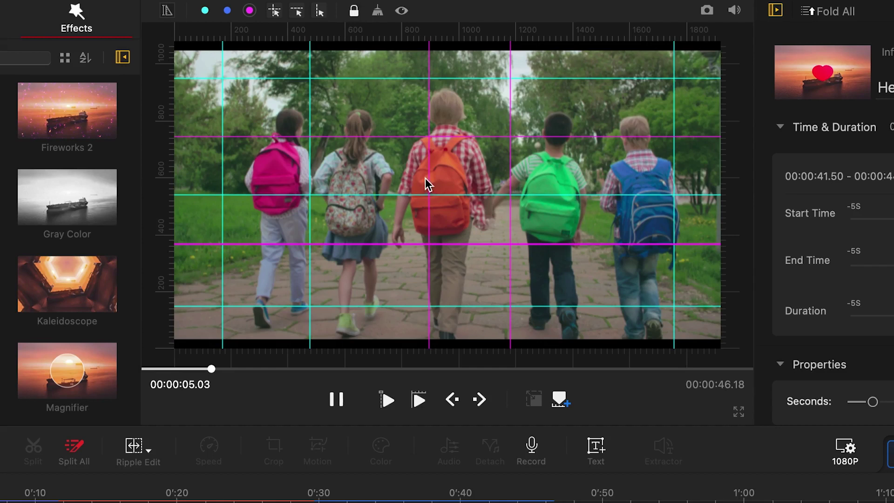
- Toggle the guides off and back on, and clear all of them from the preview
left_click(403, 11)
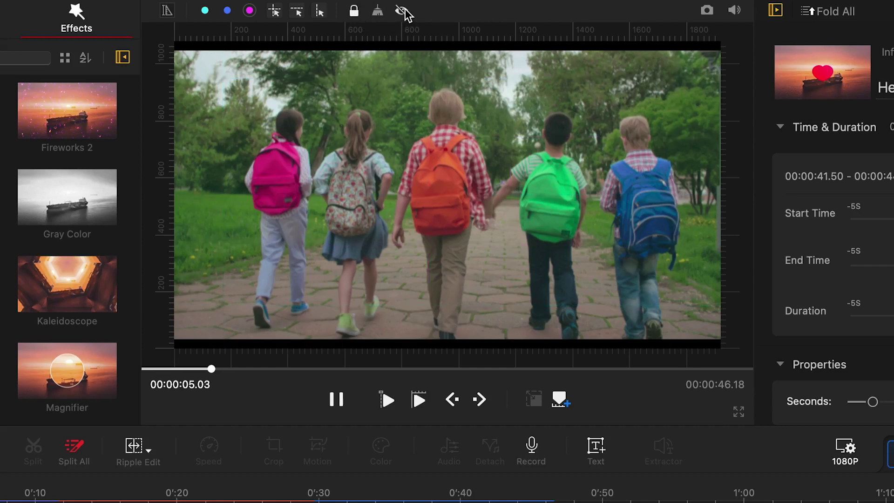
left_click(402, 11)
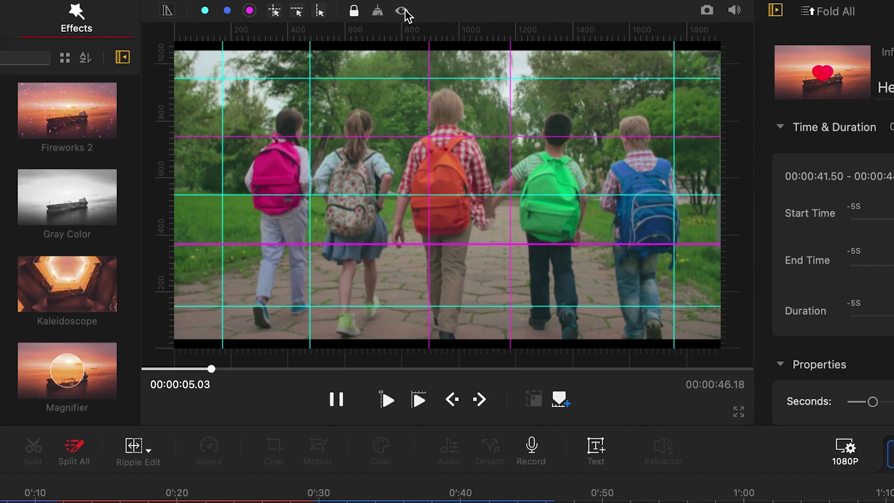
left_click(380, 14)
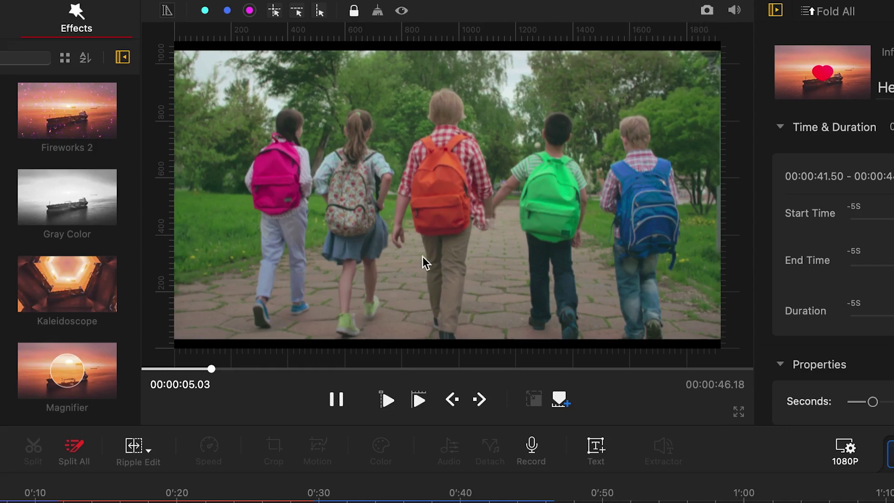
- Take a snapshot of the current frame, open the saved PNG to check it, and return to the editor
left_click(710, 10)
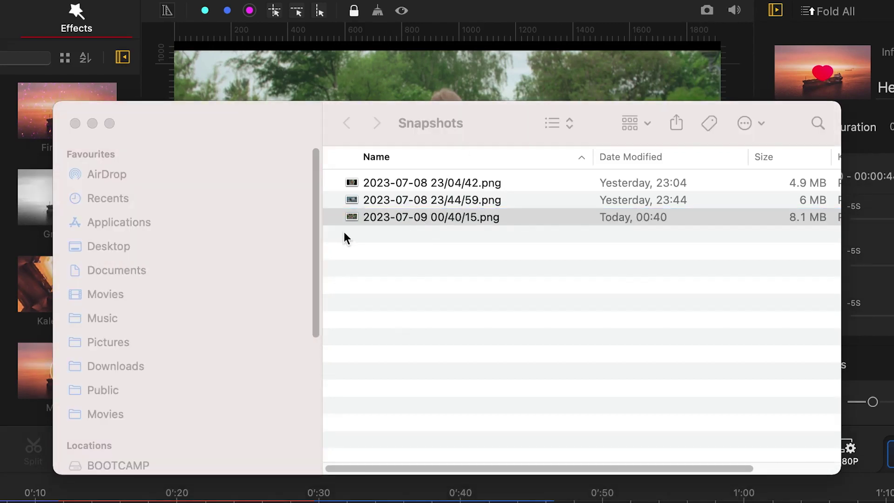
double_click(376, 217)
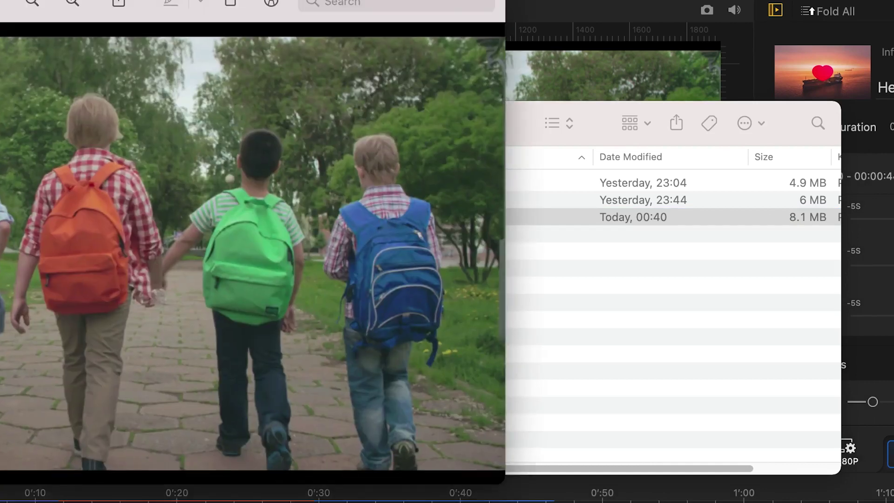
key("super+w")
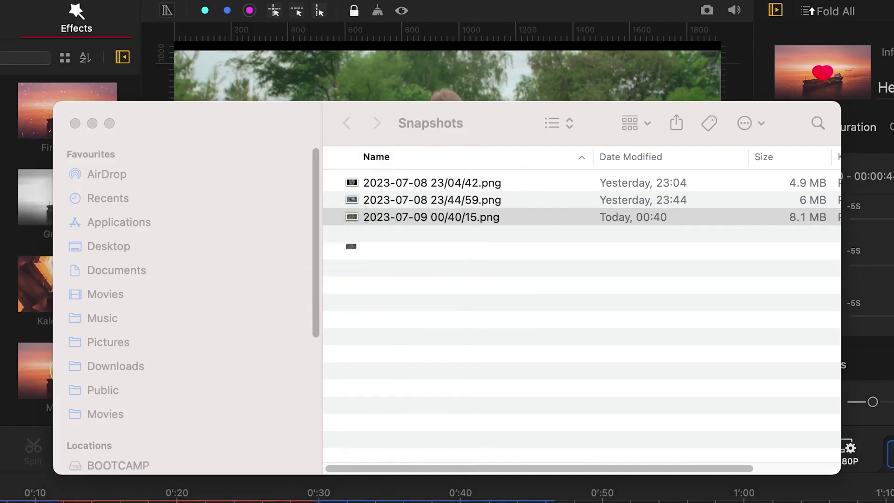
left_click(654, 4)
left_click(735, 10)
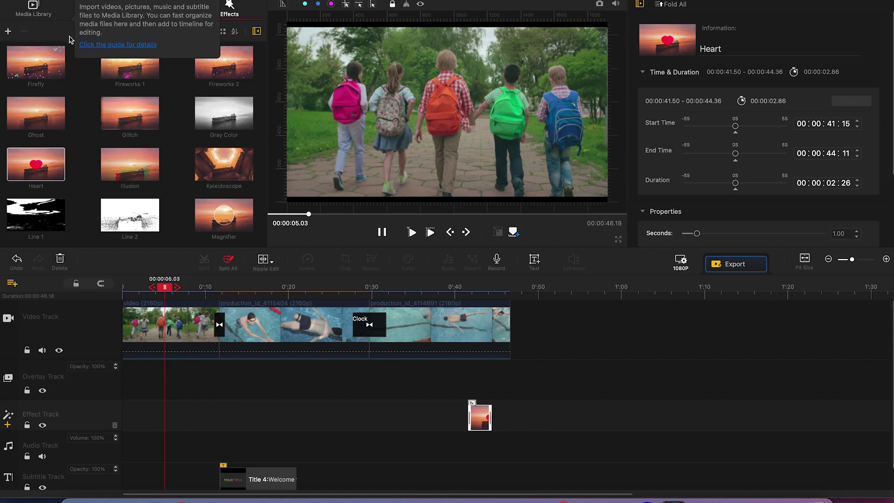
- Add the three photos from the VideoProc Vlogger picture folder to the overlay track, one over each video clip
left_click(18, 18)
left_click(20, 51)
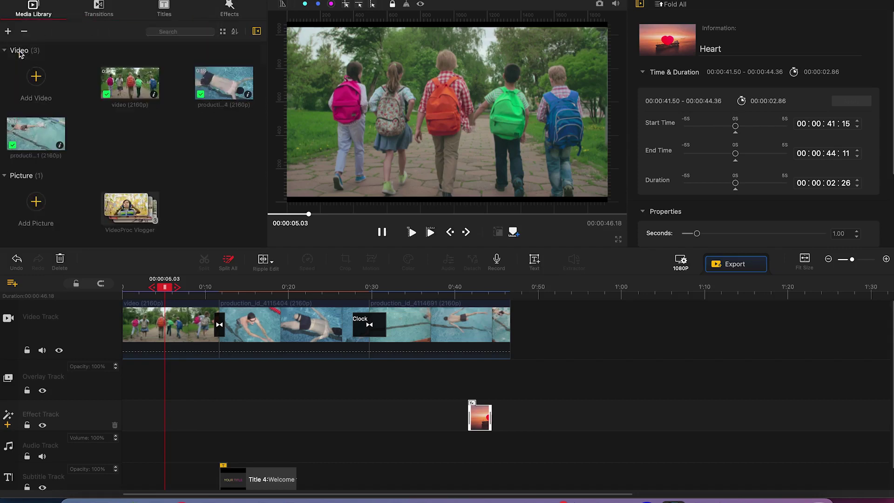
scroll(84, 210, "down", 1)
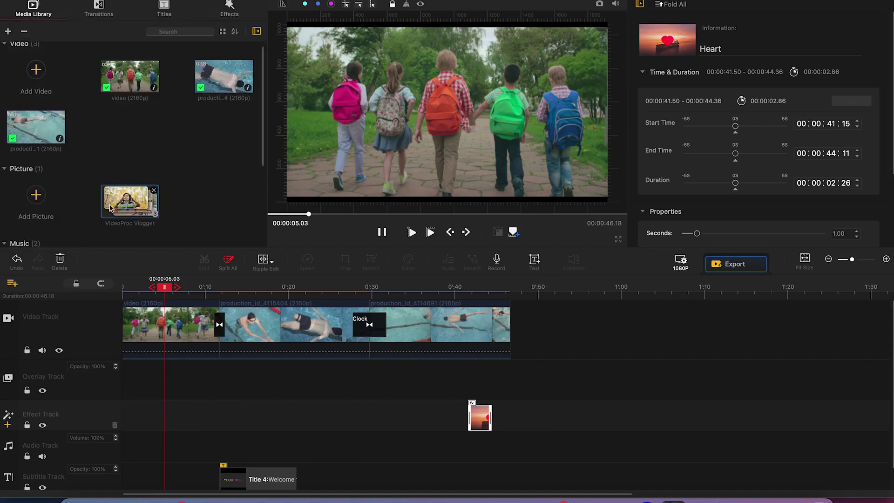
double_click(111, 206)
left_click_drag(144, 85, 183, 393)
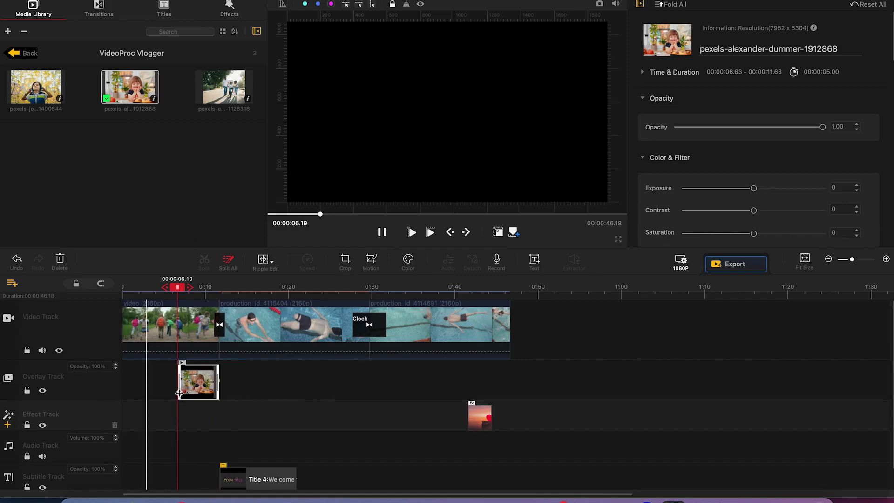
left_click_drag(25, 93, 285, 390)
left_click_drag(203, 75, 406, 386)
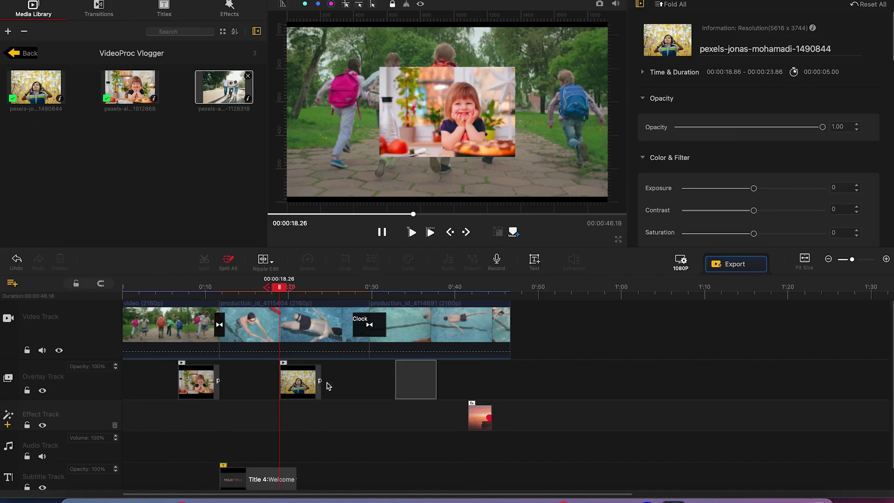
- Lengthen the headphones photo to about 00:00:25, shorten the girl's photo to about 00:00:09.23, and trim the last overlay photo's start to 00:00:33.60
left_click(307, 382)
left_click_drag(319, 382, 333, 382)
left_click(202, 380)
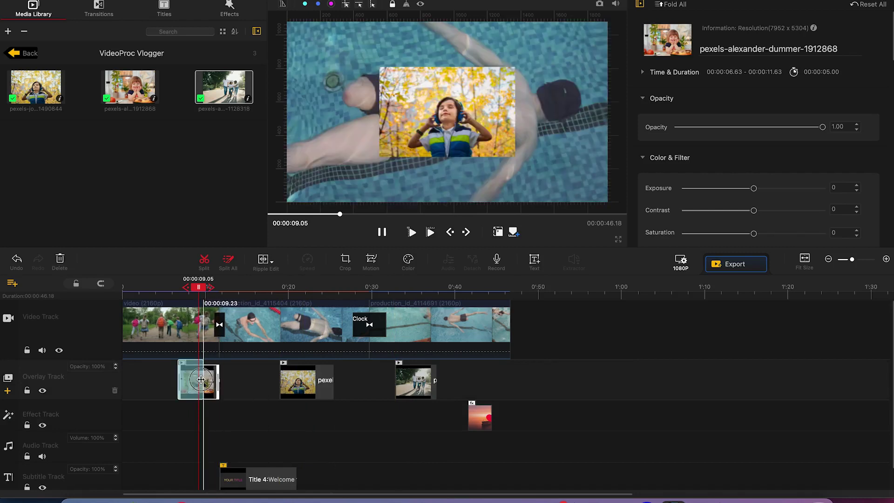
left_click(413, 380)
left_click_drag(397, 379, 403, 378)
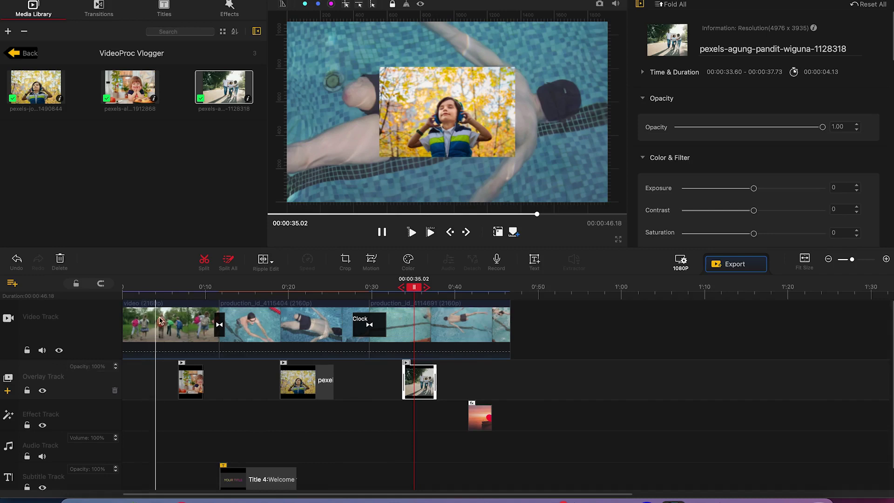
left_click(171, 281)
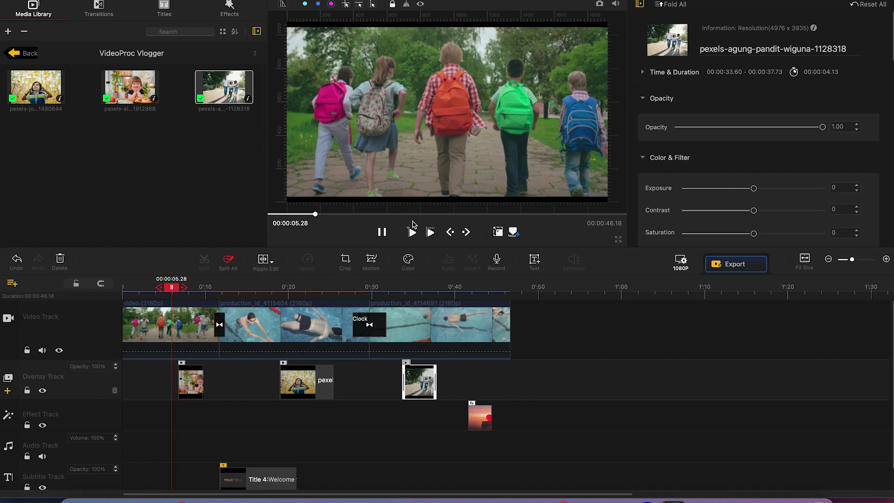
- Enlarge the overlay photo of the girl over the first clip until it fills the whole frame
left_click(413, 232)
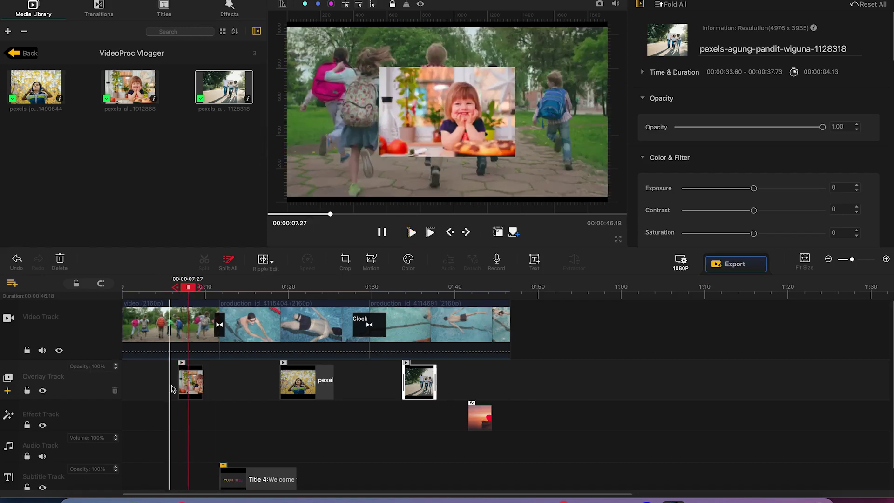
left_click(189, 382)
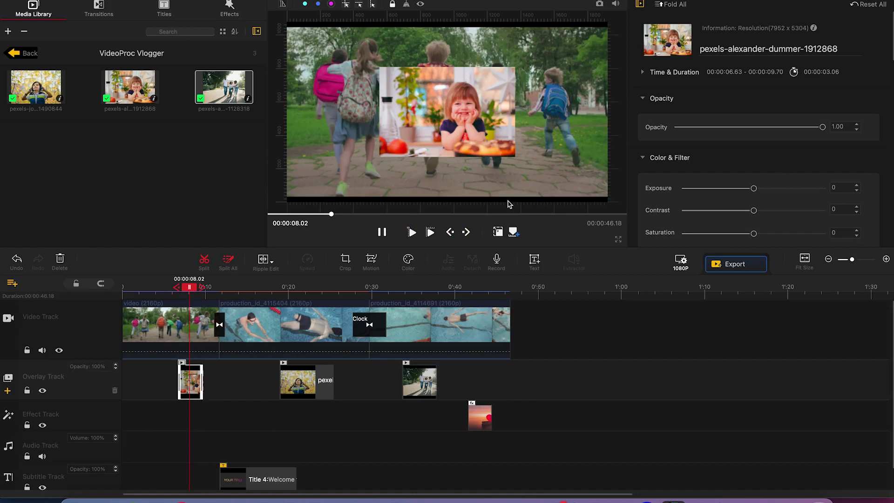
left_click(497, 233)
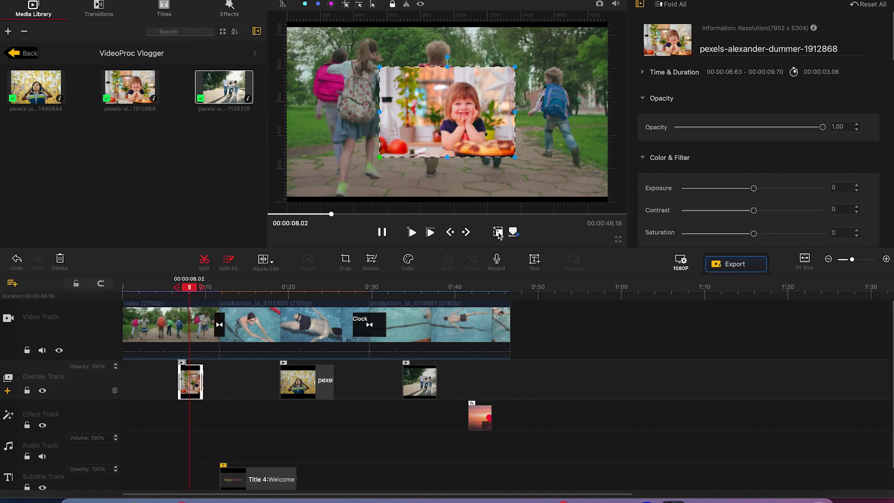
left_click_drag(516, 158, 593, 213)
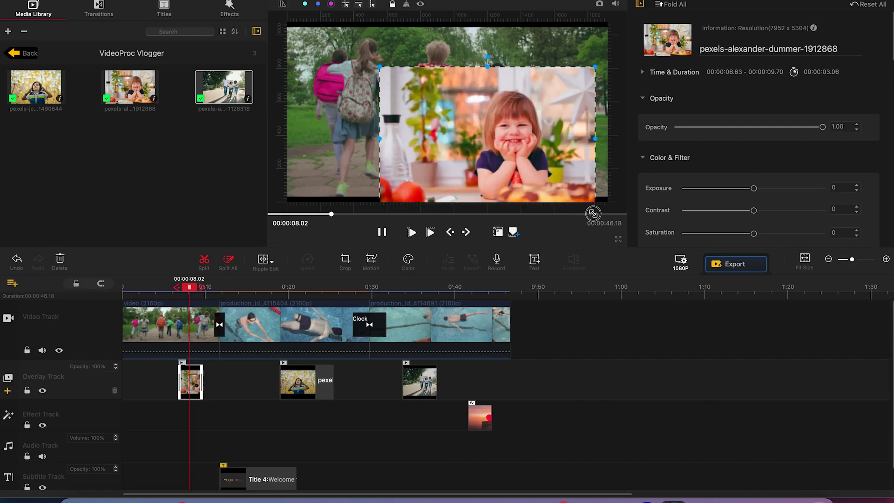
left_click_drag(537, 159, 550, 159)
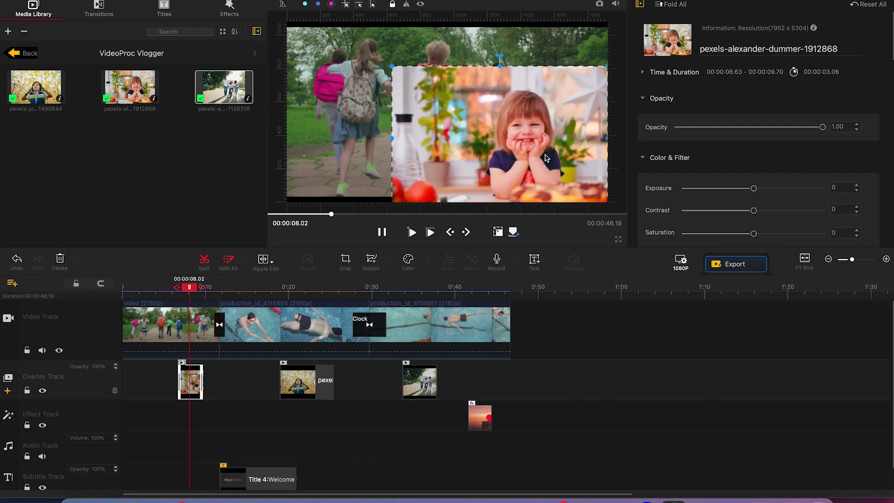
left_click_drag(391, 67, 275, 12)
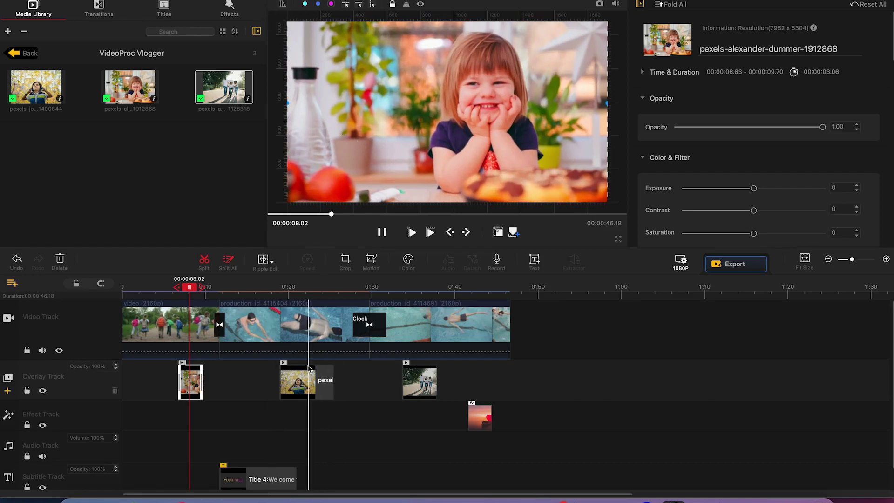
- Enlarge the headphones overlay photo until it fills the whole frame and trim its end to 00:00:22.13
left_click(311, 296)
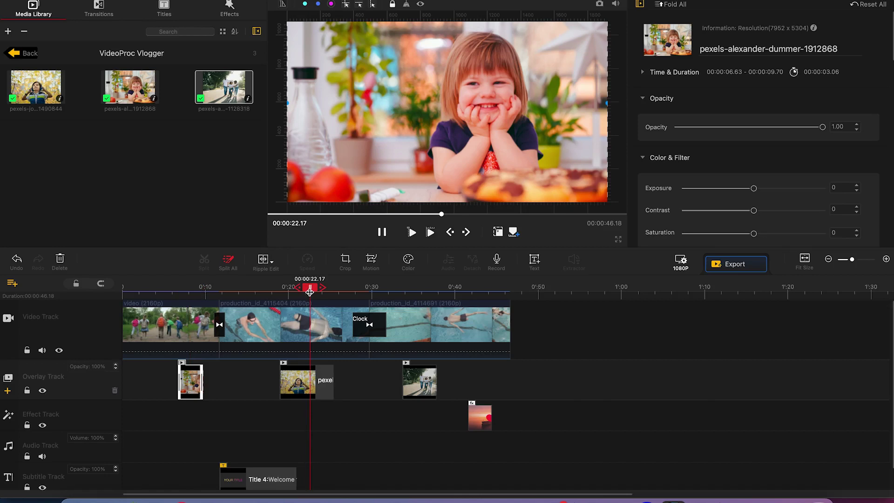
left_click(313, 386)
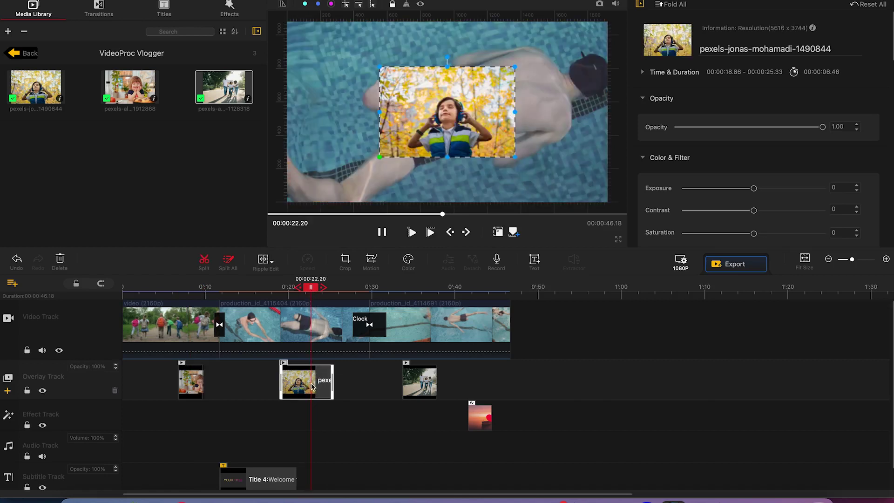
left_click(497, 232)
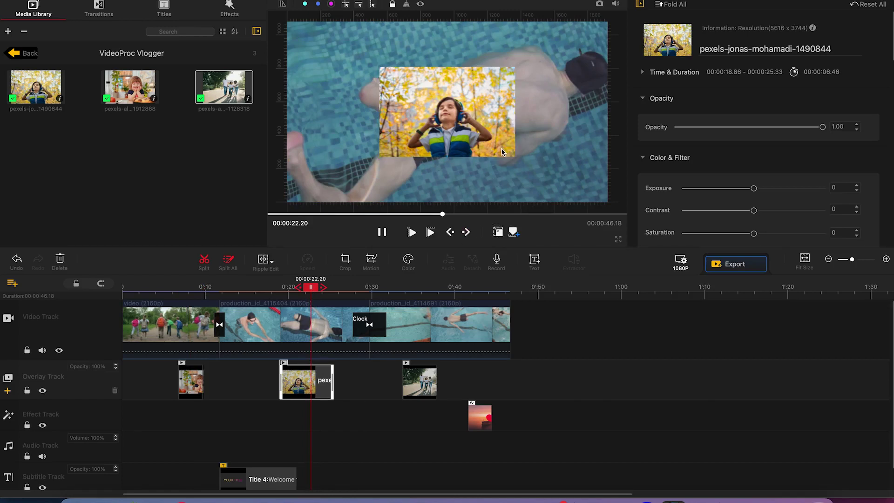
left_click(512, 233)
left_click_drag(515, 157, 581, 200)
left_click_drag(528, 162, 536, 151)
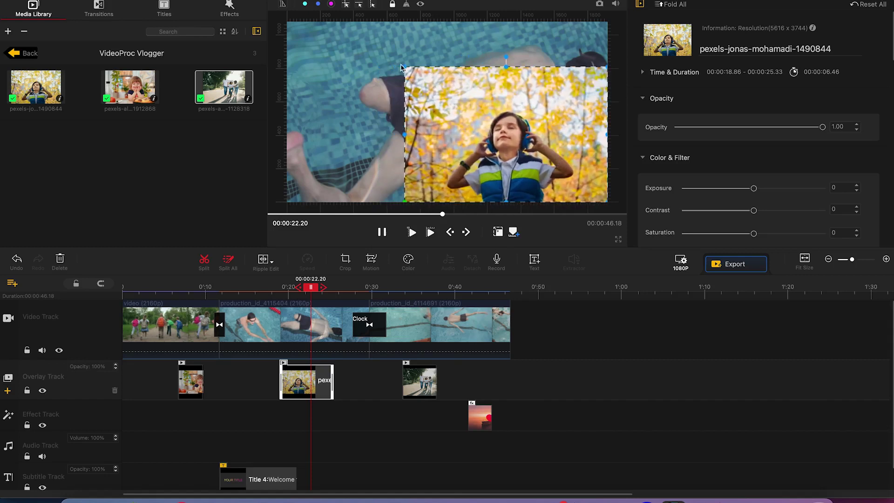
left_click_drag(405, 66, 280, 3)
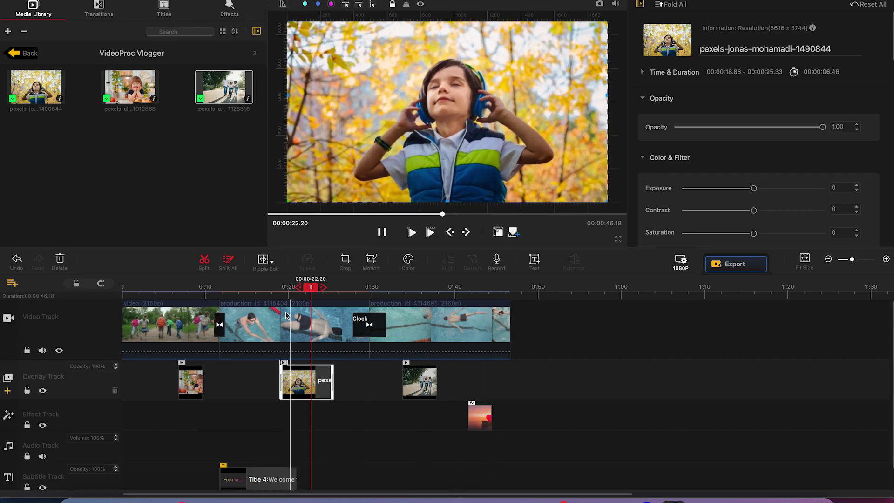
left_click_drag(309, 289, 274, 270)
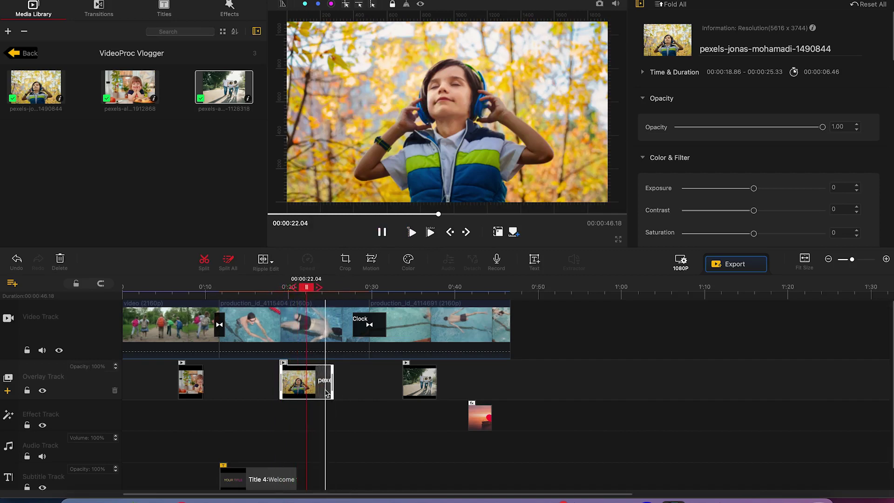
left_click_drag(327, 391, 306, 381)
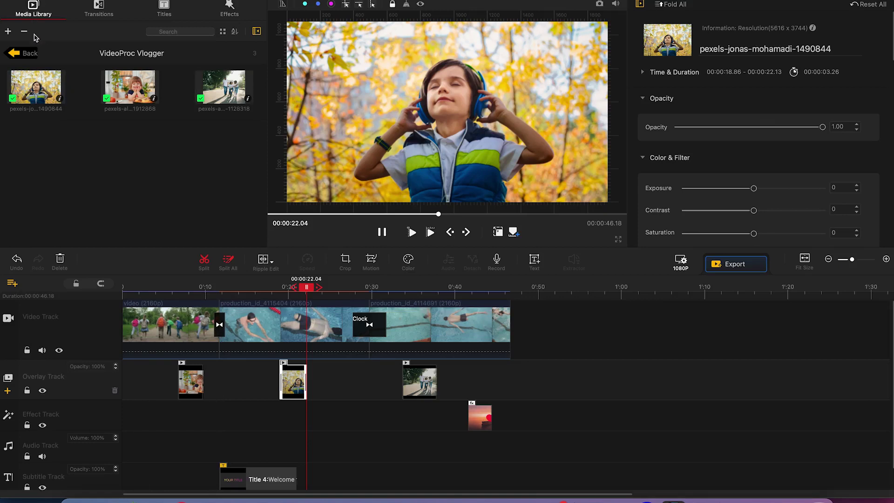
- Add the chill-abstract-intention-12099 music from the media library to the start of the audio track
left_click(24, 55)
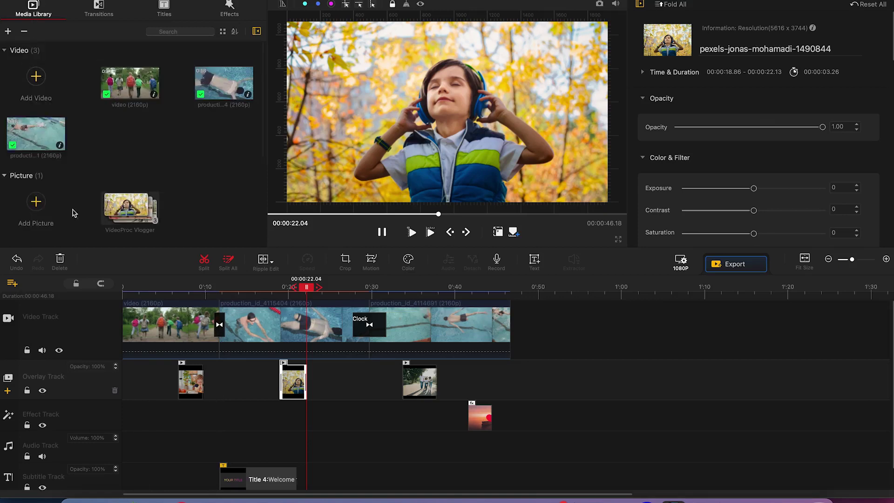
scroll(83, 224, "down", 5)
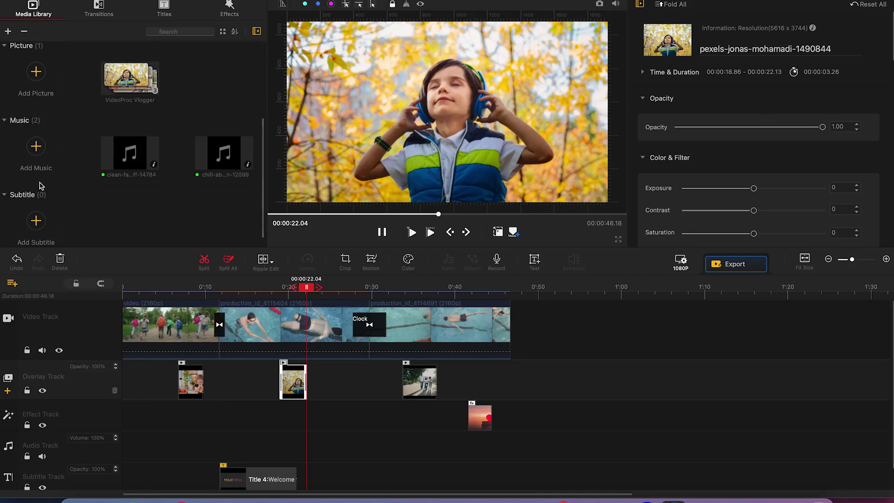
left_click_drag(202, 161, 183, 415)
- Set the music clip's volume to 0.89, its fade in to 1.65 and its fade out to 2.00
left_click(288, 448)
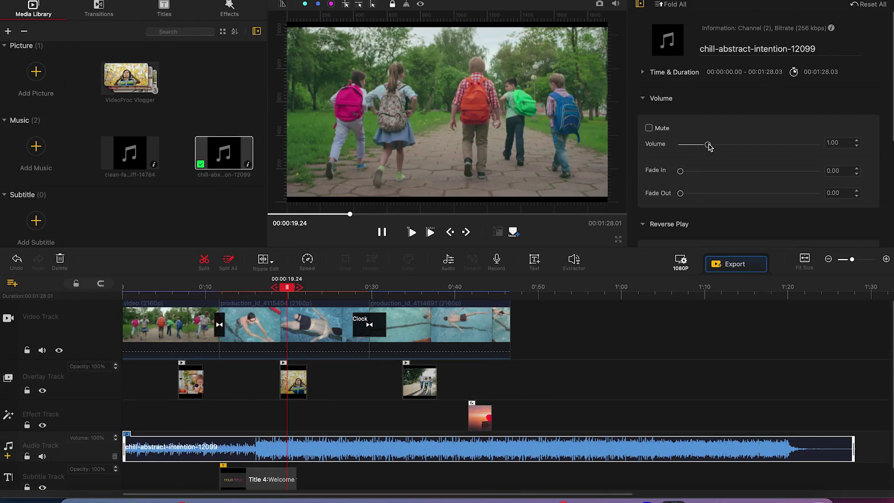
left_click_drag(708, 146, 702, 179)
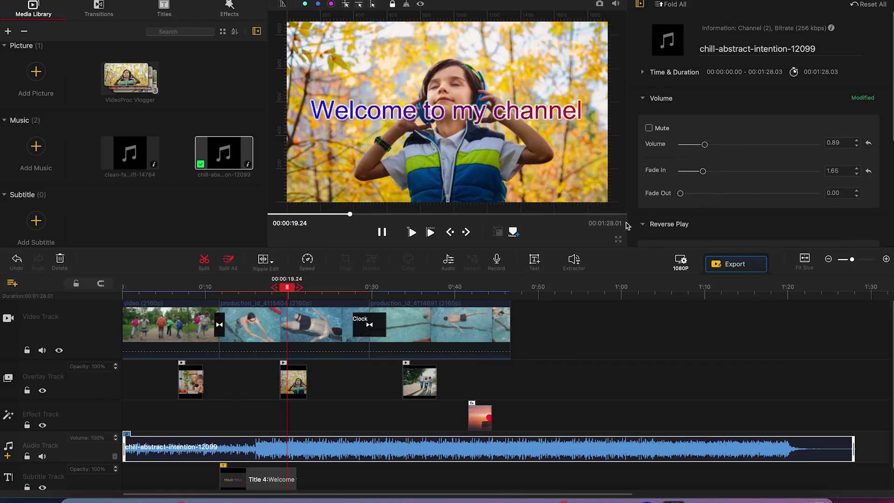
left_click_drag(688, 196, 707, 205)
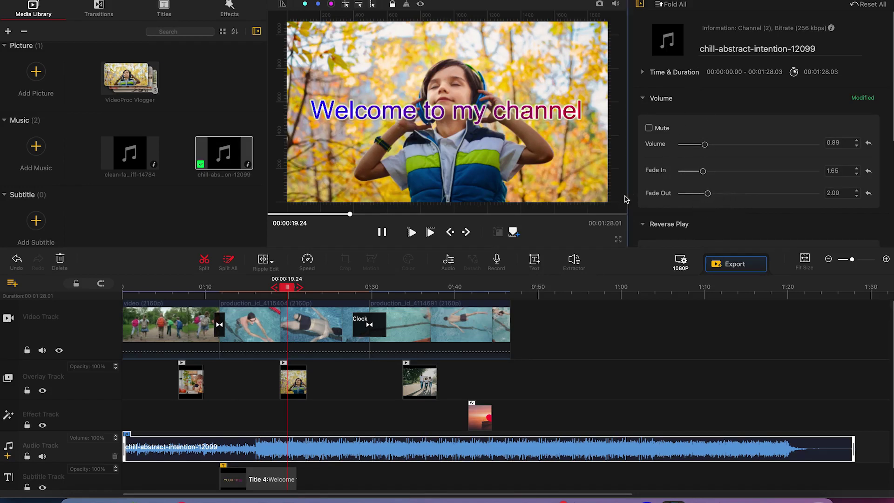
- Trim the end of the music clip to 00:00:46.59 so that it matches the end of the video track
left_click(614, 460)
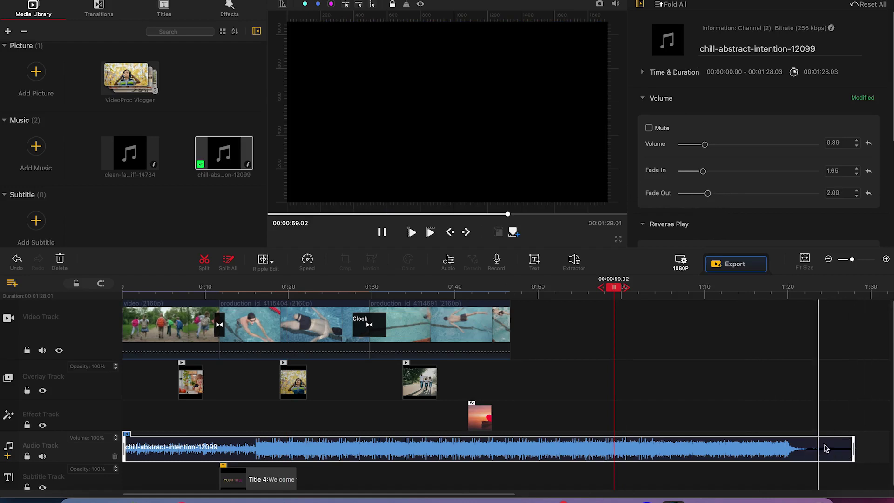
left_click_drag(853, 447, 509, 422)
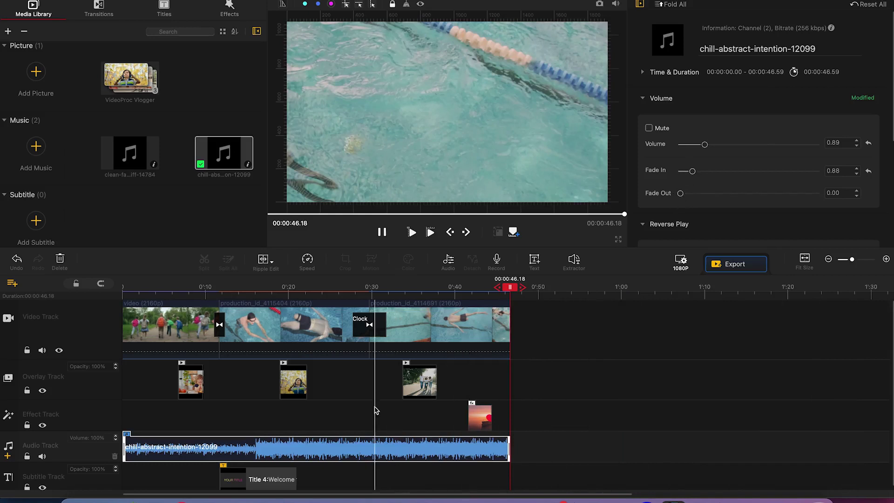
left_click(358, 289)
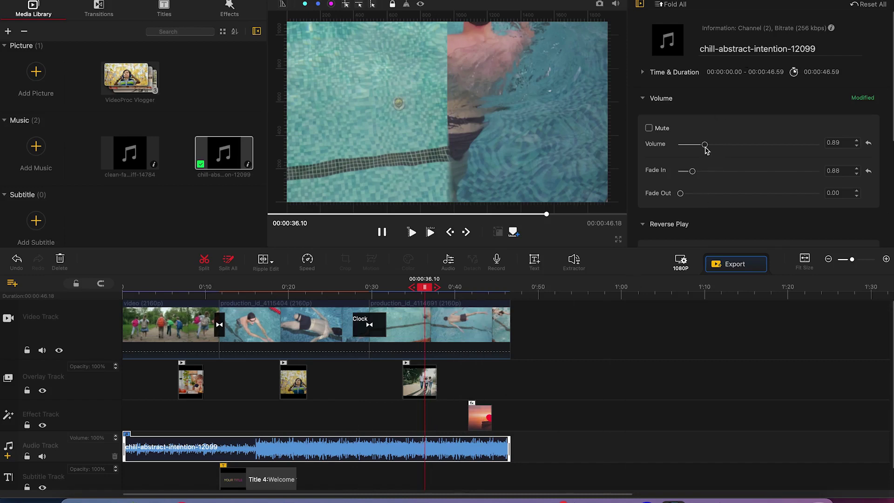
- Mute and unmute the music clip, and do the same for the whole audio track
left_click(649, 128)
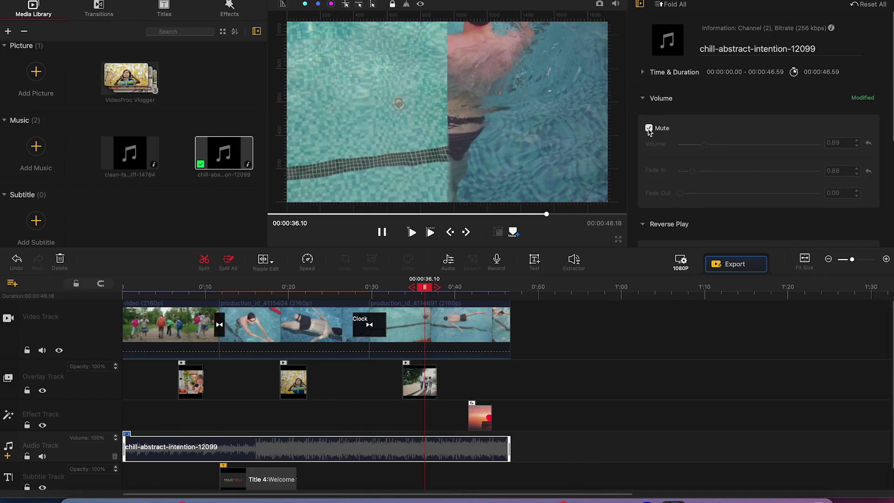
left_click(649, 128)
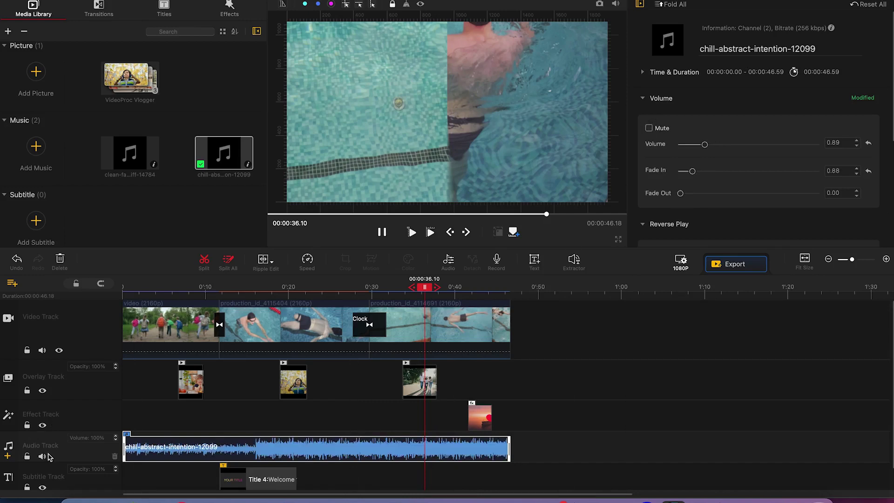
left_click(43, 456)
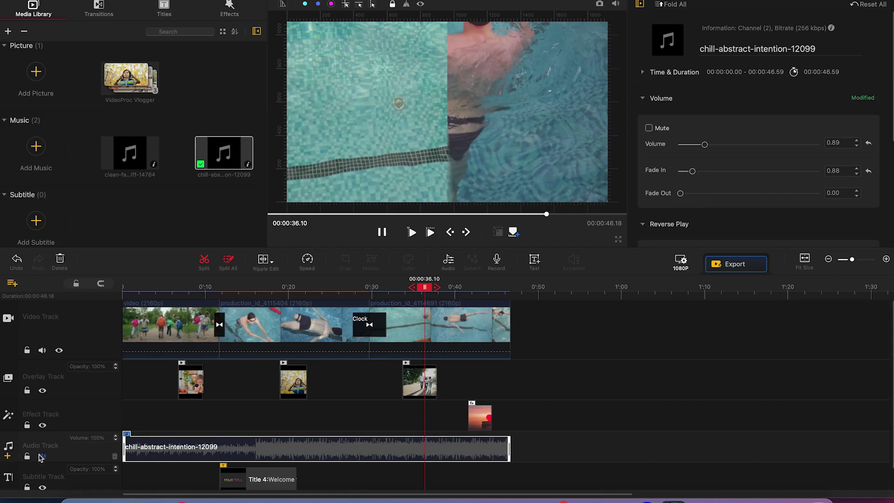
left_click(42, 457)
- Lock the audio track and unlock it again
left_click(27, 456)
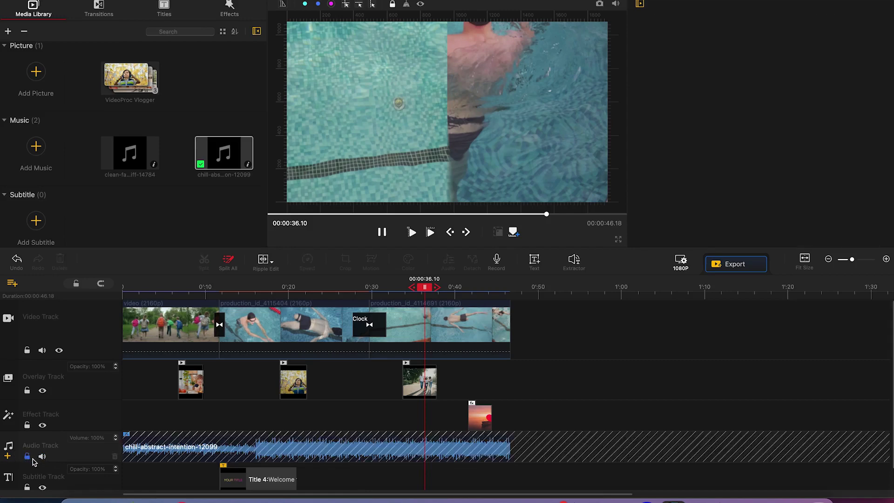
left_click(33, 459)
left_click(27, 456)
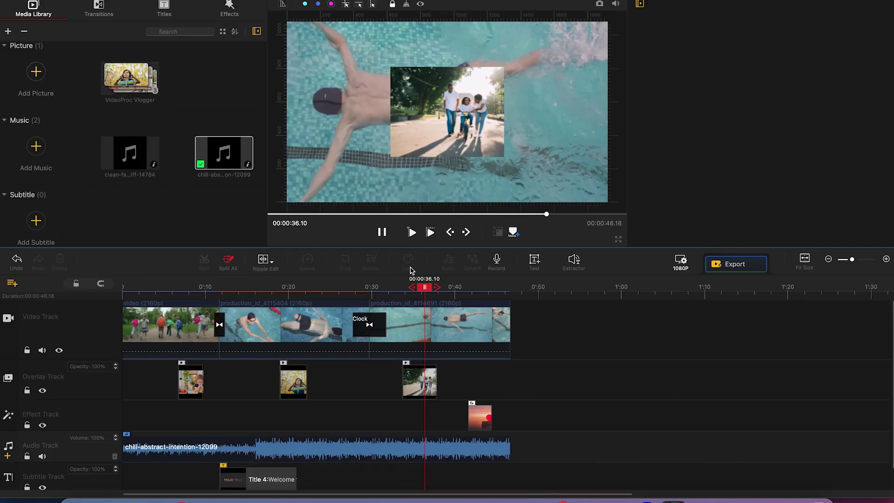
- Open the first video clip, the schoolchildren walking, in the Color & Filter Editor and stop its playback
left_click_drag(422, 287, 150, 242)
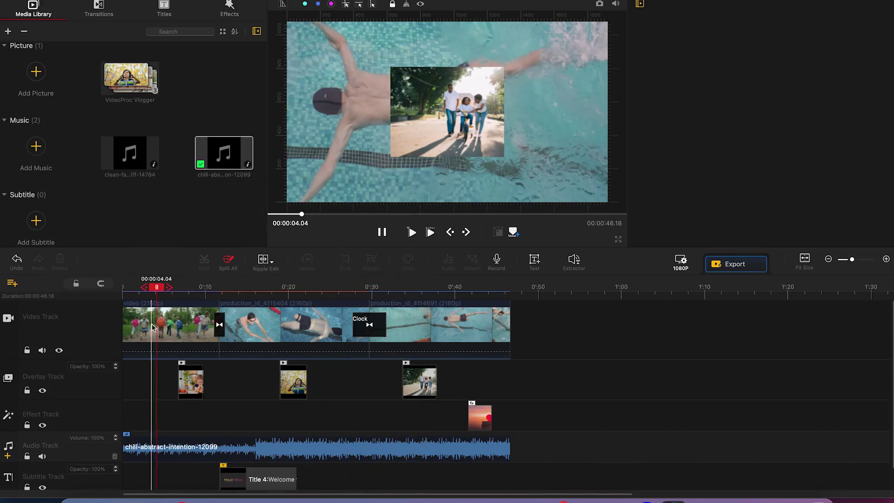
left_click(169, 329)
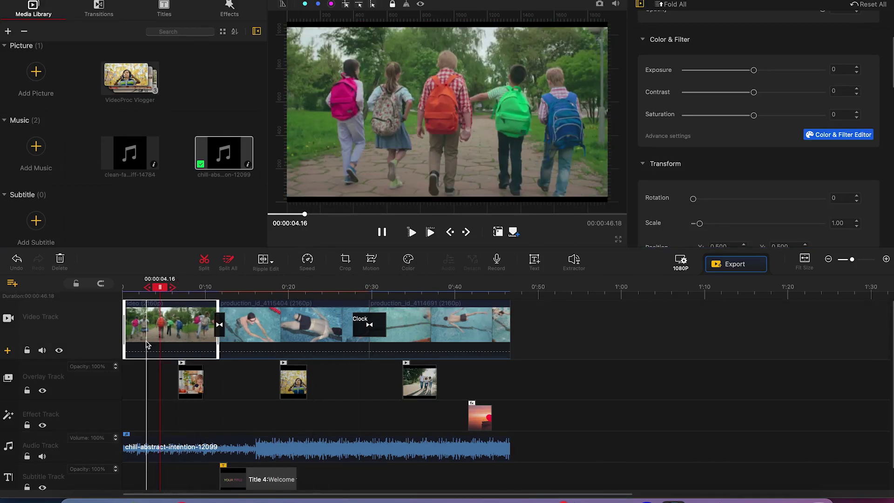
left_click(409, 260)
left_click(443, 400)
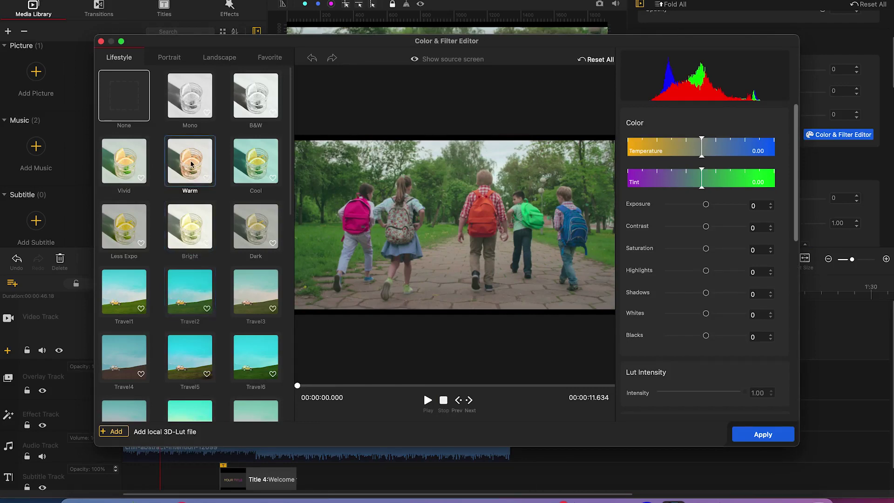
- Try out several Lifestyle filters on the clip, including Travel5, Travel7, Travel4 and Travel1
scroll(170, 265, "down", 2)
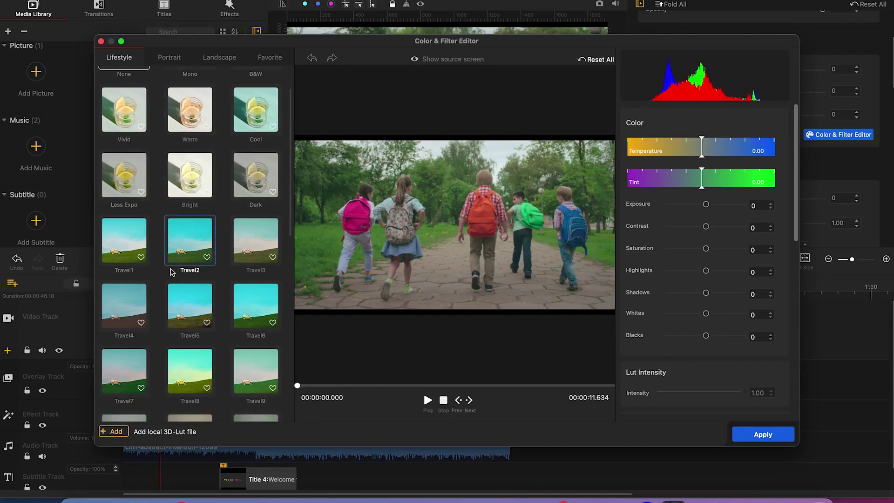
left_click(195, 246)
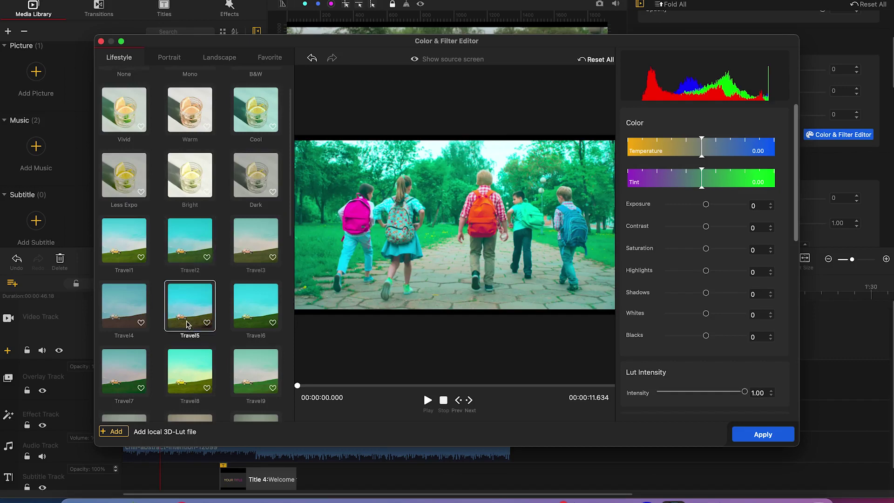
left_click(188, 323)
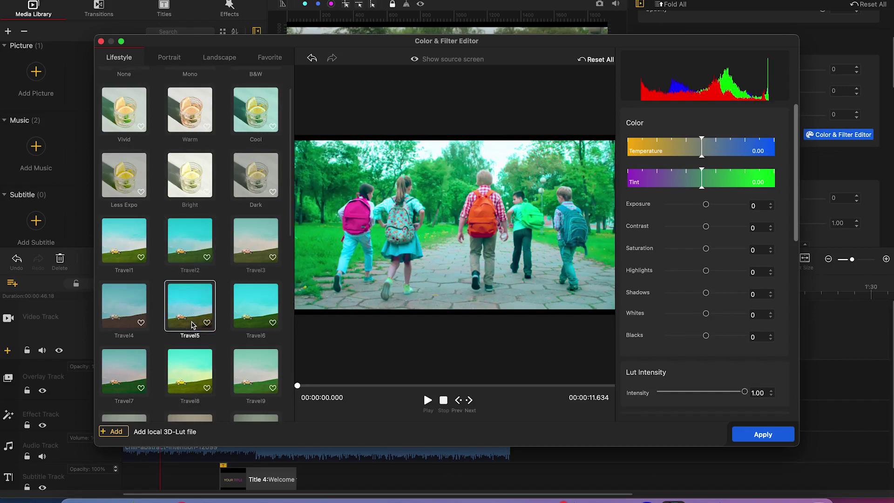
left_click(184, 363)
left_click(121, 370)
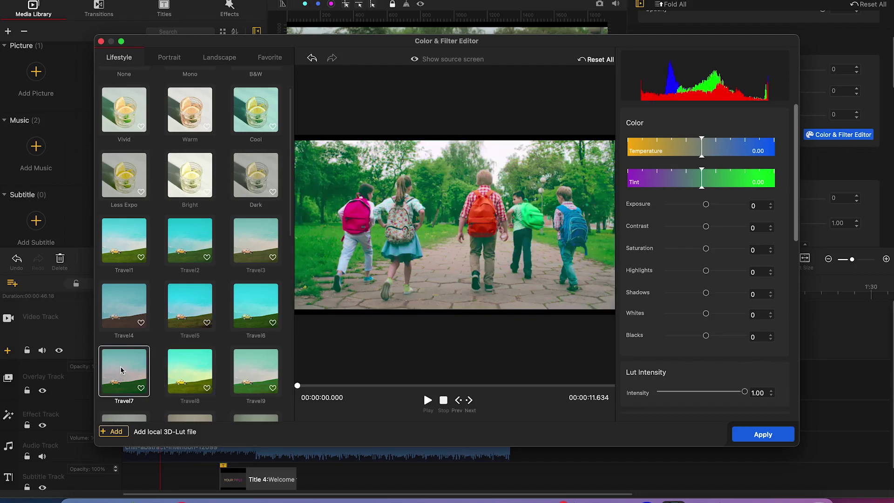
left_click(118, 307)
left_click(123, 242)
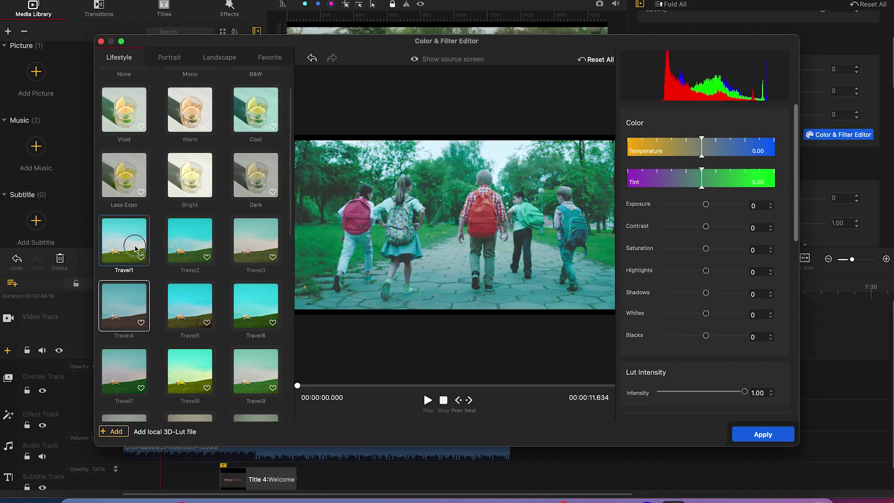
left_click(180, 99)
- Choose the Lowlight2 filter from the Portrait category for the clip
left_click(169, 57)
scroll(182, 248, "down", 1)
scroll(182, 248, "down", 2)
left_click(176, 293)
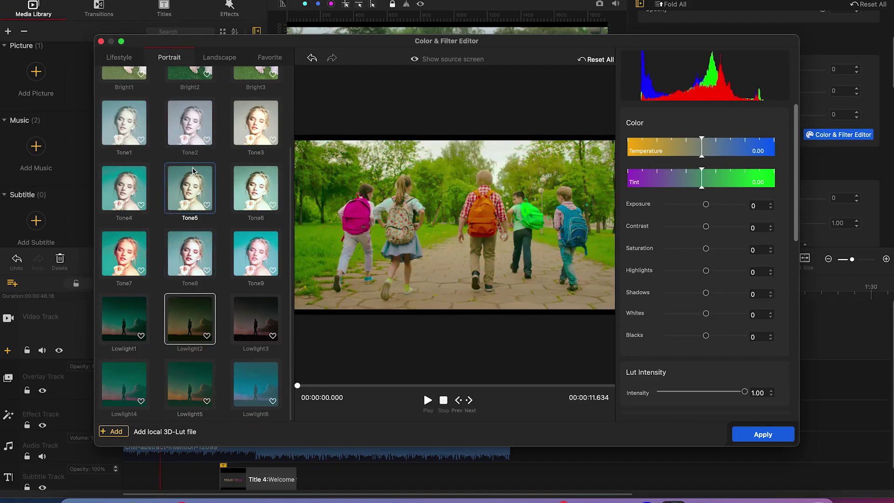
- Try out the Portrait filters Tone5 and Tone2 and the Landscape filters Sea6, Sea3, Grassland8 and Grassland7 on the clip
left_click(196, 190)
left_click(201, 145)
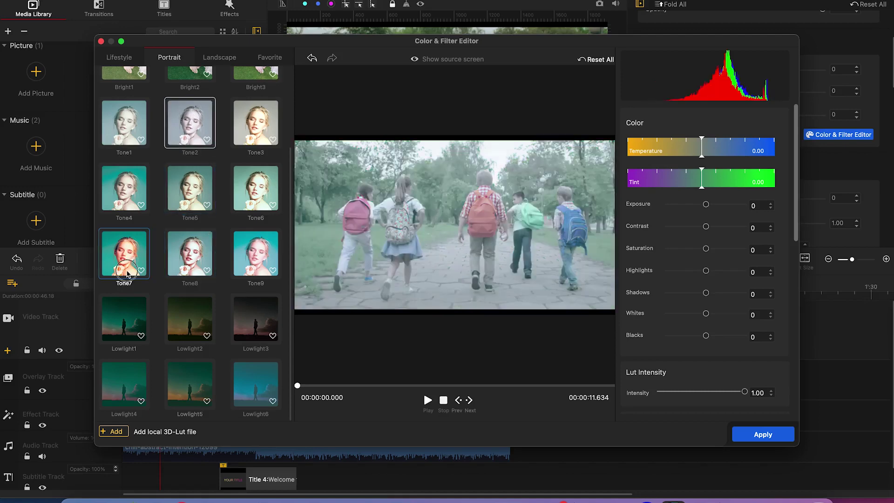
left_click(221, 58)
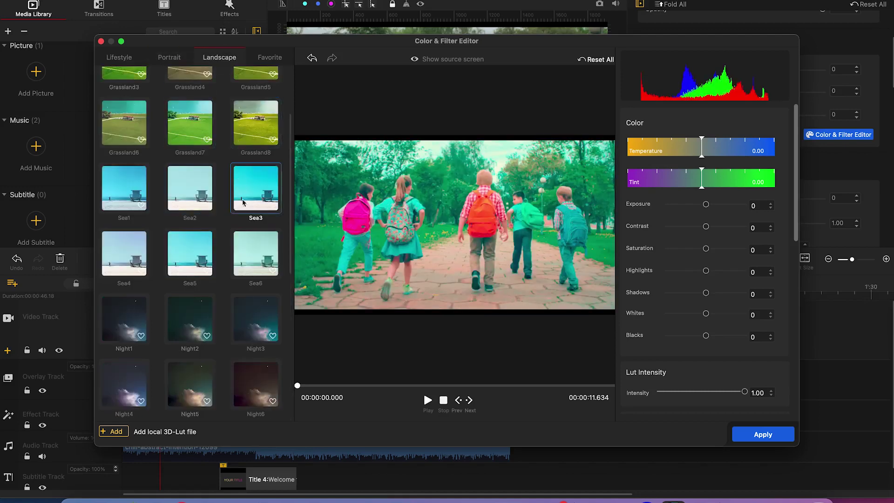
left_click(241, 248)
left_click(246, 200)
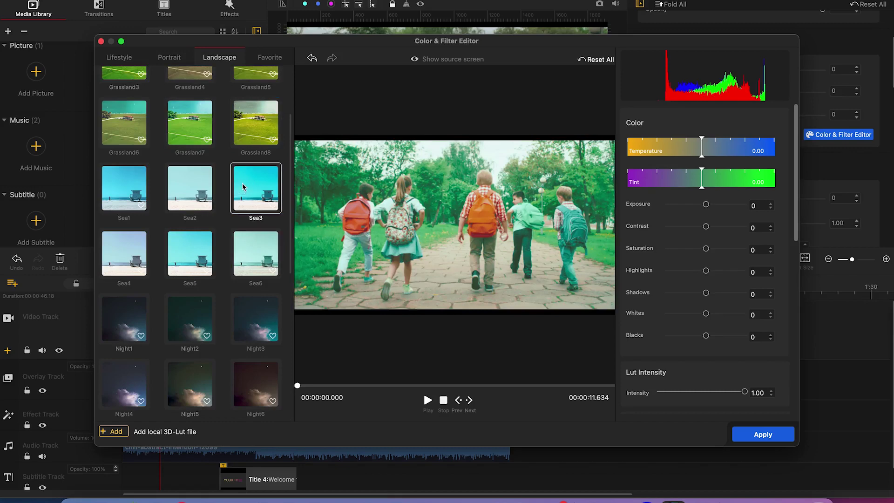
left_click(251, 131)
left_click(201, 139)
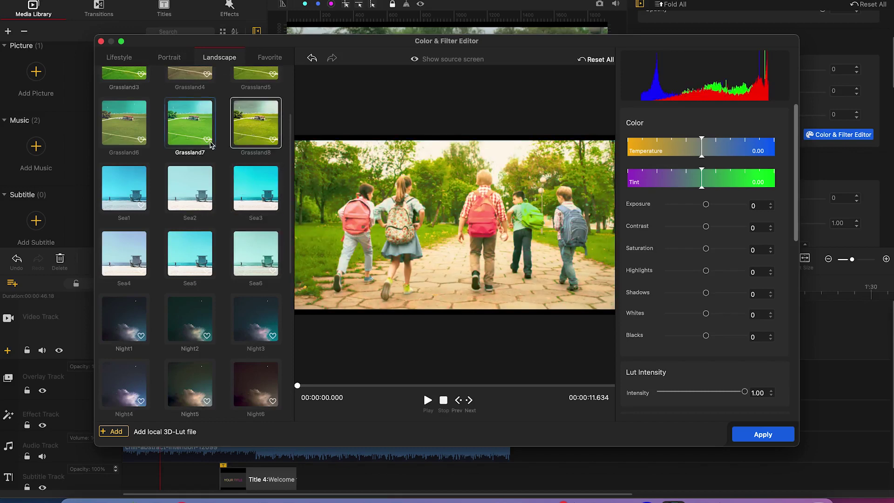
- Compare further Landscape filters on the clip, including Sea2, Sea5 and Sea1
left_click(191, 208)
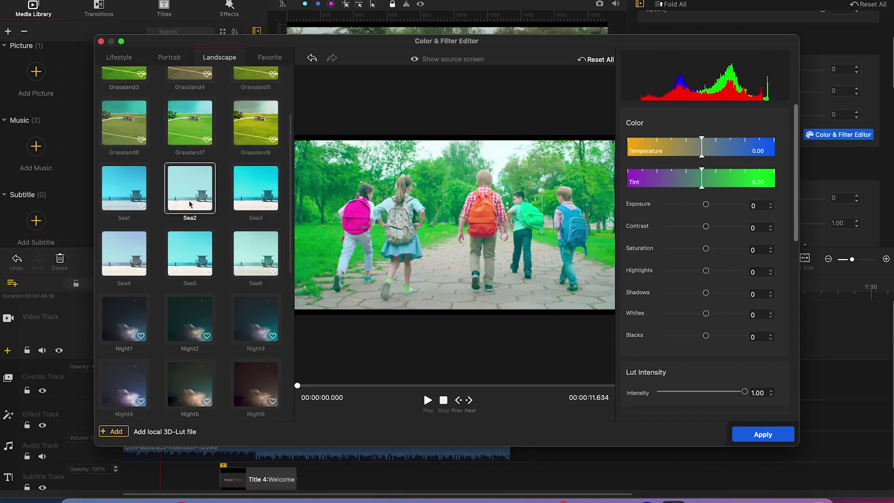
left_click(196, 243)
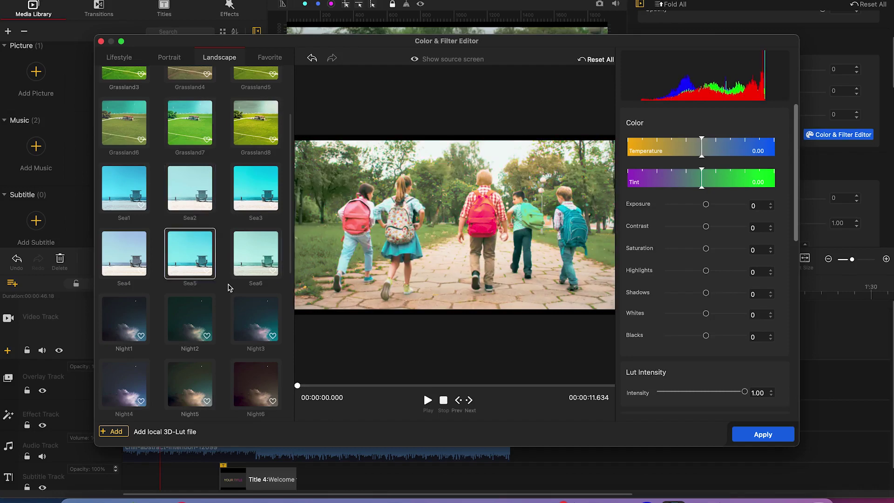
left_click(130, 181)
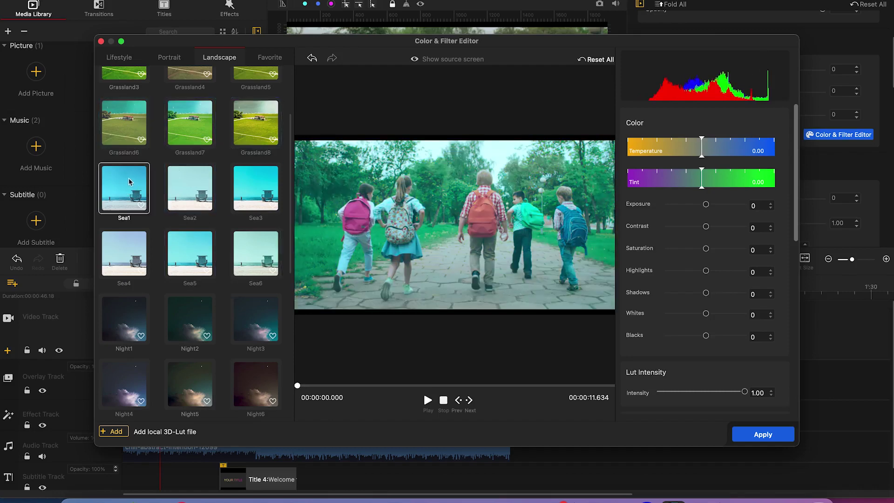
left_click(193, 275)
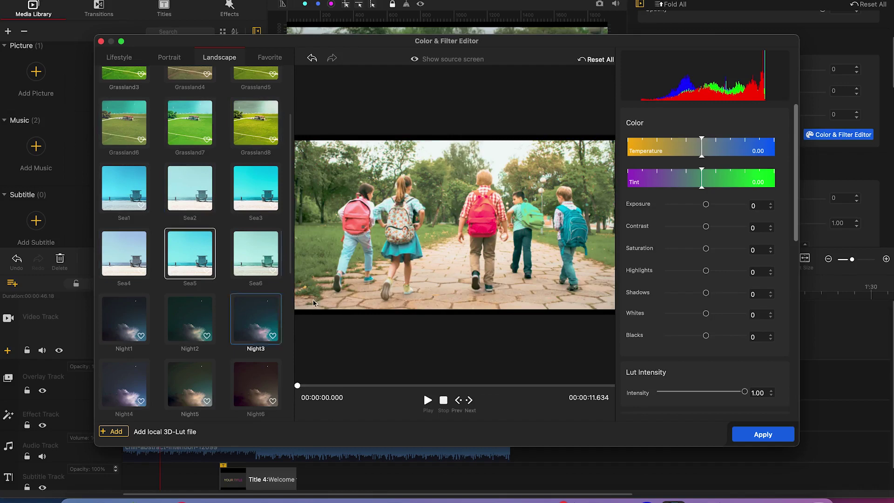
left_click_drag(745, 392, 788, 385)
left_click(256, 320)
- Apply the Landscape filter Grassland7 to the clip, mark it as a favorite and show the favorite filters
left_click(269, 60)
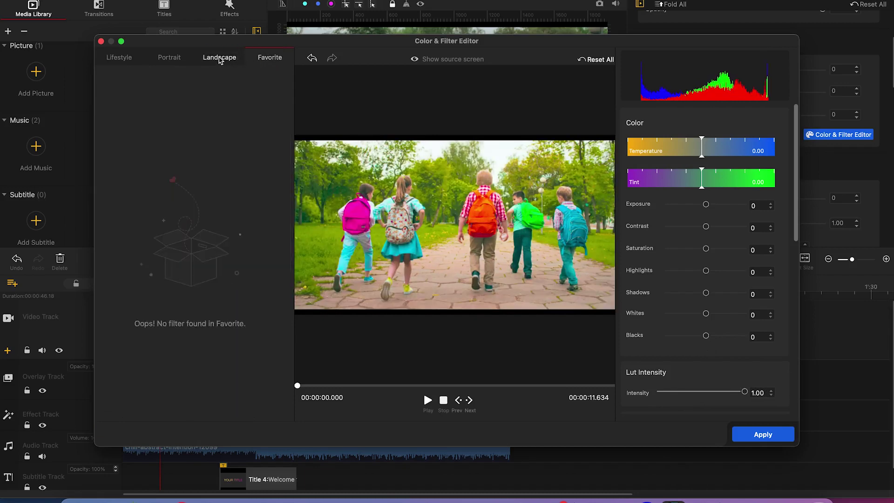
left_click(220, 58)
left_click(197, 111)
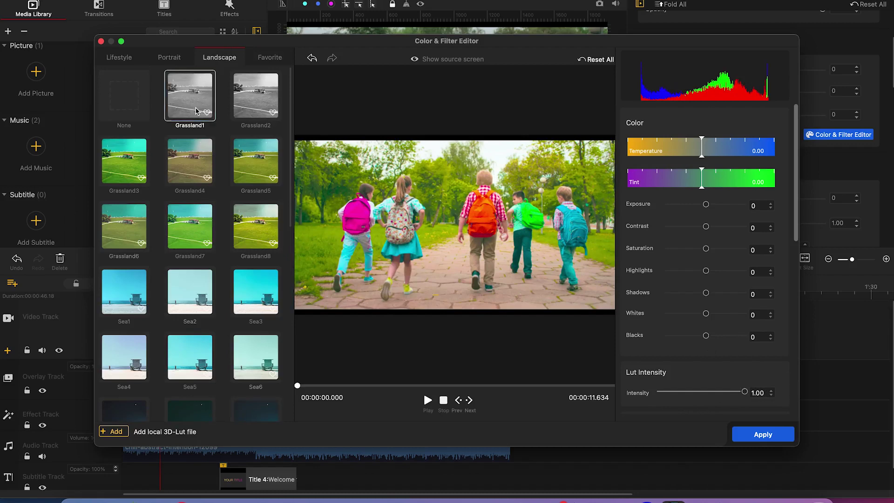
left_click(208, 231)
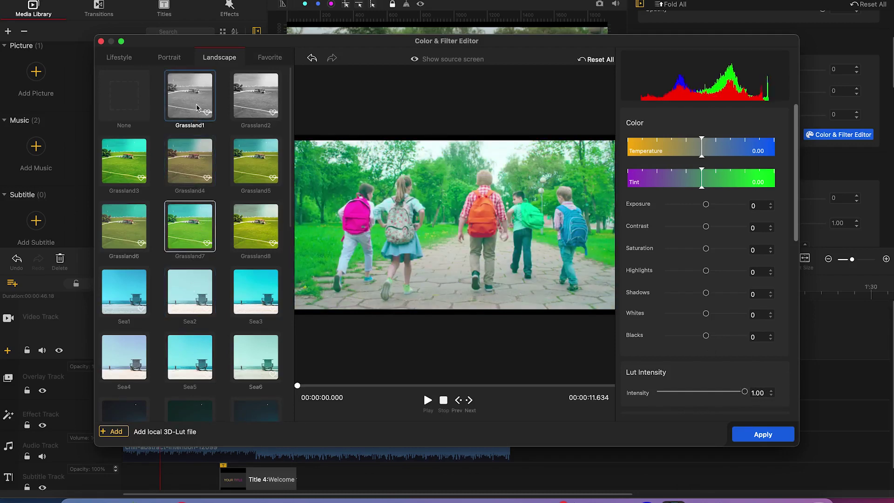
left_click(207, 243)
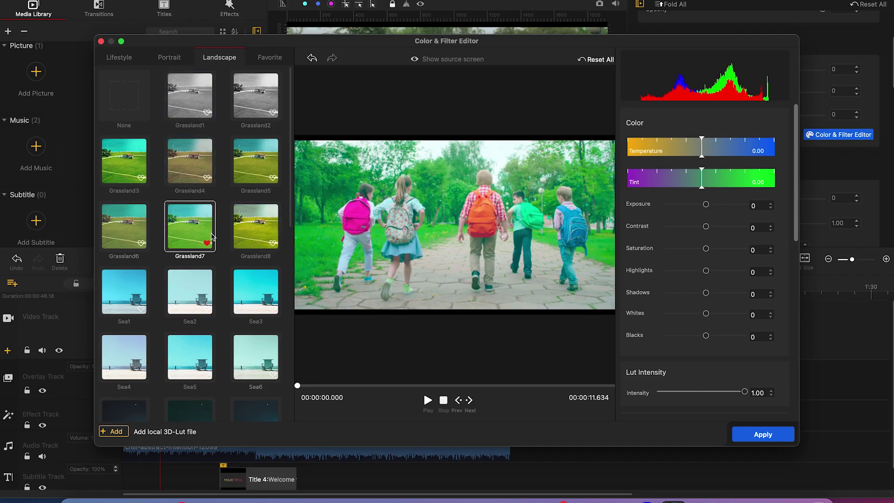
left_click(263, 59)
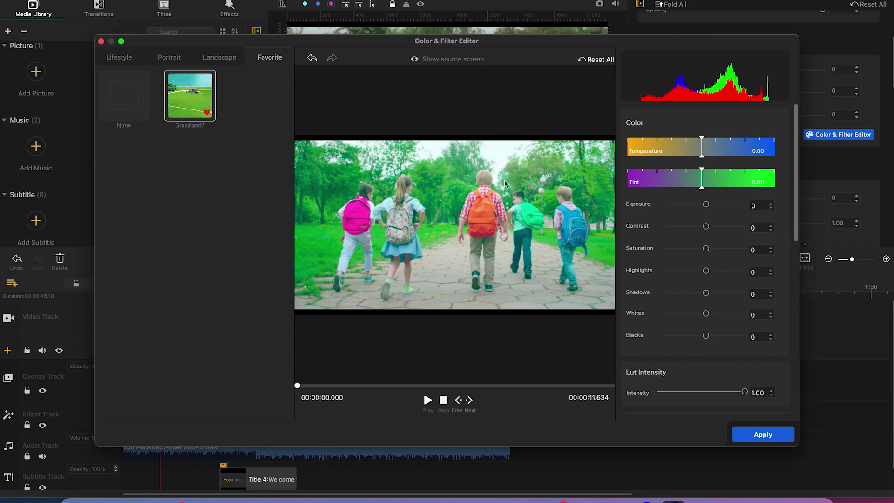
- Set Exposure -33, Contrast 50, Saturation -50, Highlights -20, Shadows -28, Whites 25, Blacks -11 and Lut Intensity 0.95, and apply the color edit to the clip
left_click_drag(706, 205, 690, 336)
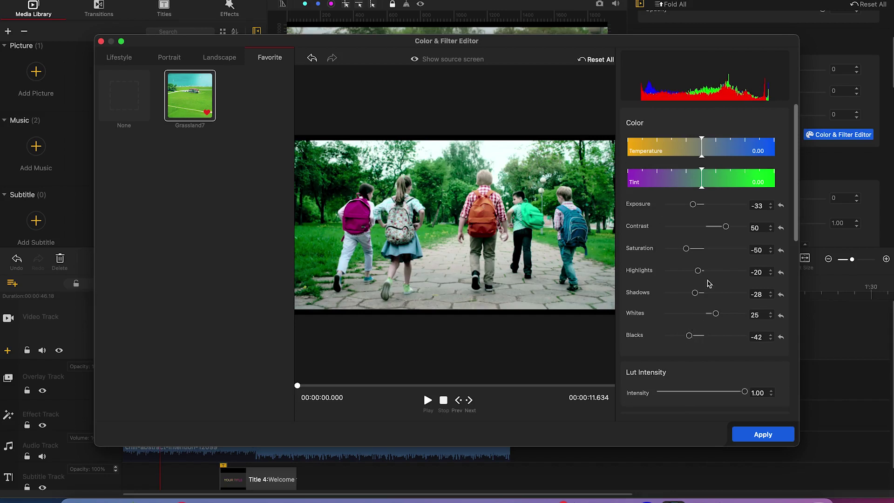
left_click_drag(744, 393, 740, 393)
left_click_drag(689, 336, 702, 337)
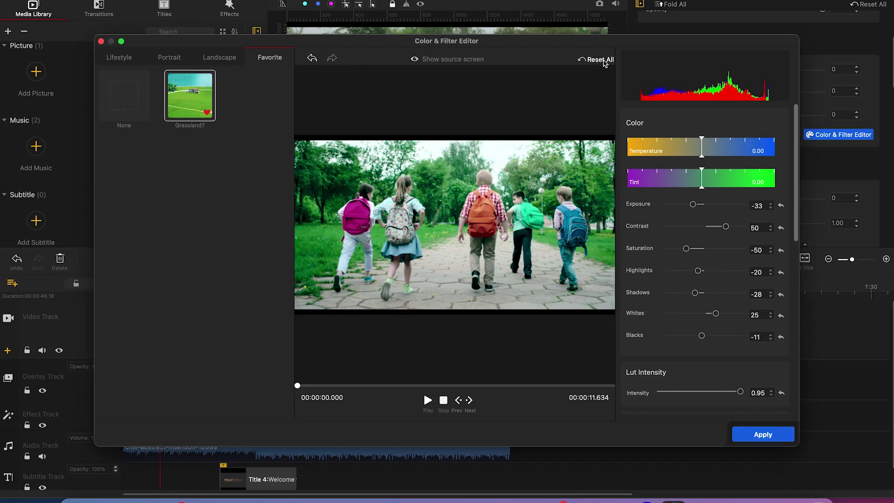
left_click(762, 433)
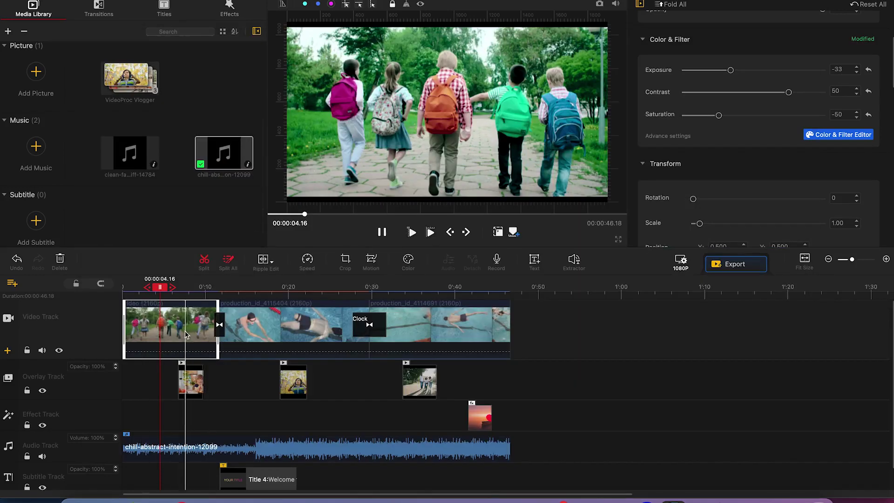
- Add timeline markers at 00:00:06.06 in the schoolchildren clip and at 00:00:13.24 in the first swimming clip
left_click(250, 343)
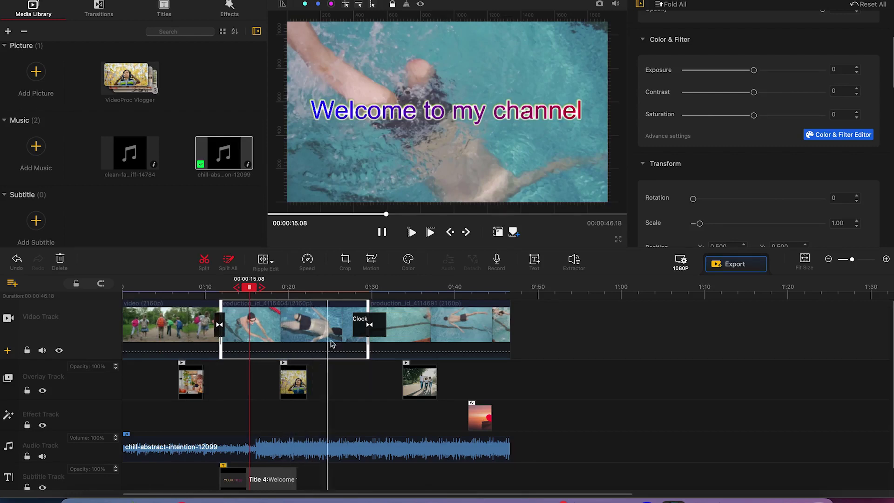
left_click(207, 289)
left_click_drag(205, 292, 171, 289)
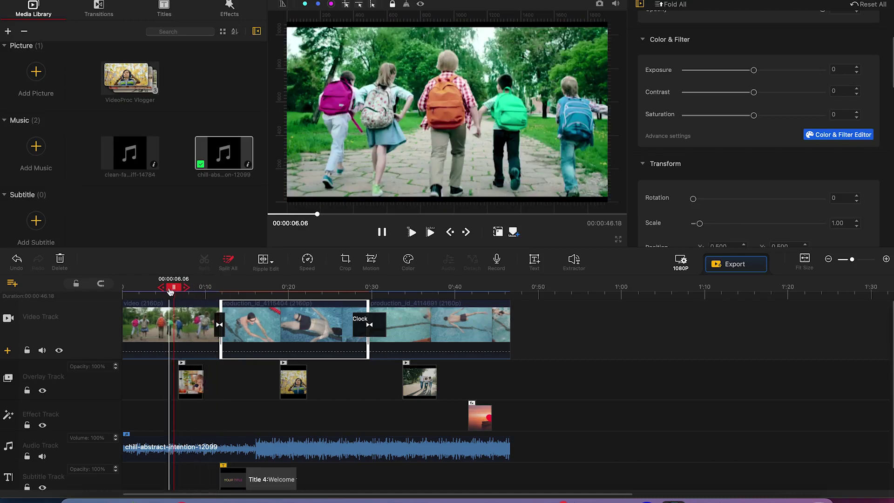
left_click_drag(172, 289, 237, 287)
left_click(517, 232)
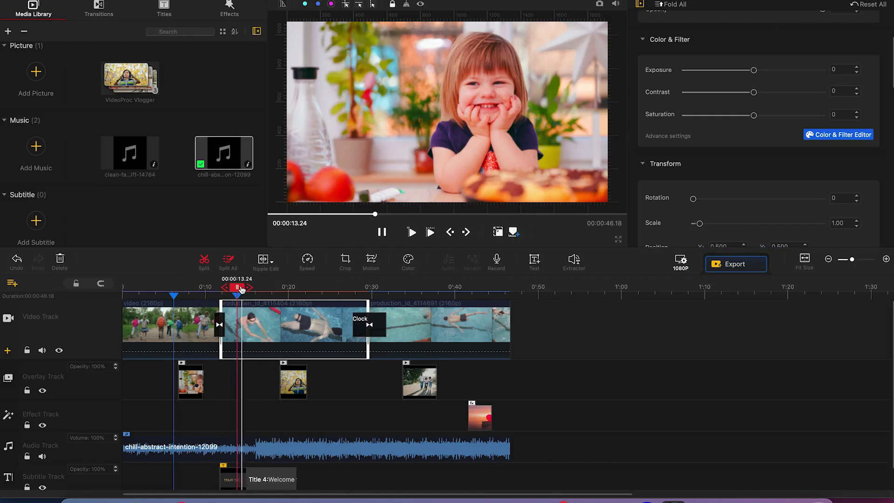
- Add two more timeline markers in the last swimming clip, at about 36 seconds and at 00:00:44.11
left_click_drag(237, 288, 423, 283)
left_click(515, 232)
left_click_drag(424, 287, 491, 286)
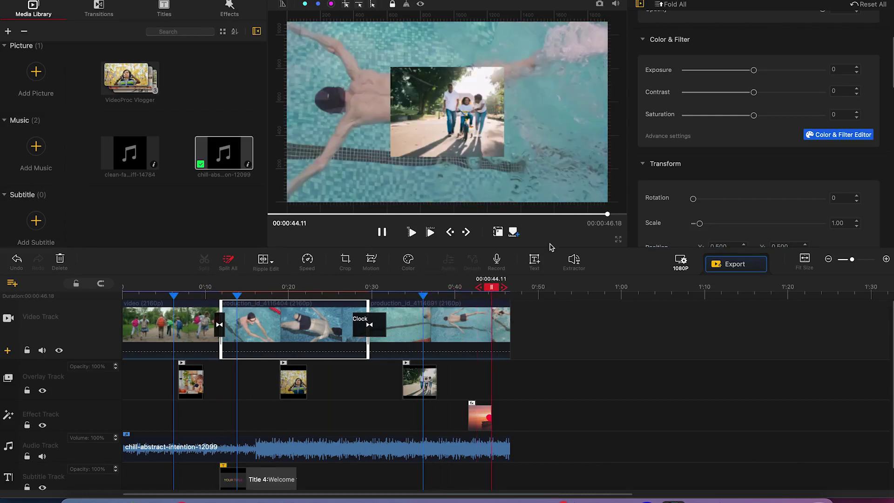
left_click(513, 232)
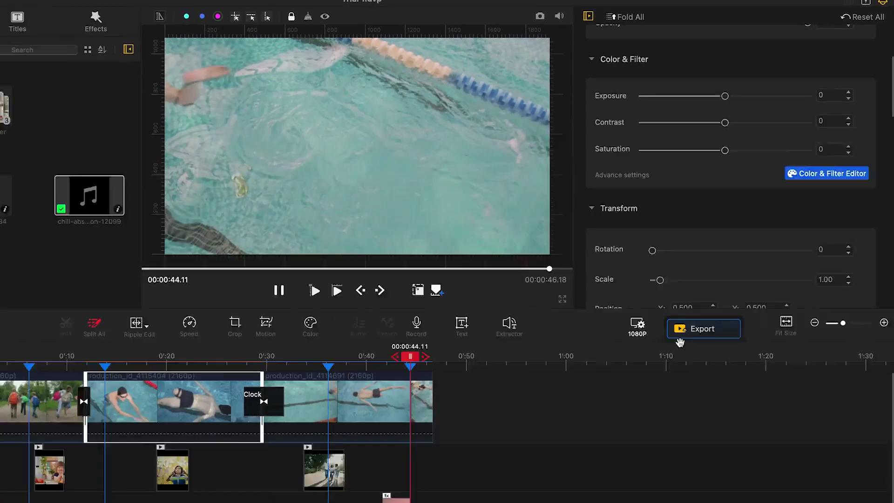
- Open the export settings with the file name Trial 1 and review the output formats, keeping MP4
key("super+e")
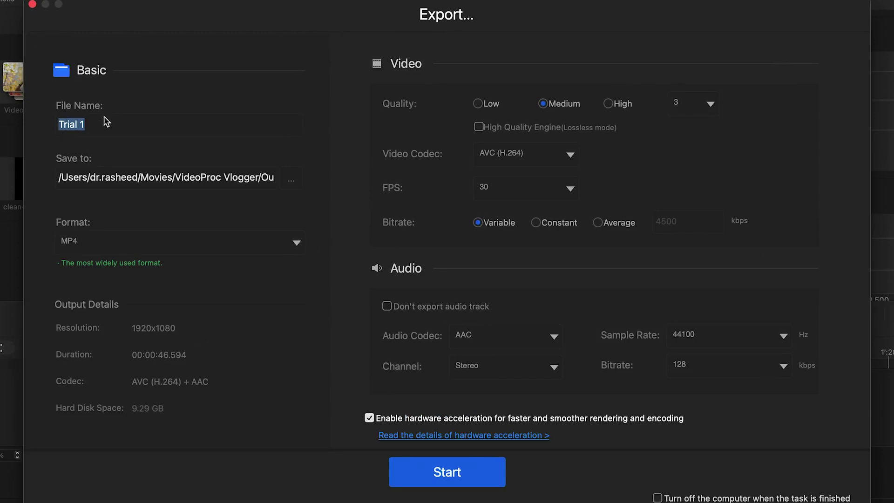
left_click(110, 125)
left_click(300, 244)
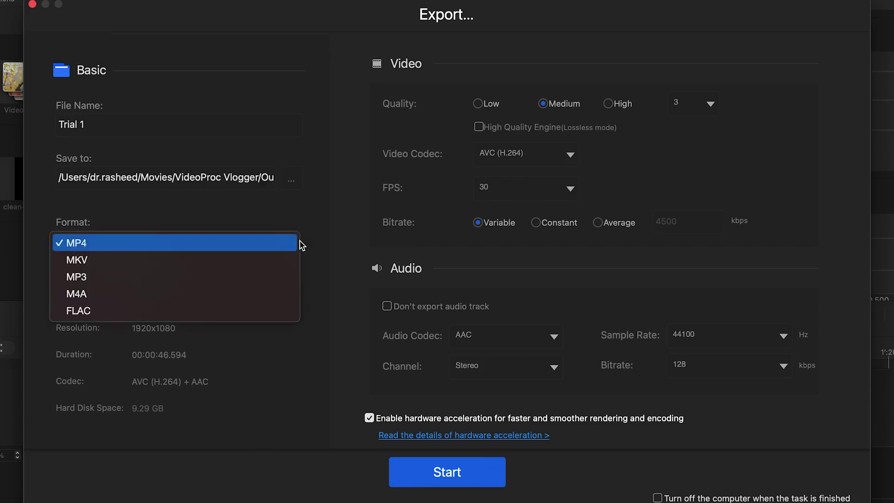
left_click(305, 224)
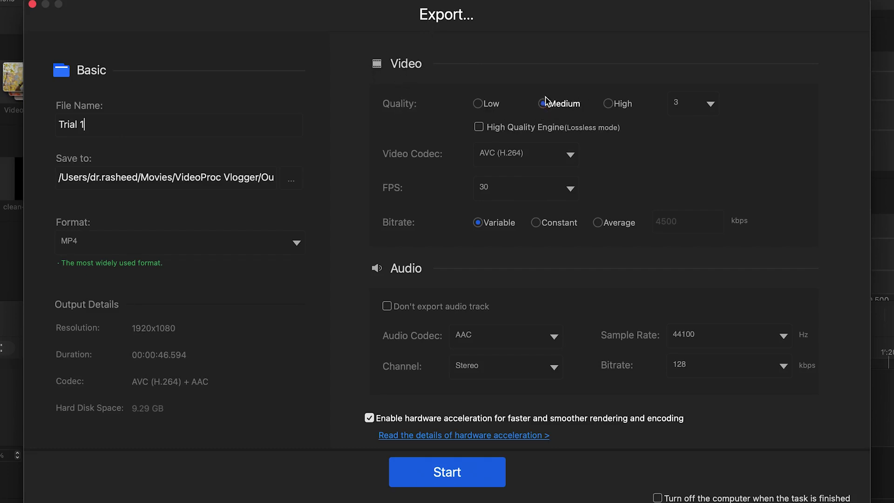
- Try the High video quality and look at its level choices, then return the quality to Medium
left_click(619, 105)
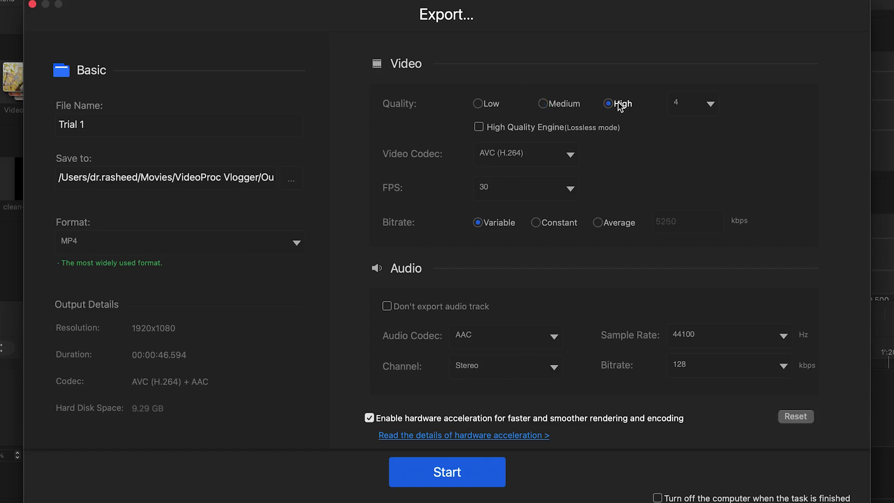
left_click(713, 111)
left_click(786, 95)
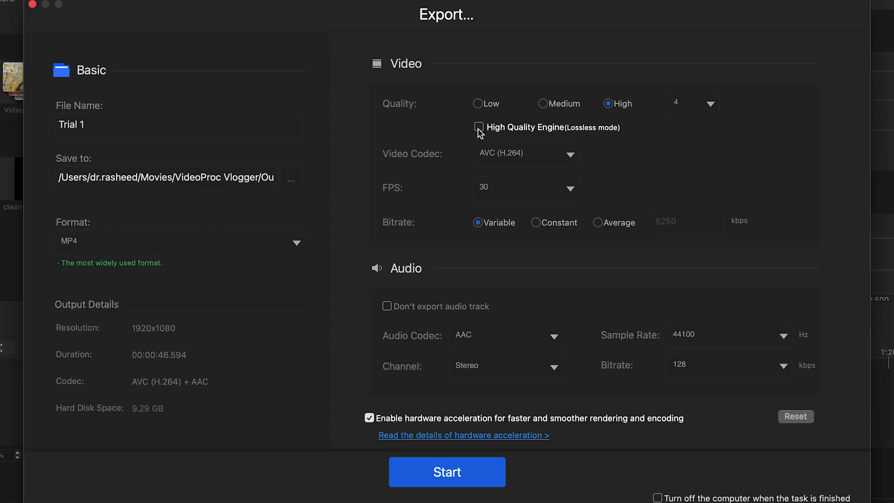
left_click(544, 103)
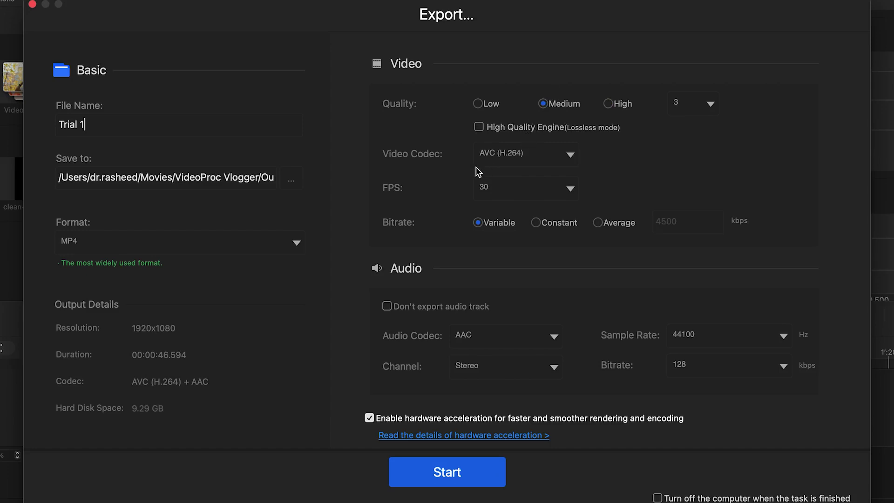
- Review the video codec and frame rate options, keeping AVC (H.264) and 30 FPS
left_click(562, 154)
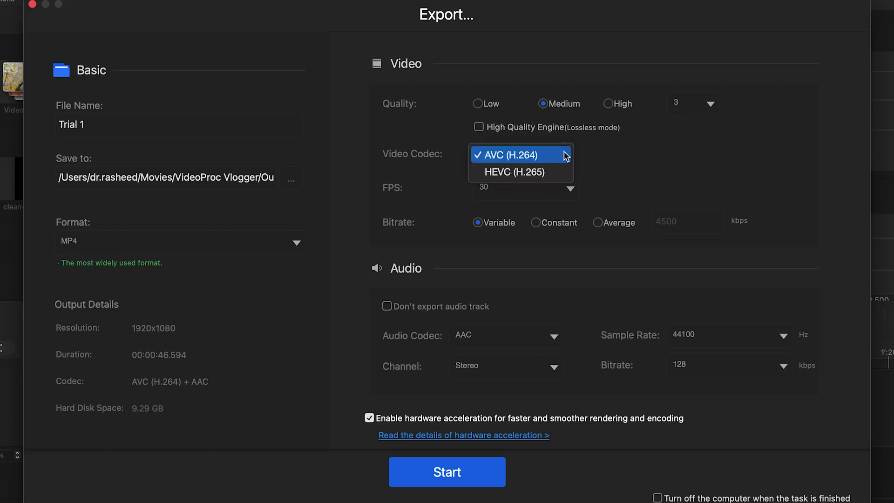
left_click(563, 156)
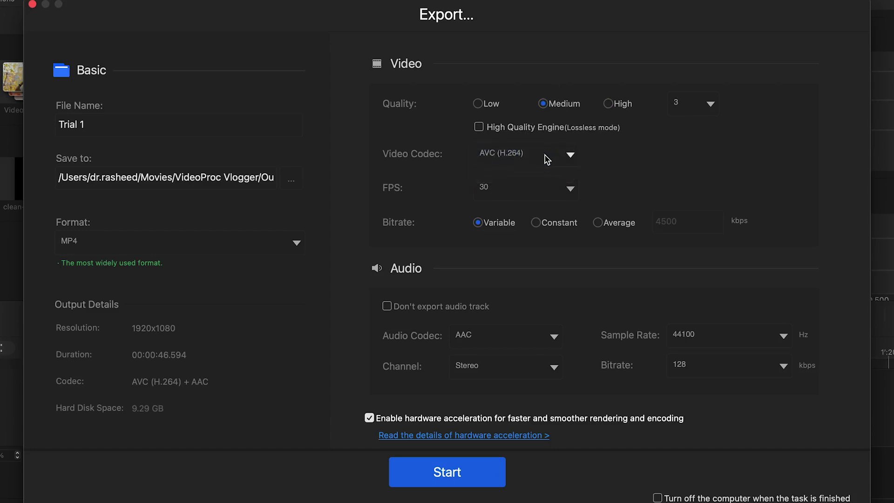
left_click(566, 190)
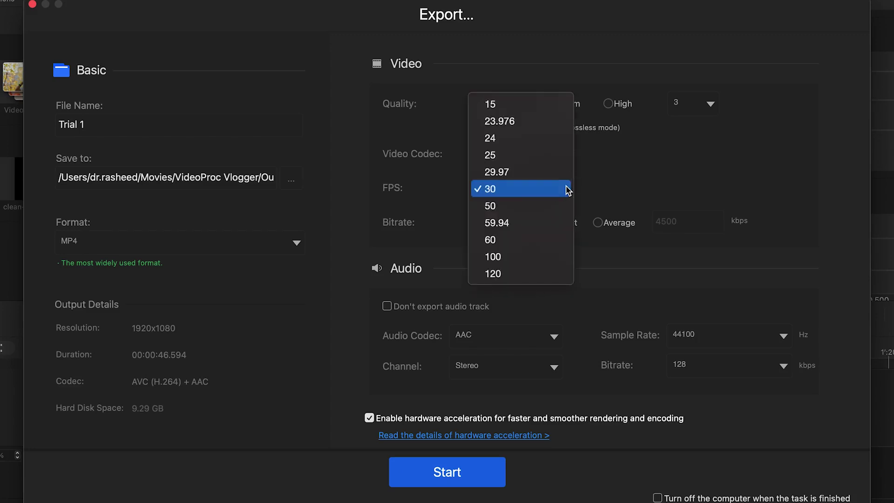
left_click(616, 174)
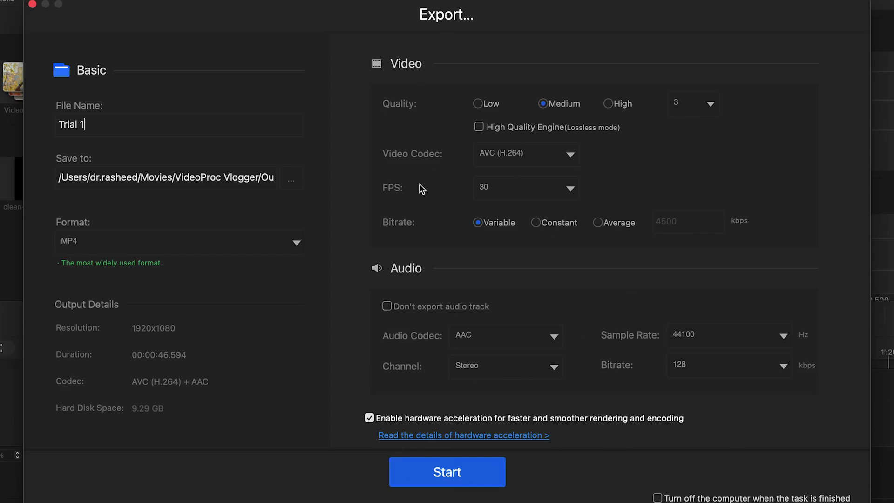
- Start exporting the Trial 1 video, leaving the computer on when the task is finished
left_click(657, 497)
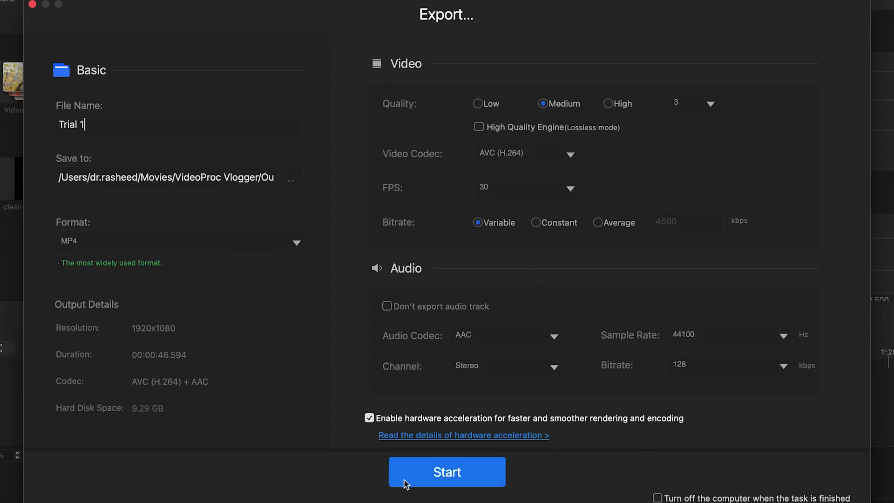
left_click(417, 479)
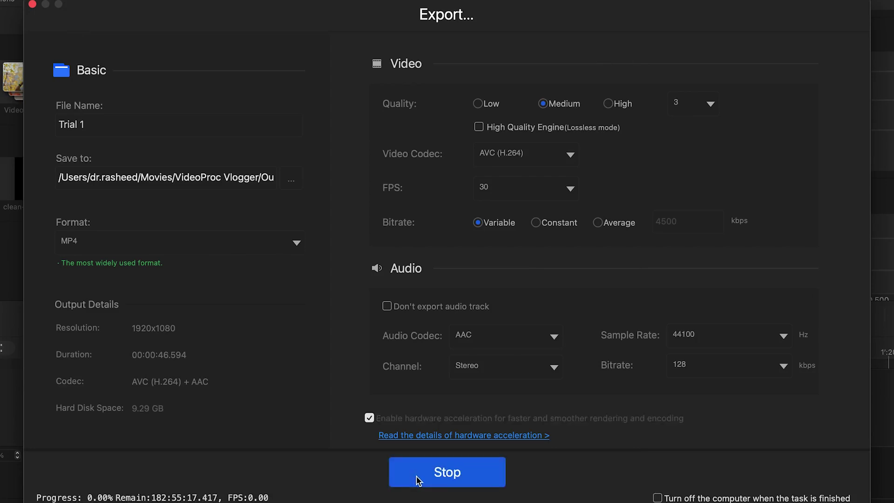